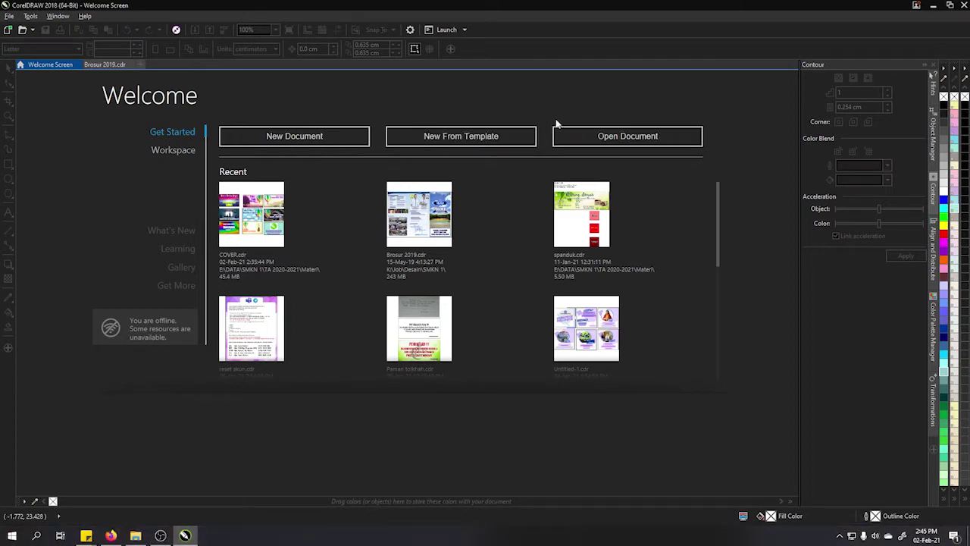
Create a new single-page A4 landscape document, 297 by 210 mm, in RGB at 300 dpi.
click(337, 139)
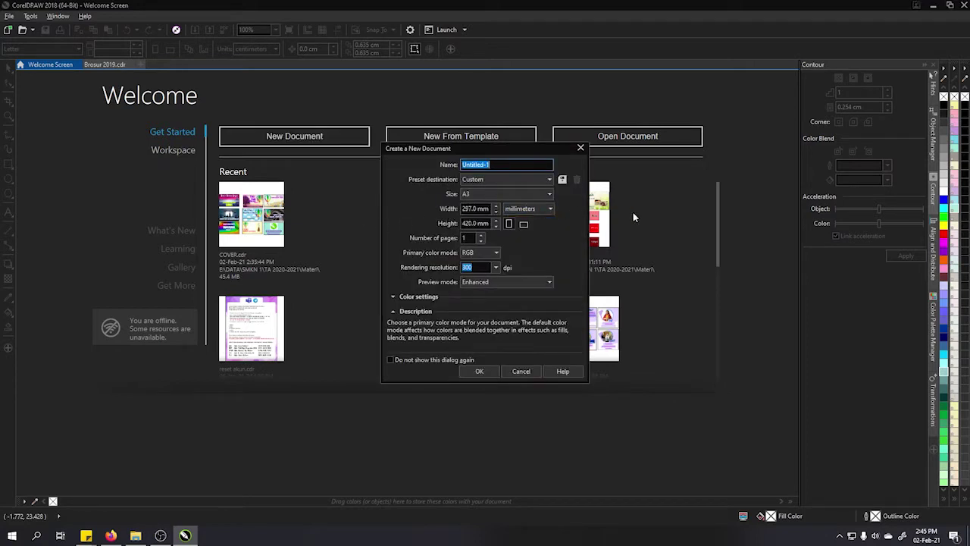
click(520, 195)
click(479, 216)
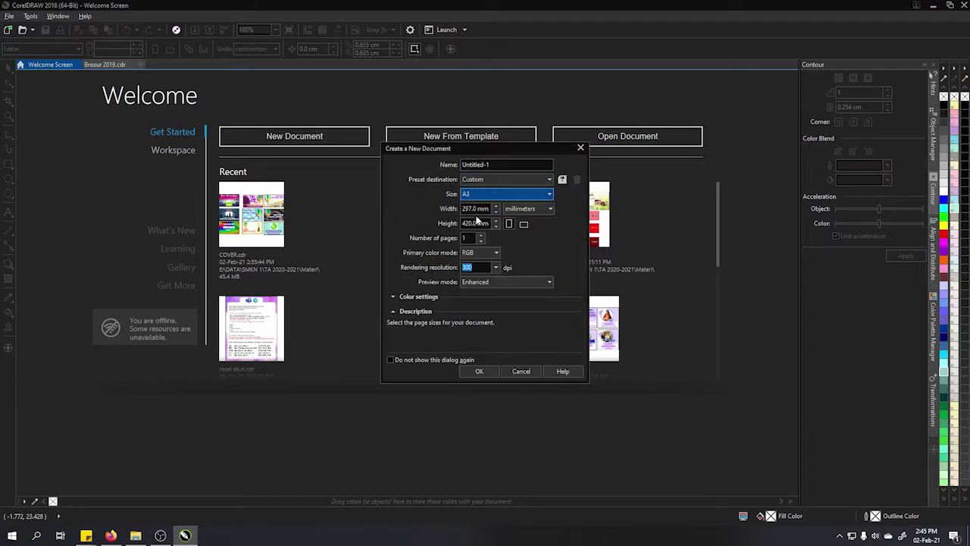
click(491, 195)
click(466, 227)
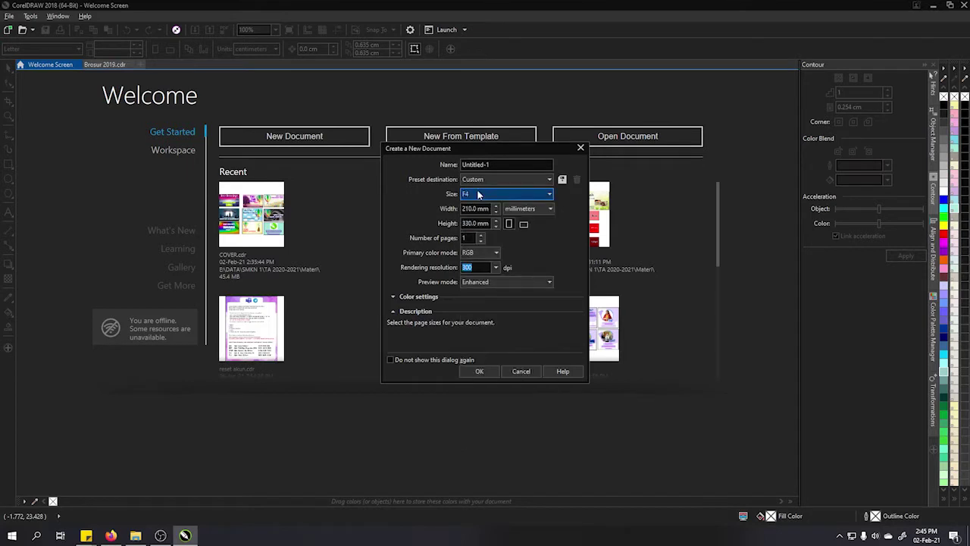
click(479, 195)
click(468, 217)
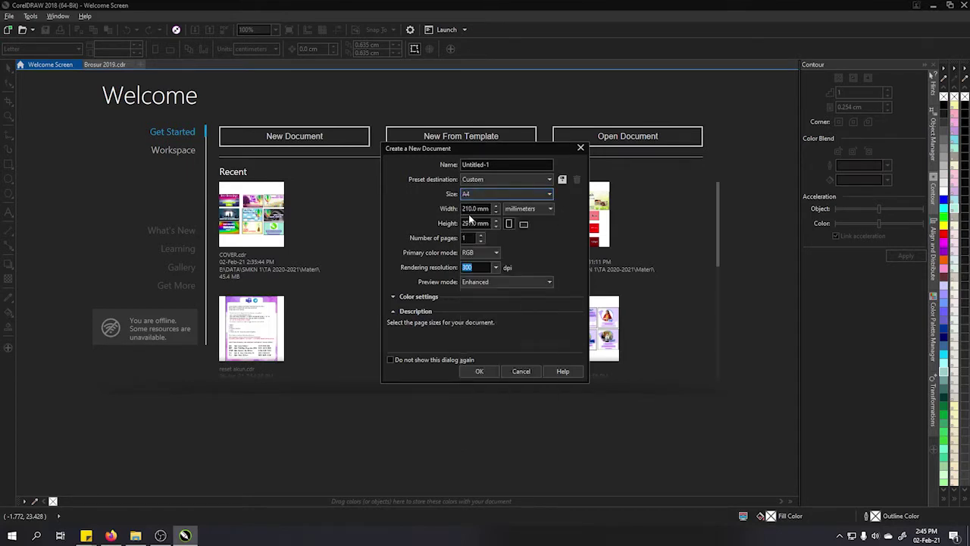
click(525, 225)
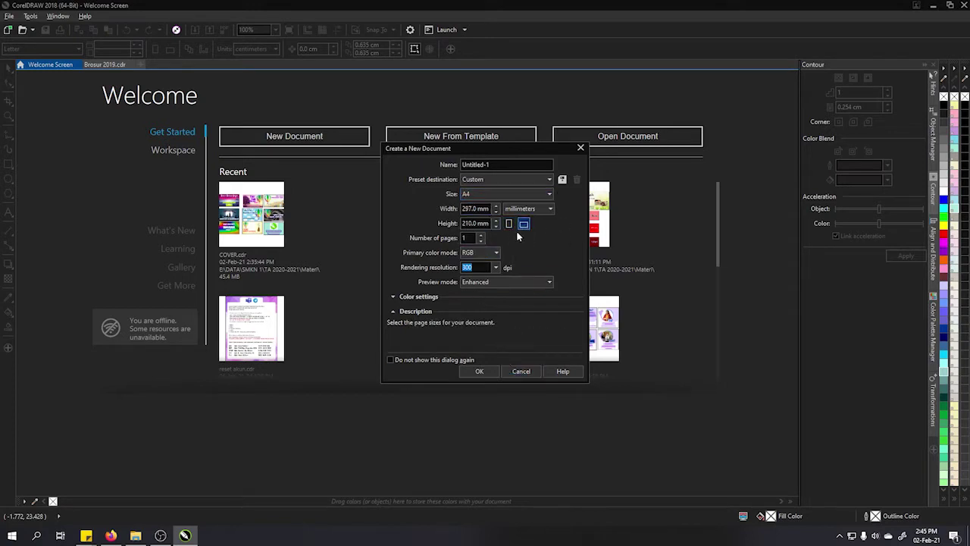
click(479, 371)
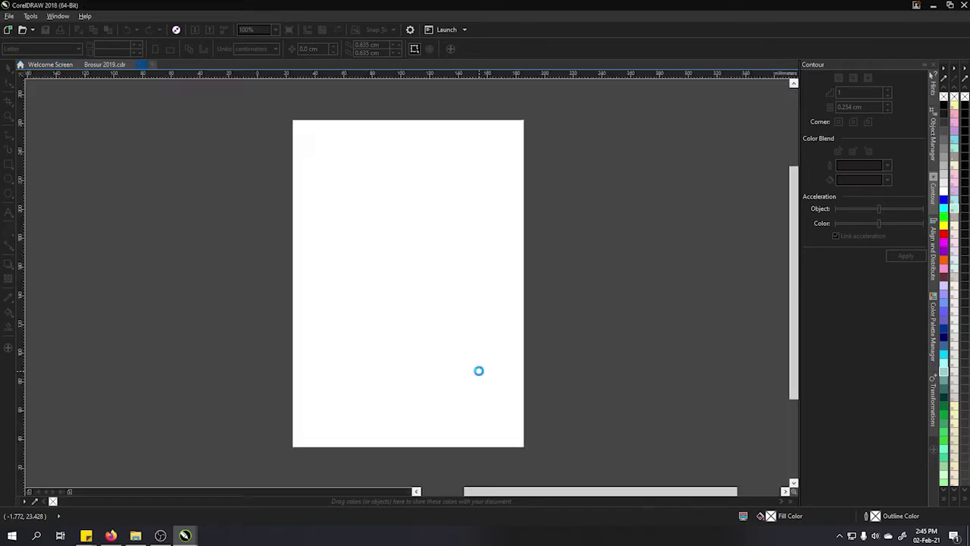
Add the artistic text "layout" in 24 pt Arial just above the page.
scroll(198, 136, down, 2)
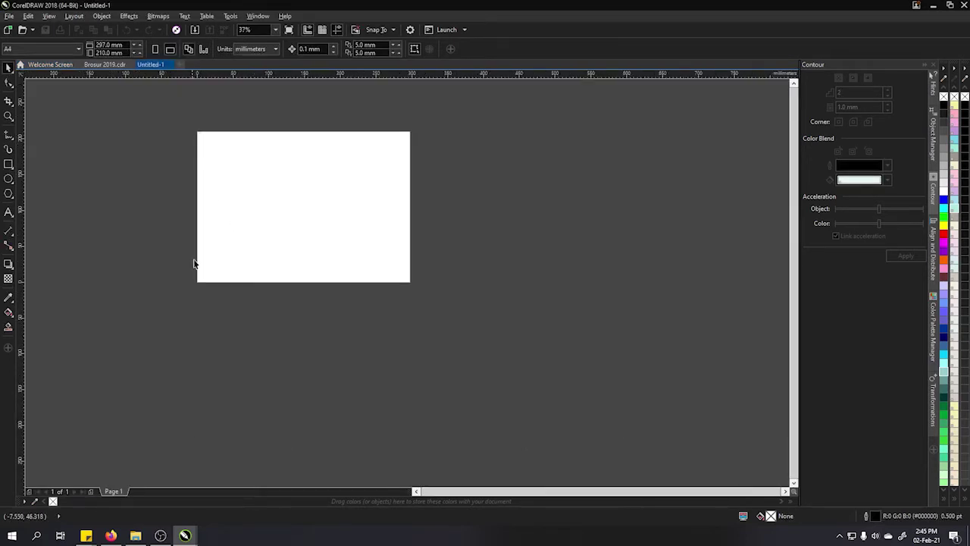
drag(223, 145, 273, 225)
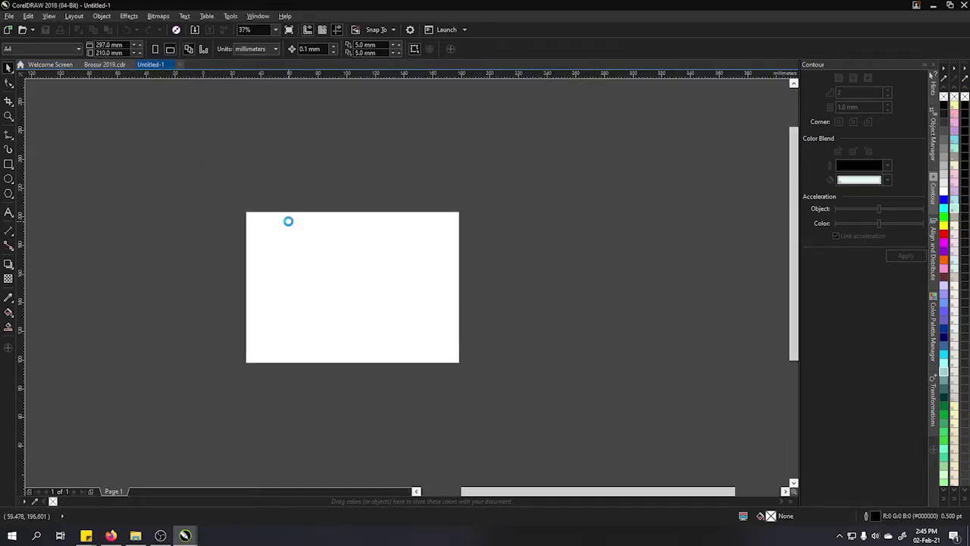
scroll(288, 220, up, 2)
drag(301, 271, 297, 200)
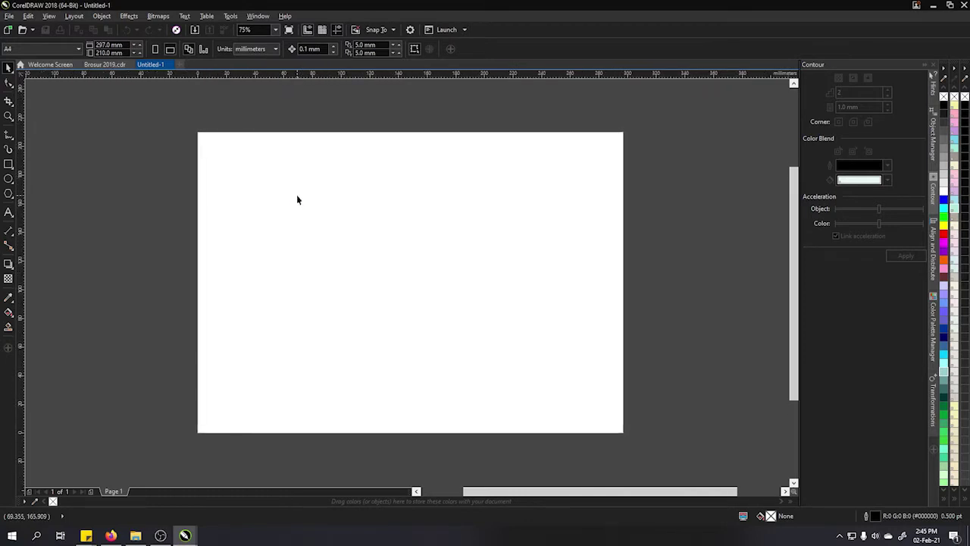
click(8, 213)
click(289, 92)
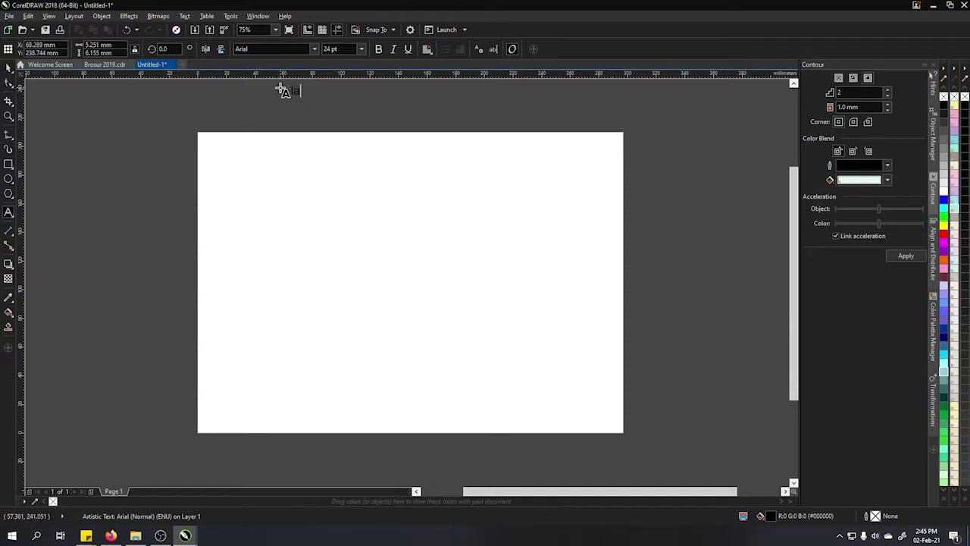
click(8, 67)
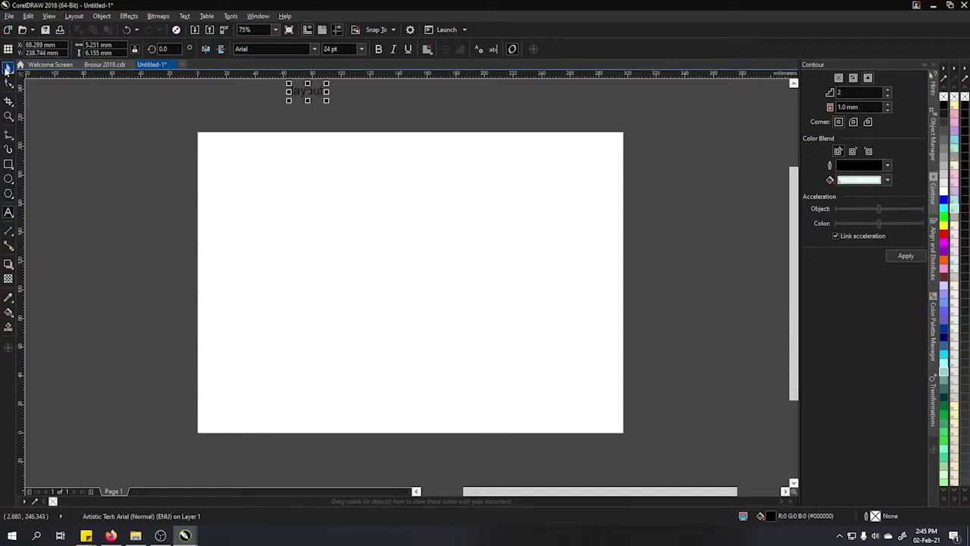
Enlarge the "layout" text to about 59 pt and fill it with white.
drag(356, 119, 373, 118)
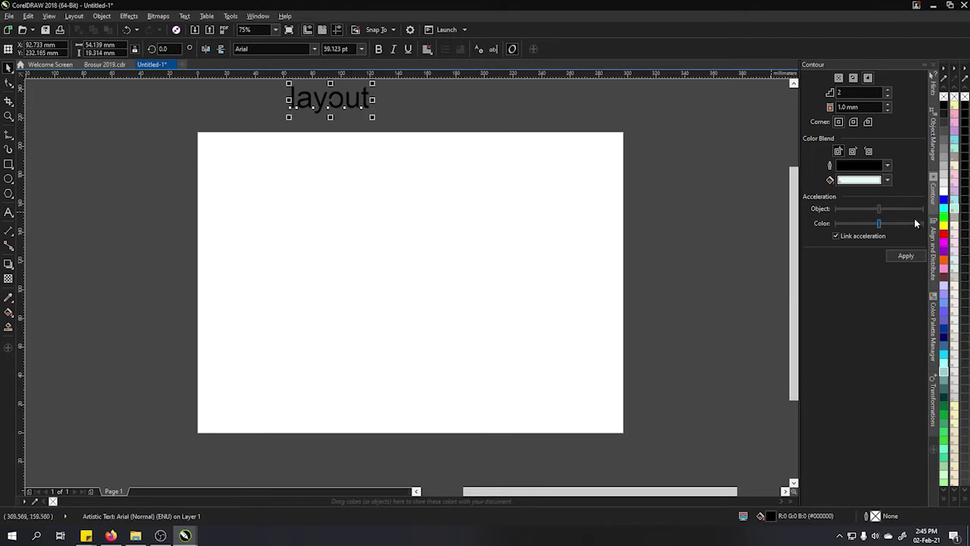
click(942, 196)
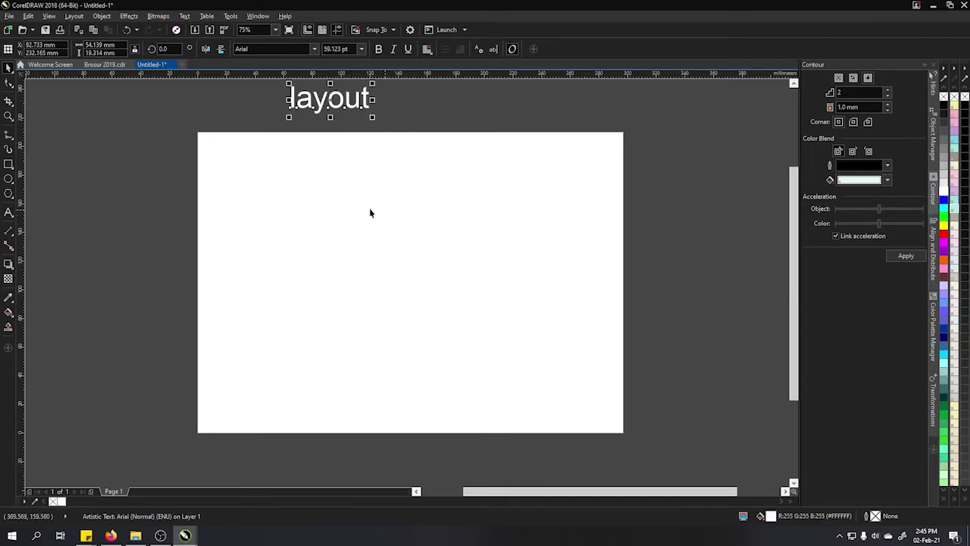
click(168, 209)
Move the "layout" text up and rightward above the page and add the lines "2 lipat (pamflet)" and "3 lipat" beneath it.
scroll(328, 161, down, 2)
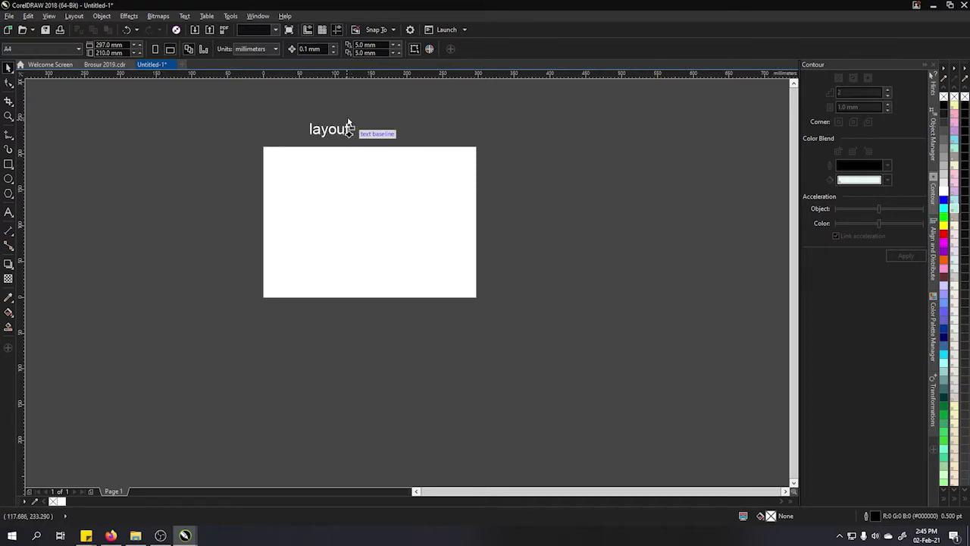
drag(350, 133, 398, 114)
double_click(399, 114)
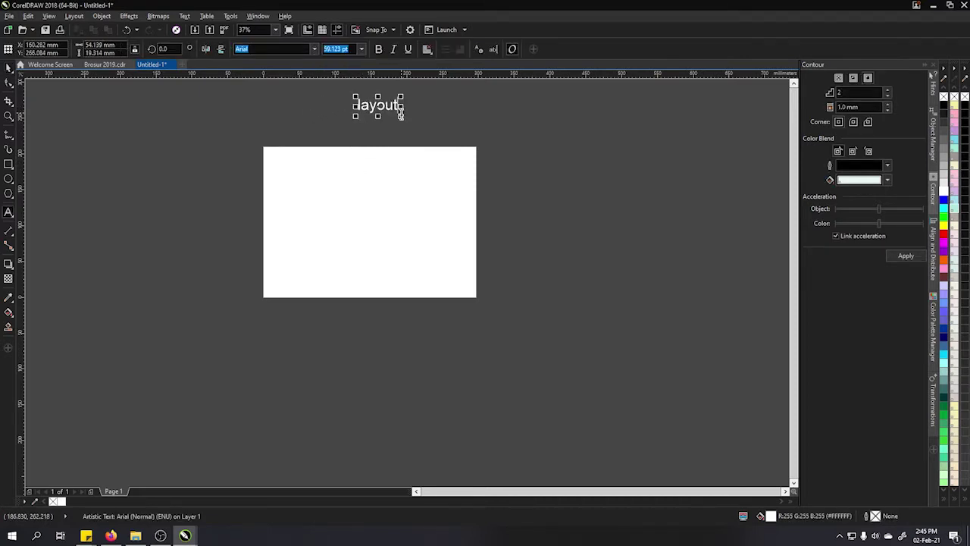
key(Return)
text(2 lipat)
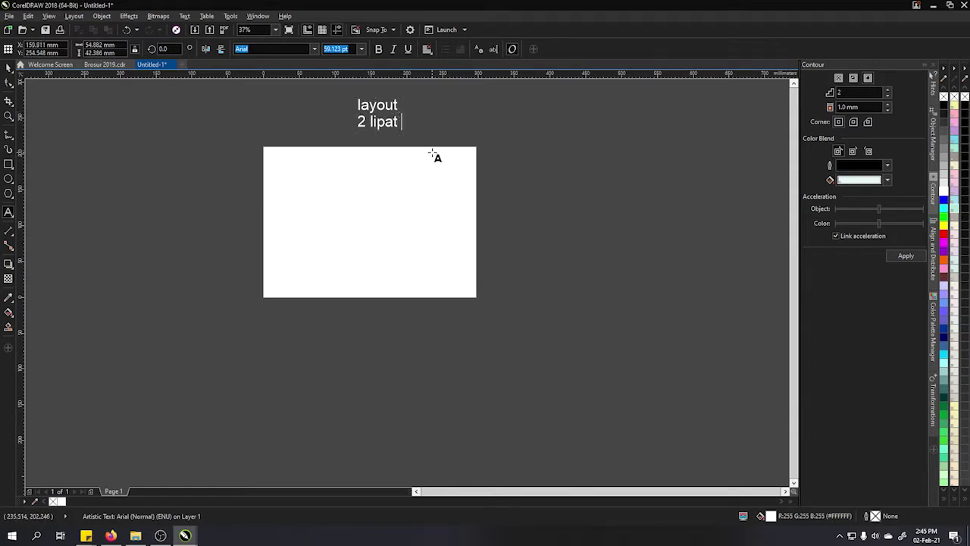
text( (pamflet)
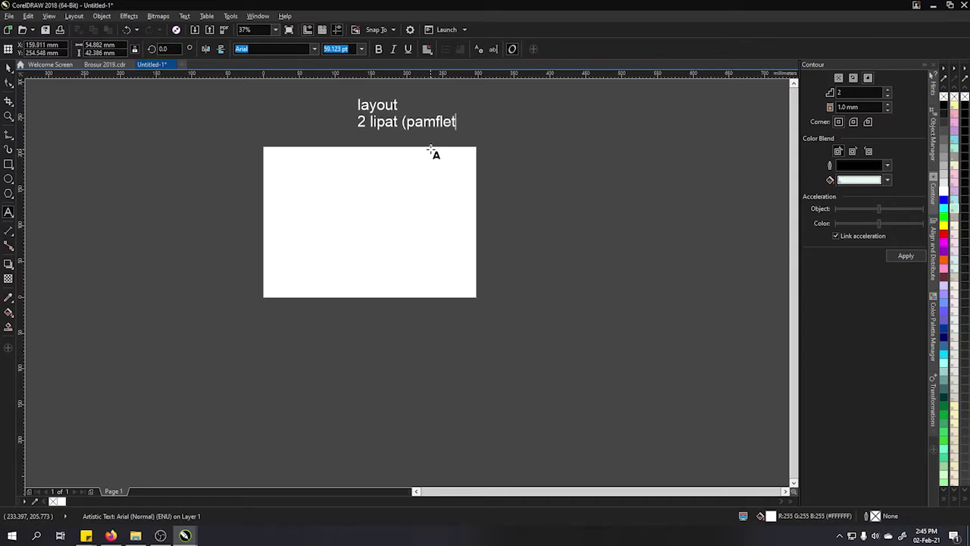
text())
key(Return)
text(3 lipa)
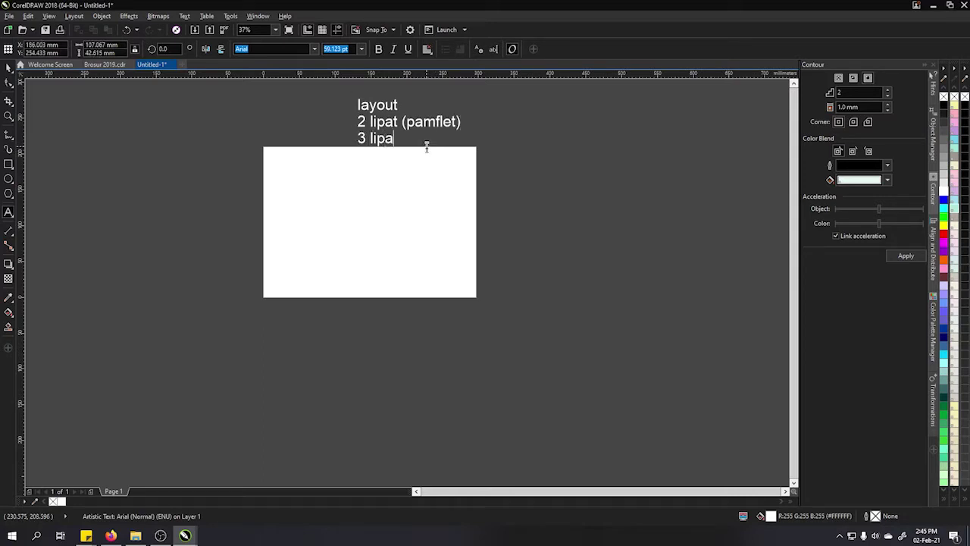
text(t)
click(9, 67)
click(316, 177)
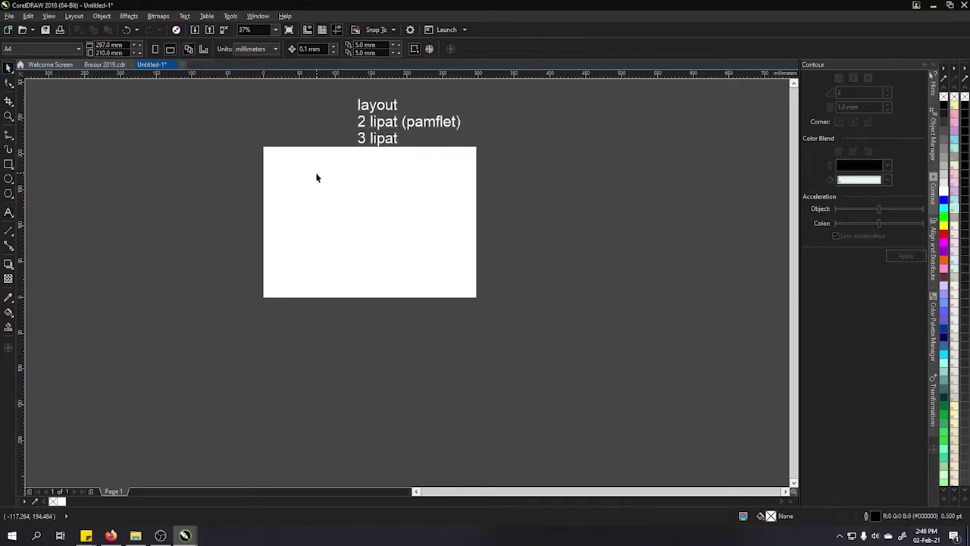
Divide the page into two side-by-side rectangles of 148.5 by 210 mm, starting from a page-sized rectangle.
double_click(7, 165)
click(9, 67)
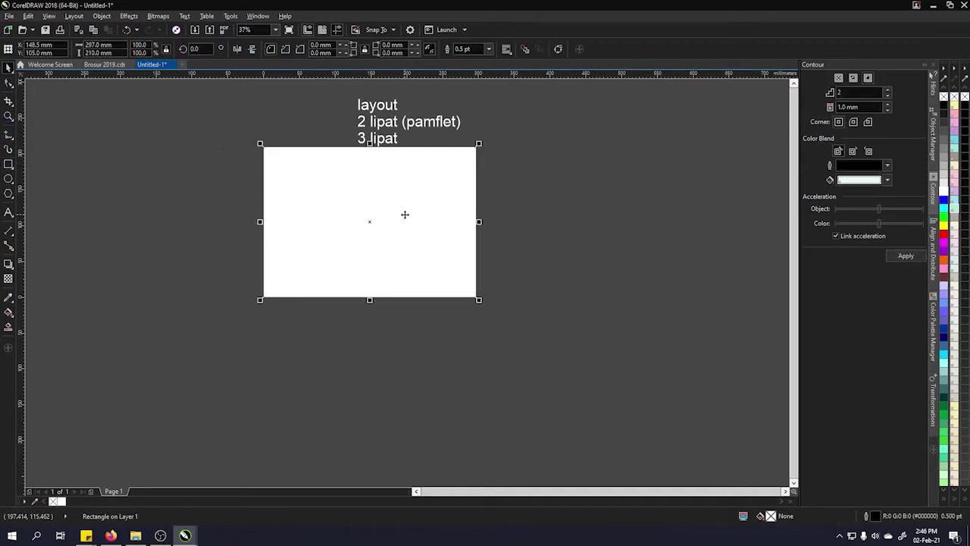
scroll(349, 220, up, 2)
drag(603, 221, 391, 221)
scroll(229, 246, down, 2)
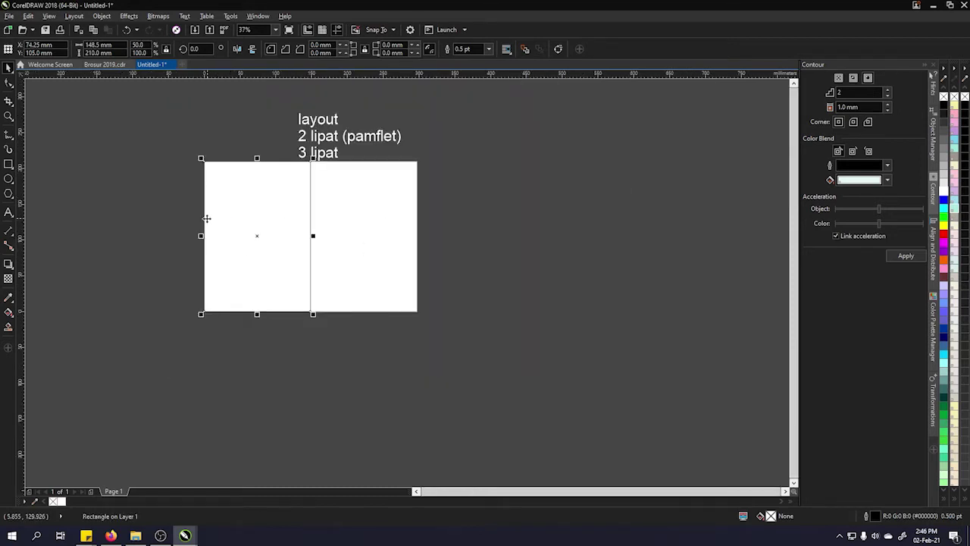
drag(206, 218, 309, 220)
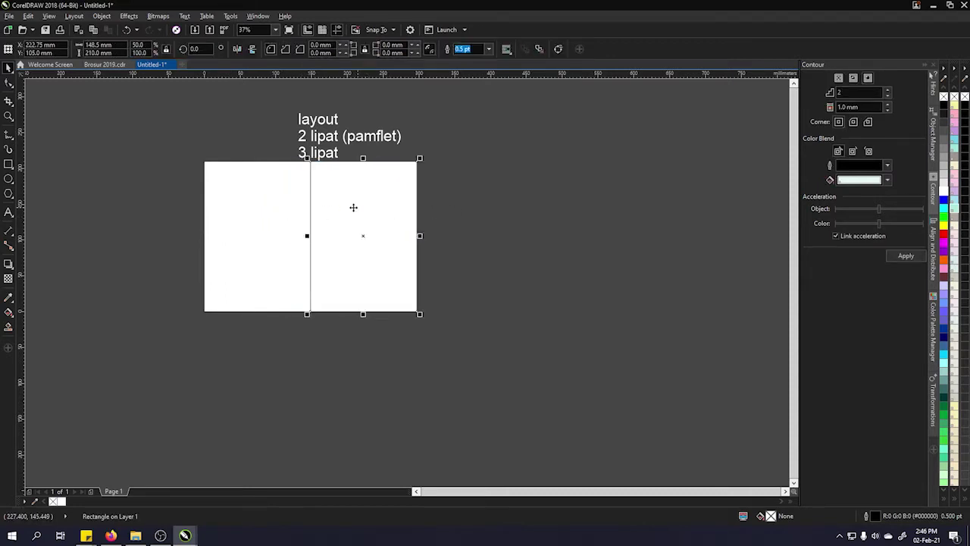
click(472, 229)
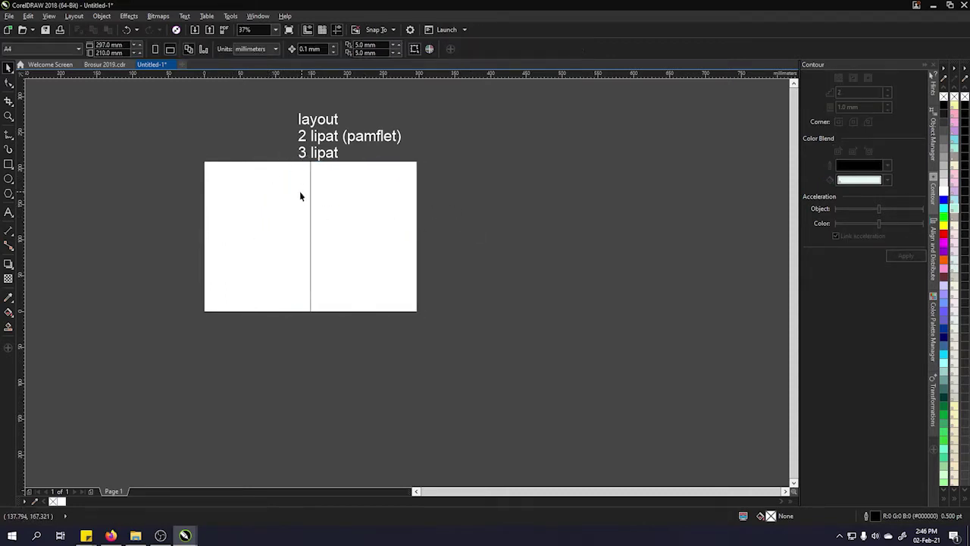
Place a copy of the heading text below the page, replace its wording with "halaman luar" and fill it with black.
click(344, 136)
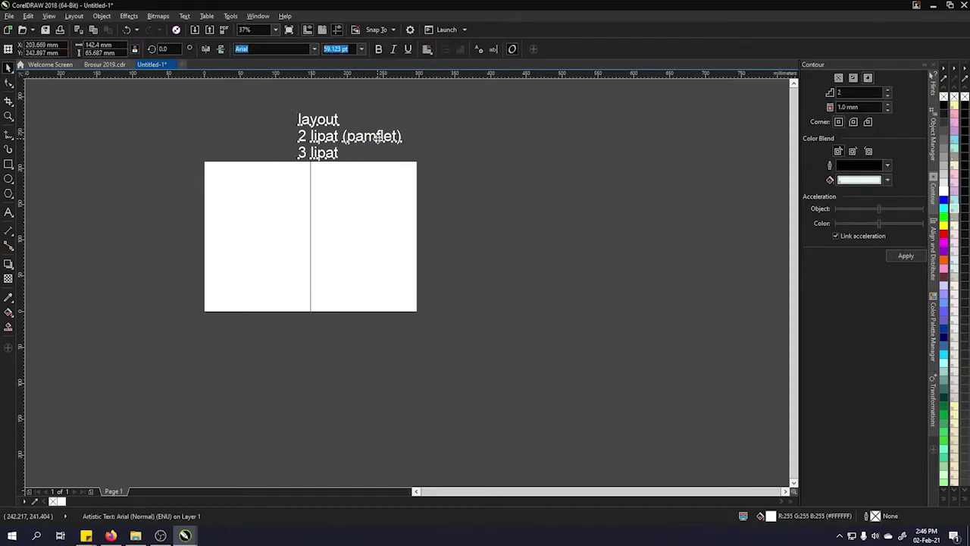
drag(345, 136, 404, 350)
double_click(397, 341)
key(ctrl+a)
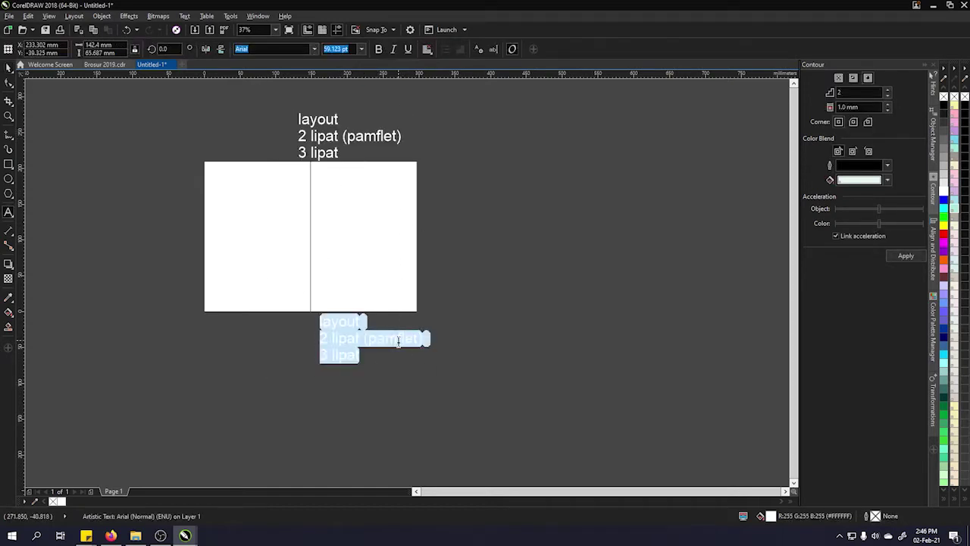
text(halaman luar)
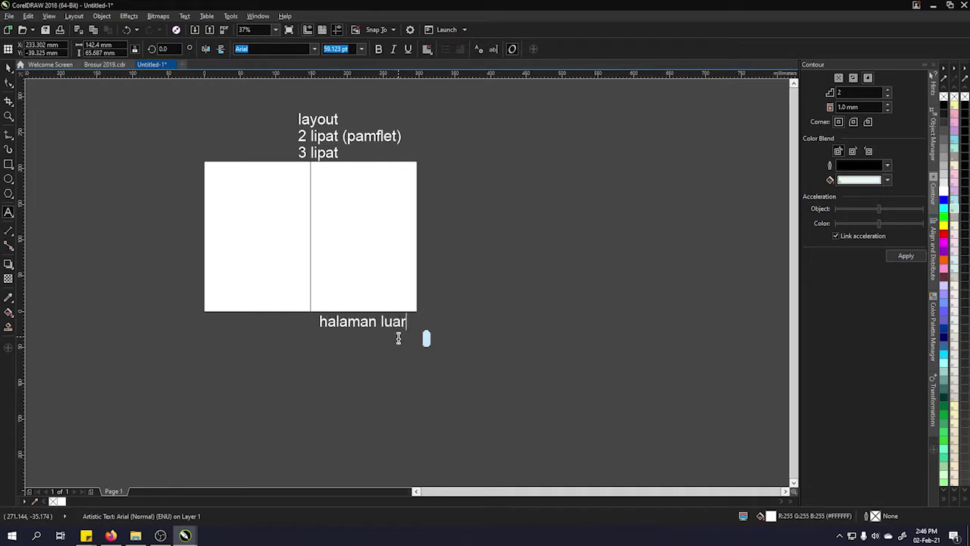
key(ctrl+space)
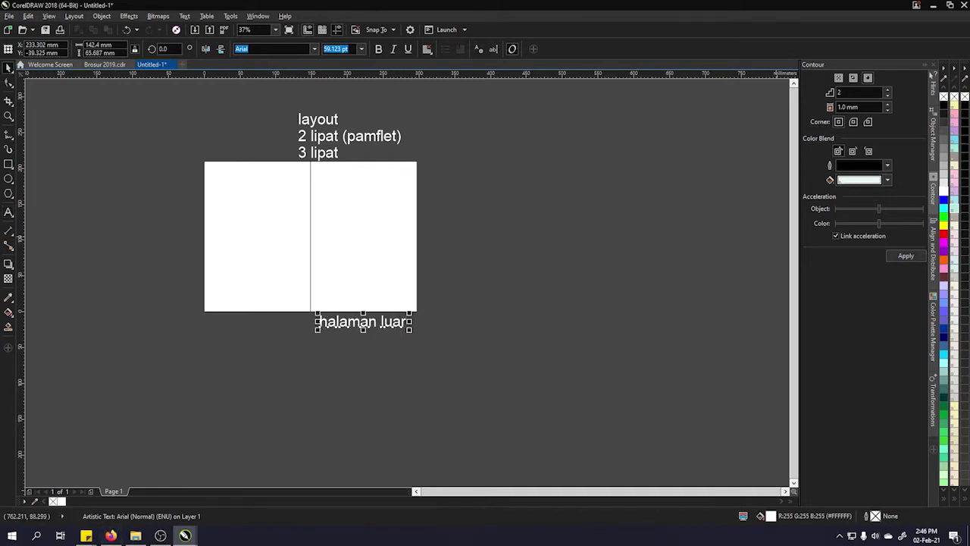
click(943, 107)
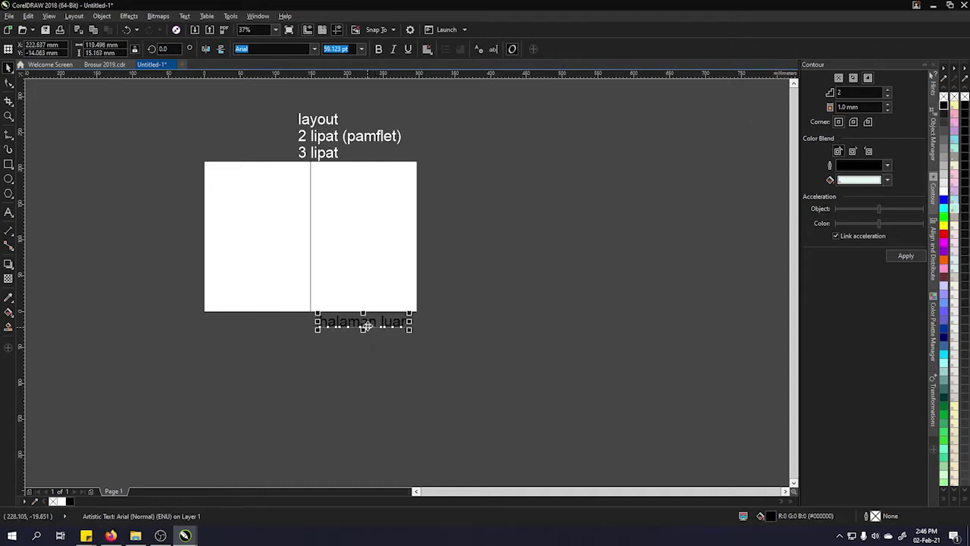
Move the "halaman luar" label onto the page and copy it together with both rectangles to the empty area beside the page.
drag(372, 332, 576, 257)
click(342, 266)
shift+click(295, 221)
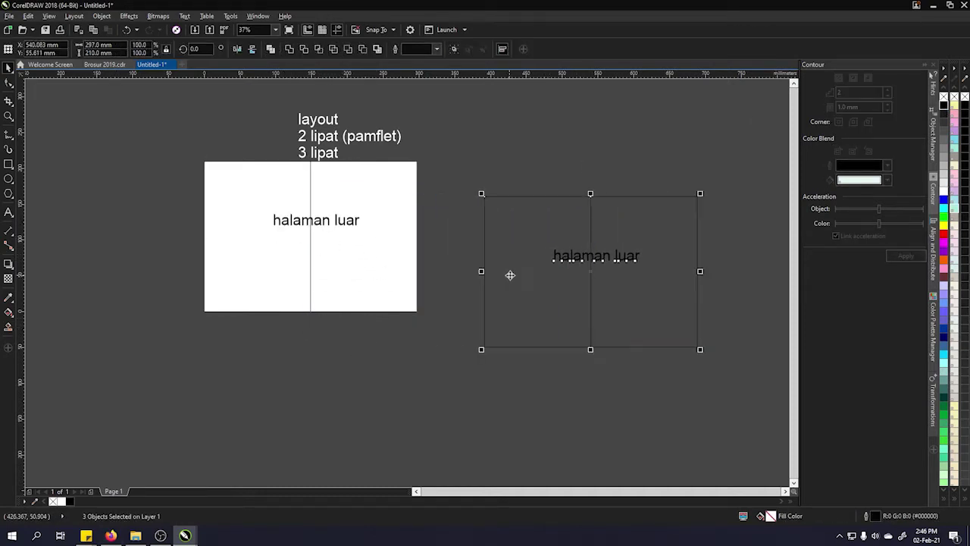
Add a second page and move the copied rectangles and label onto it, aligned with the page edges.
click(93, 490)
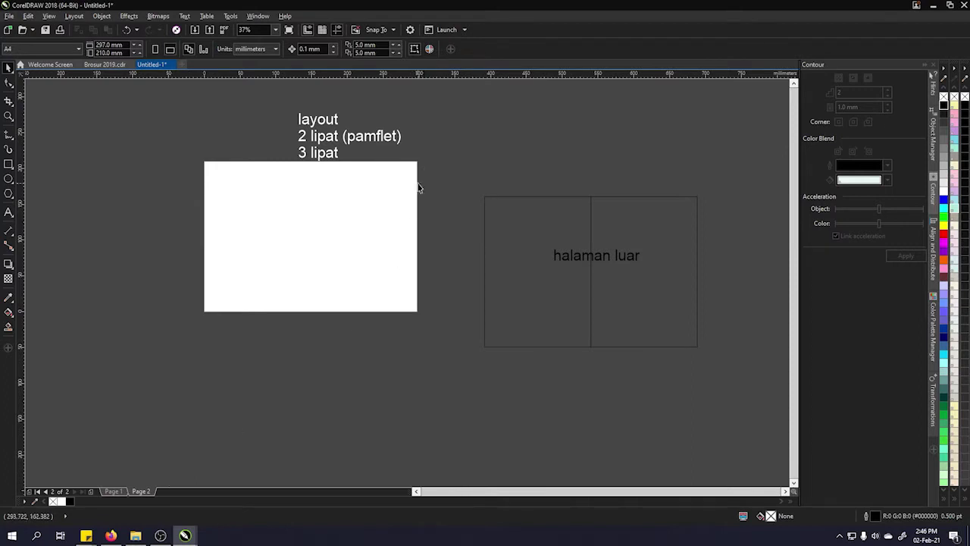
drag(424, 168, 416, 316)
scroll(396, 174, up, 2)
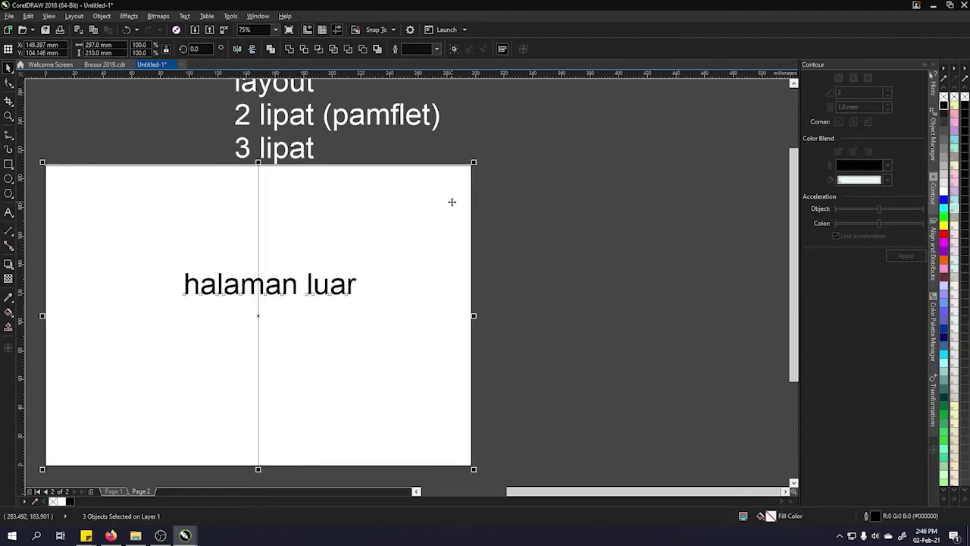
drag(451, 201, 451, 202)
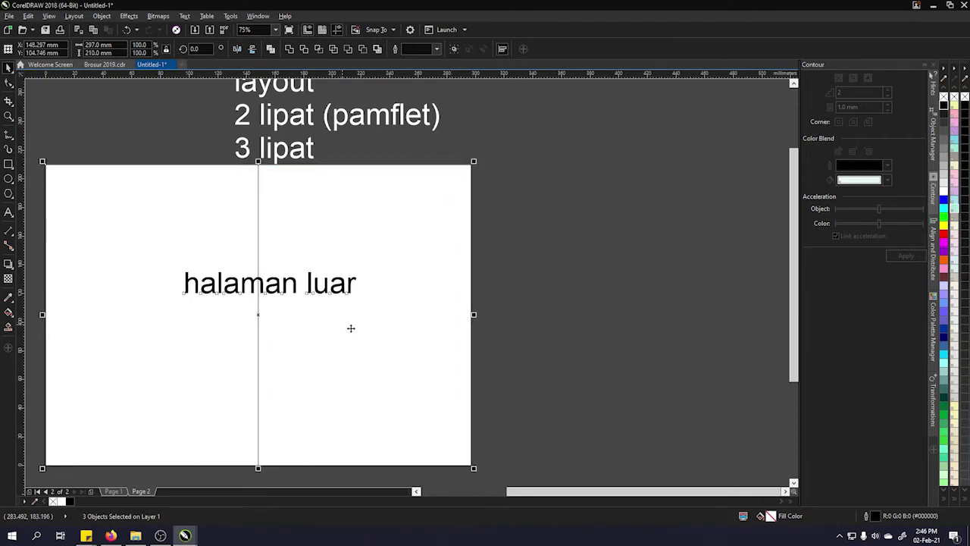
key(Escape)
Change the second page's label to "halaman dalam" and return to Page 1.
double_click(321, 288)
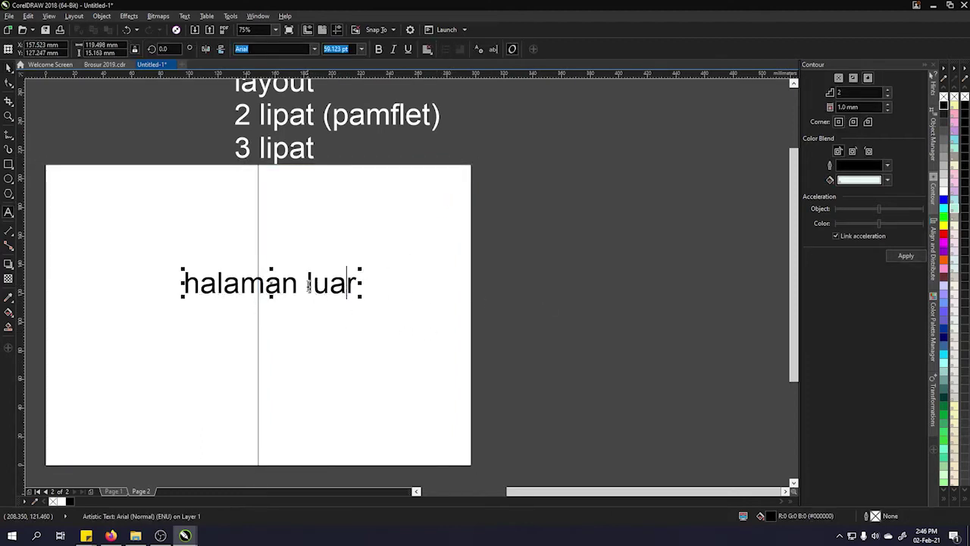
drag(307, 285, 389, 275)
text(dalam)
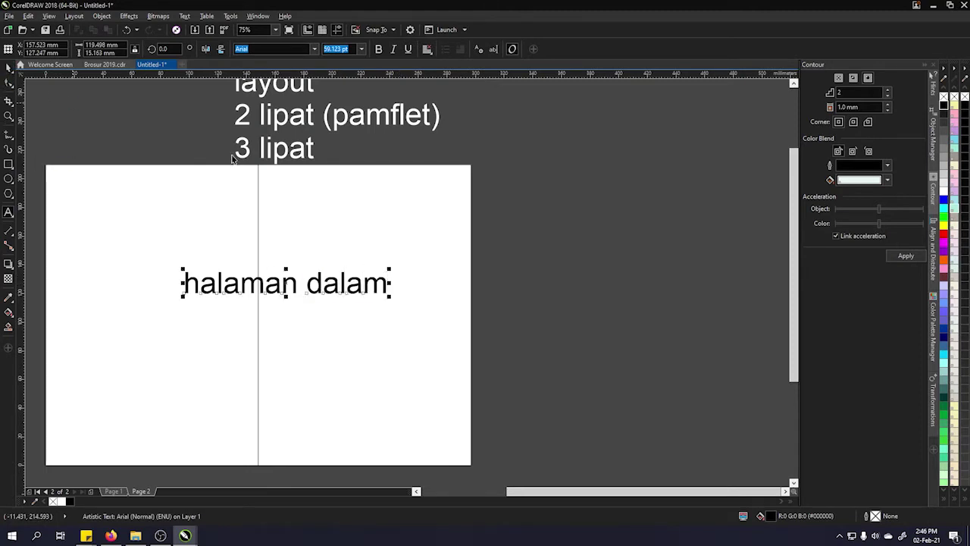
click(10, 67)
click(297, 362)
click(111, 492)
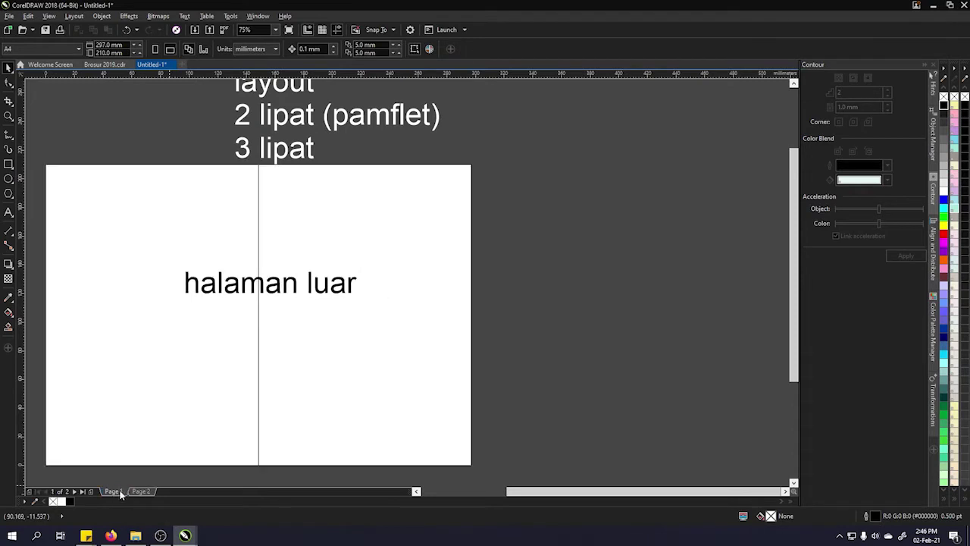
Switch between Page 1 and Page 2 to compare the outer and inner page layouts.
click(141, 491)
click(141, 492)
click(113, 492)
click(141, 492)
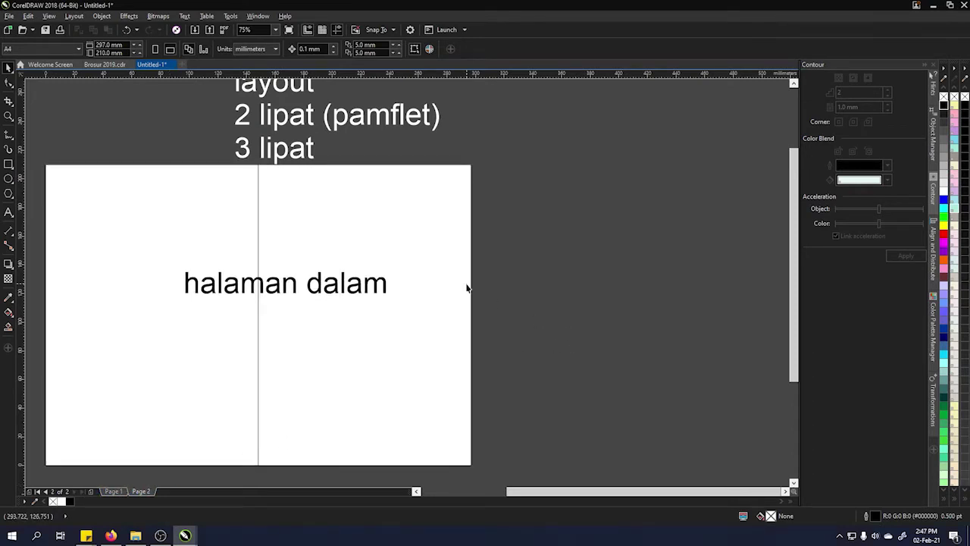
scroll(467, 285, down, 2)
scroll(386, 287, up, 1)
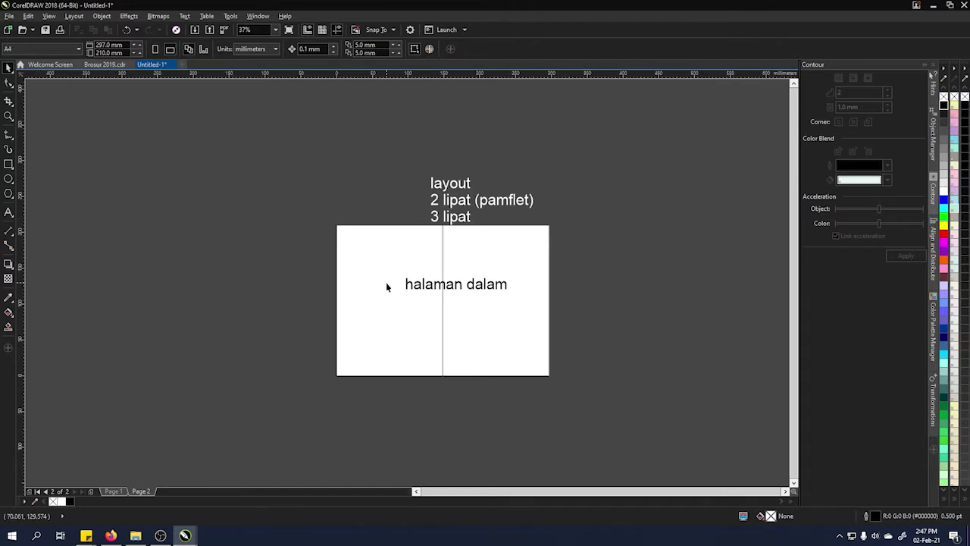
Rename the first page "luar" and the second page "dalam".
click(118, 489)
right_click(118, 488)
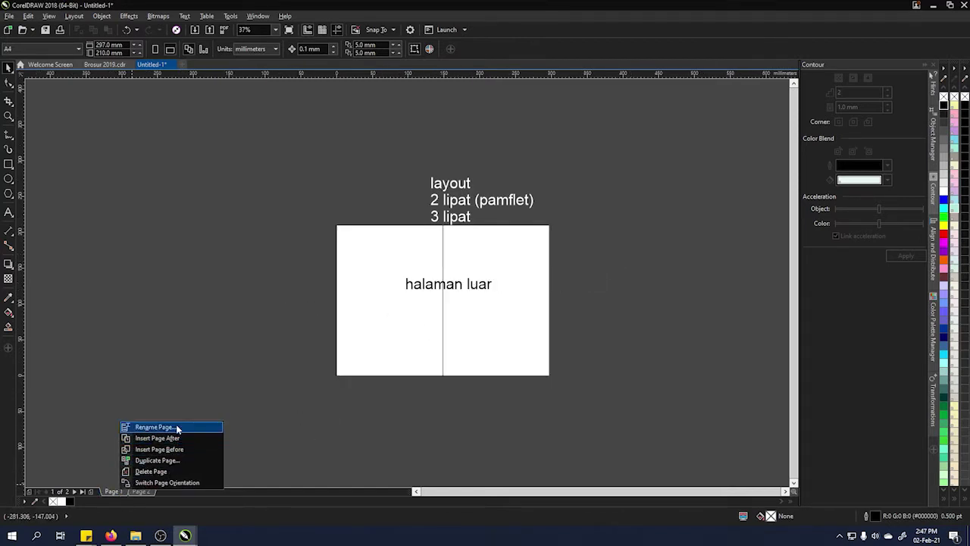
click(177, 428)
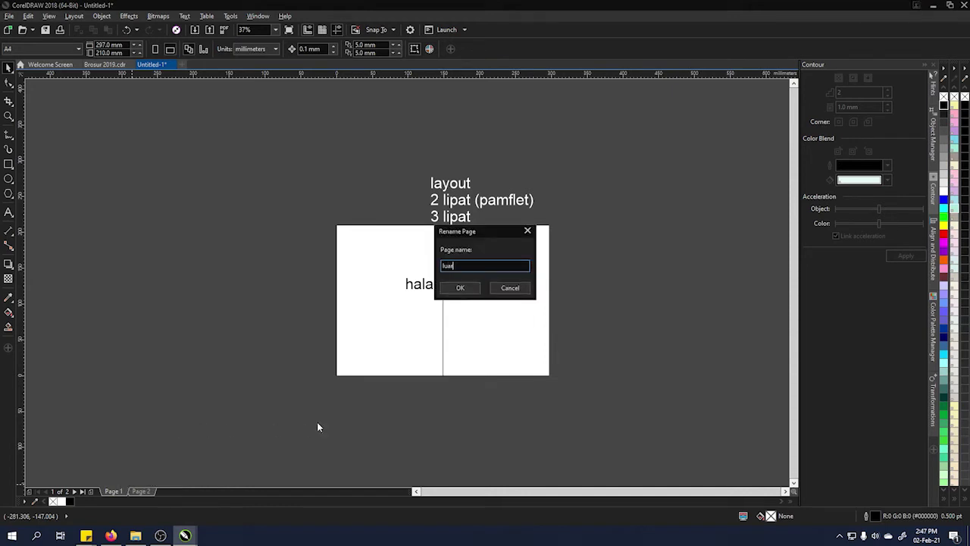
click(459, 287)
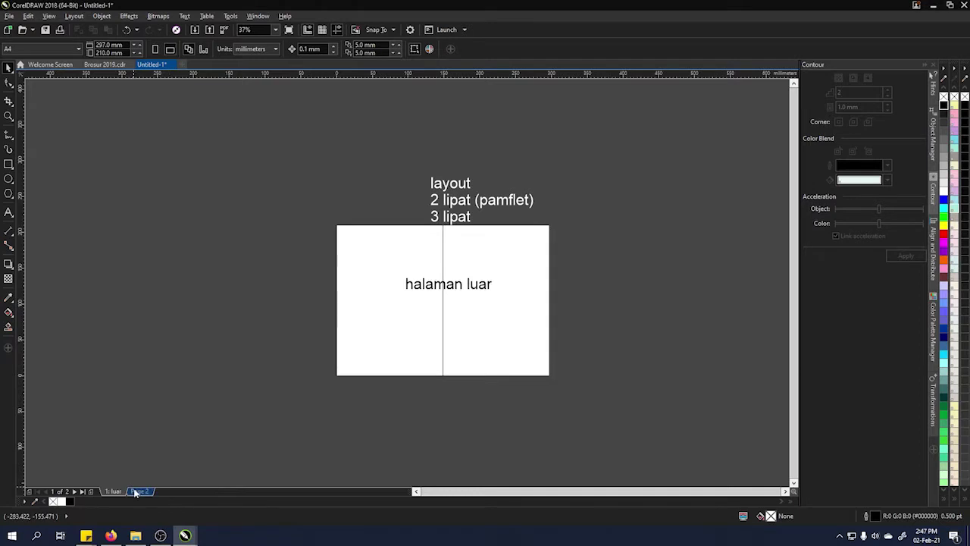
right_click(139, 491)
click(173, 429)
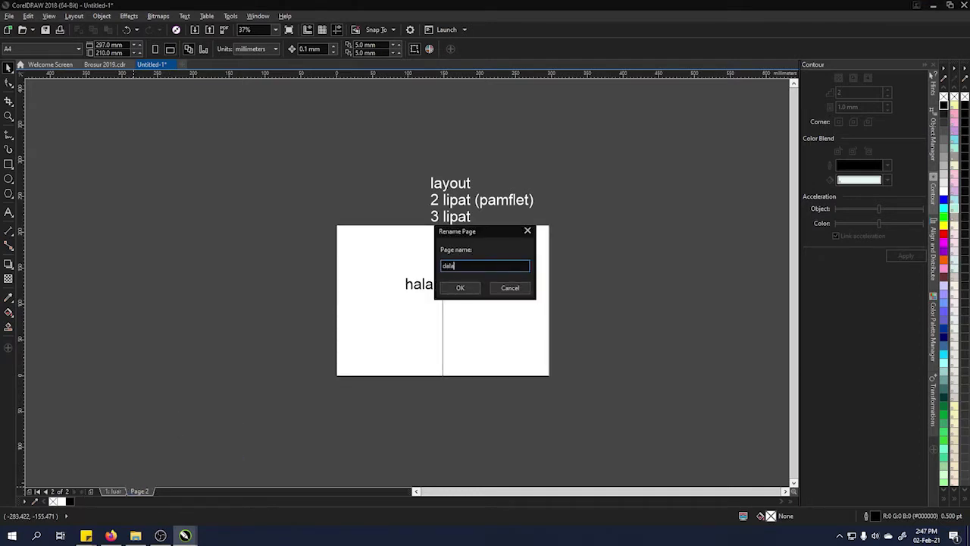
key(Return)
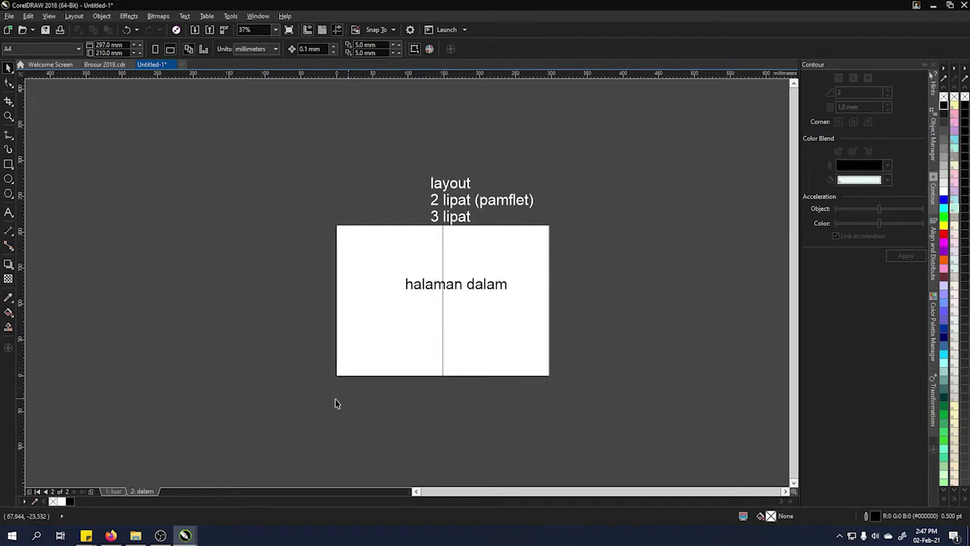
Place a copy of the heading text to the right of the page and replace its wording with "halaman luar :" and "Halaman dalam:".
drag(493, 214, 623, 264)
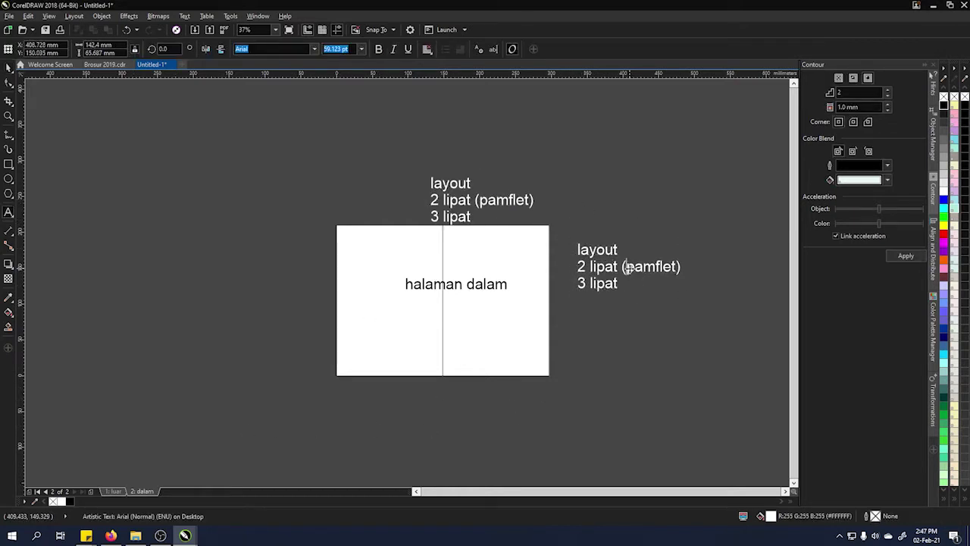
double_click(629, 267)
text(halaman luar :)
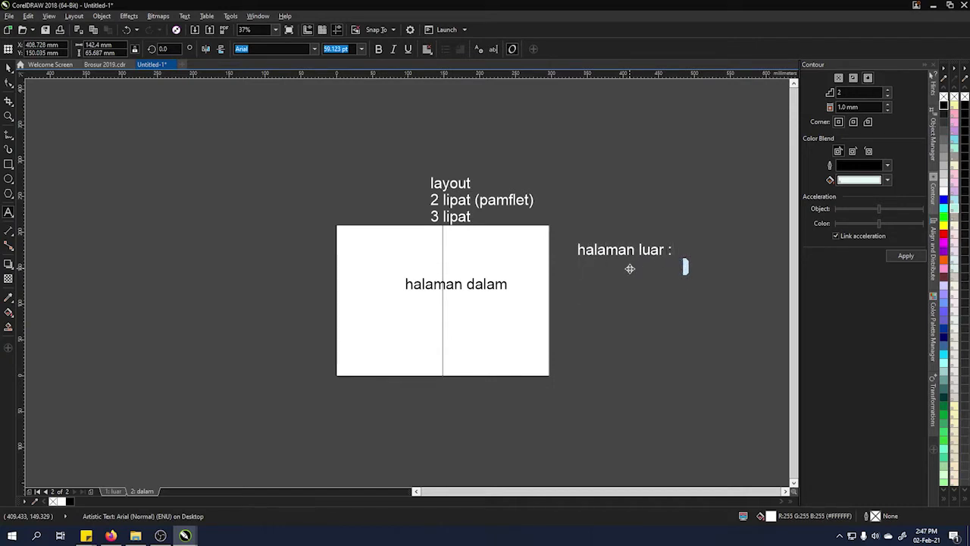
text(Halaman )
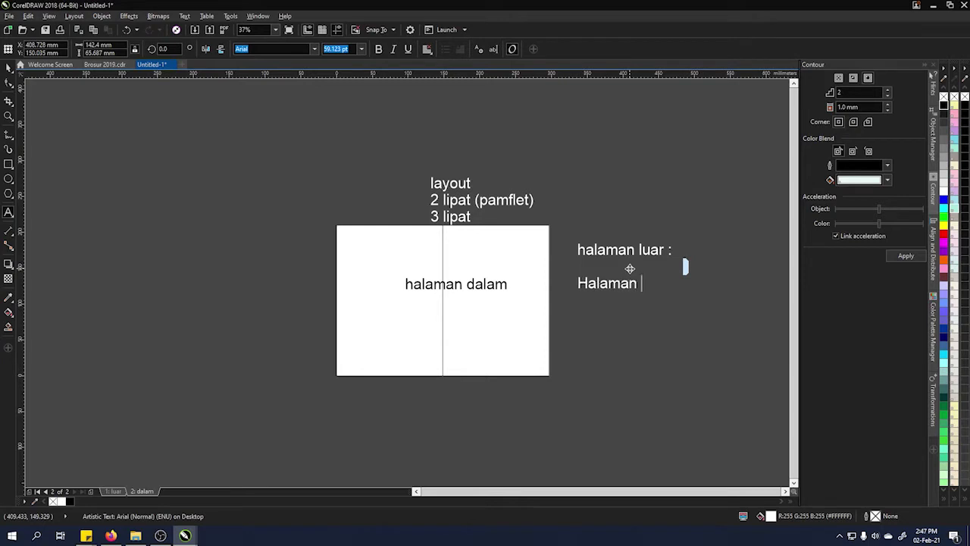
text(dalam:)
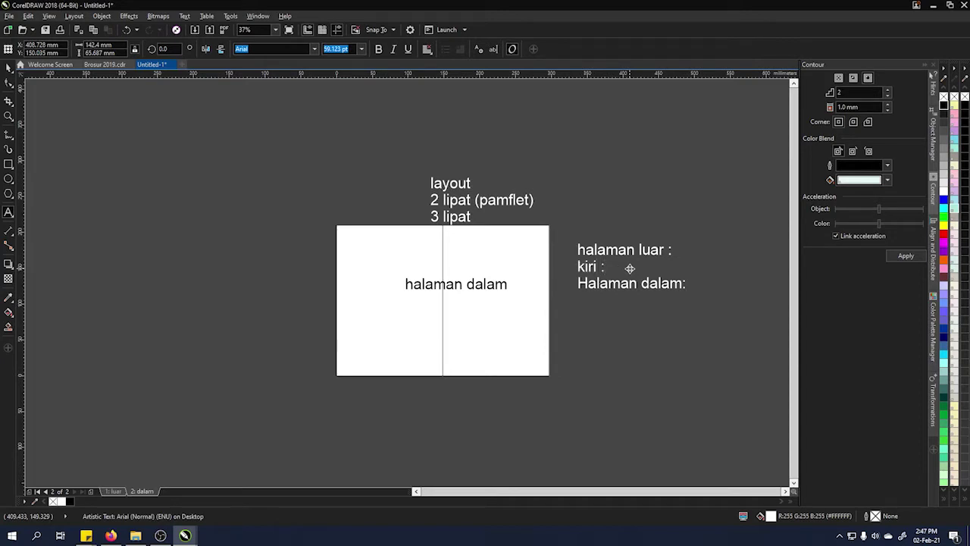
Complete the lines "kiri : belakang" and "kanan : depan" under "halaman luar :" in the note, followed by a blank line.
text(lakang)
key(Return)
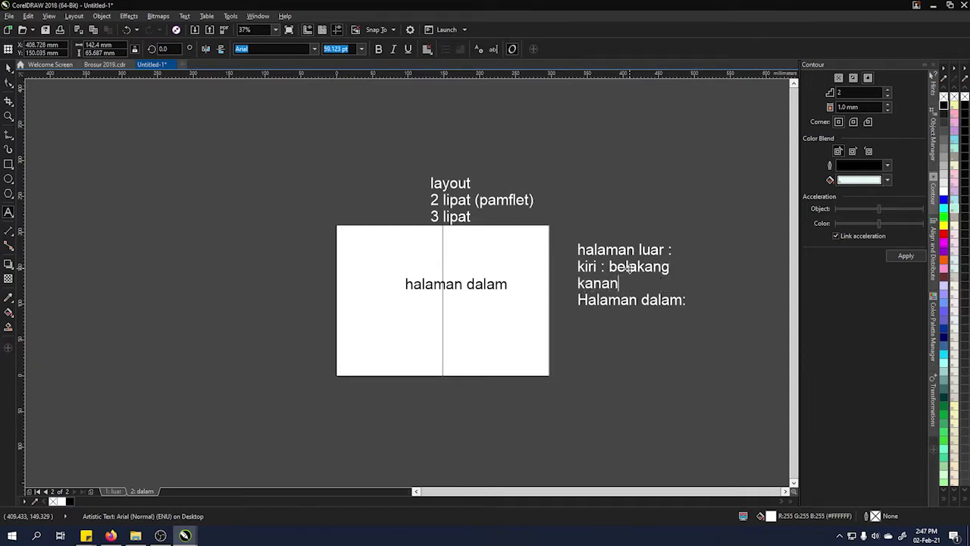
text(kanan : depan)
key(Return)
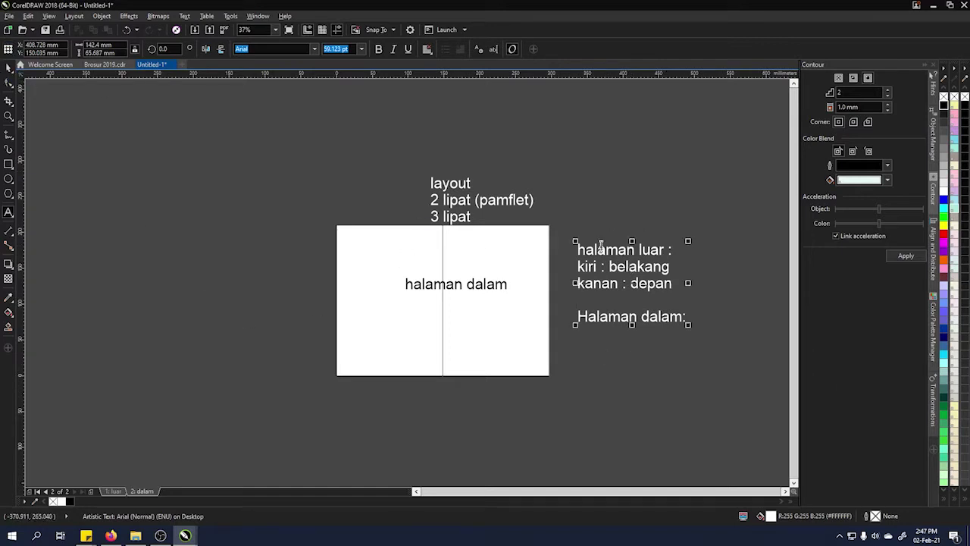
Add the line "isi" under "Halaman dalam:" in the note and finish editing the text.
click(689, 317)
key(Return)
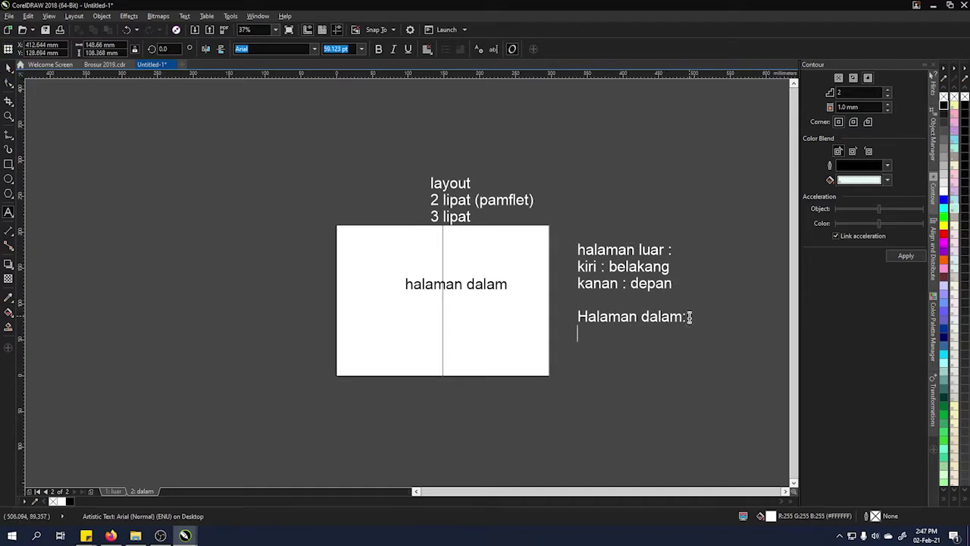
text(isi)
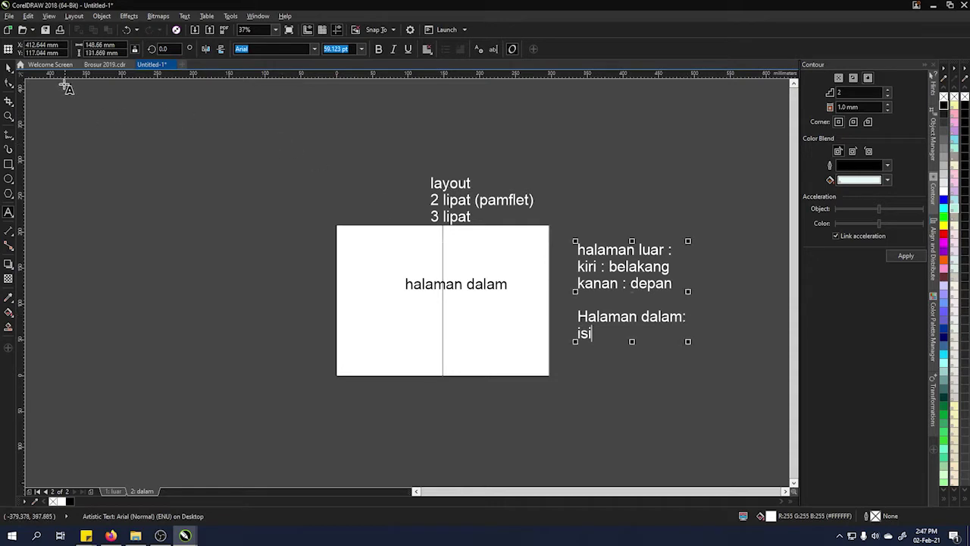
click(8, 82)
click(285, 252)
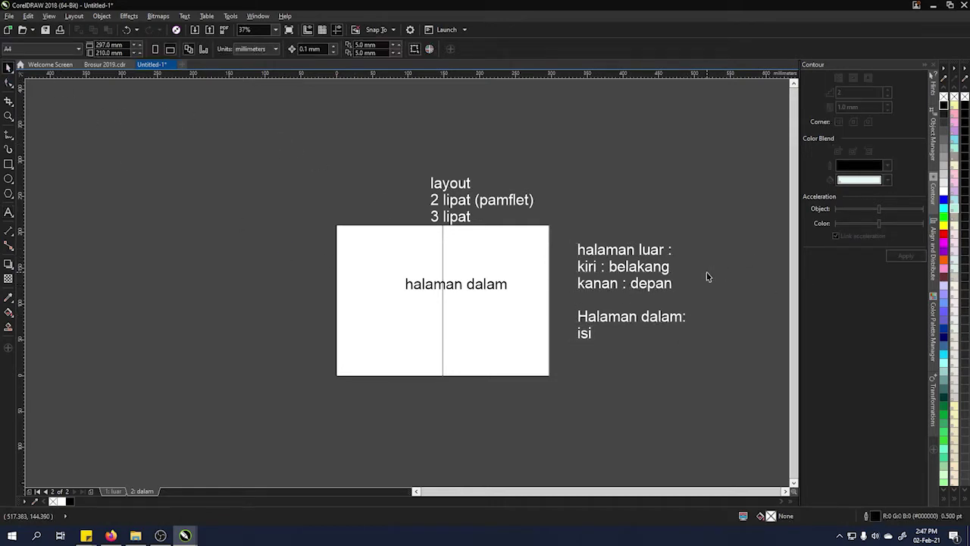
Move the whole note text slightly farther away from the page's right edge.
drag(576, 193, 729, 411)
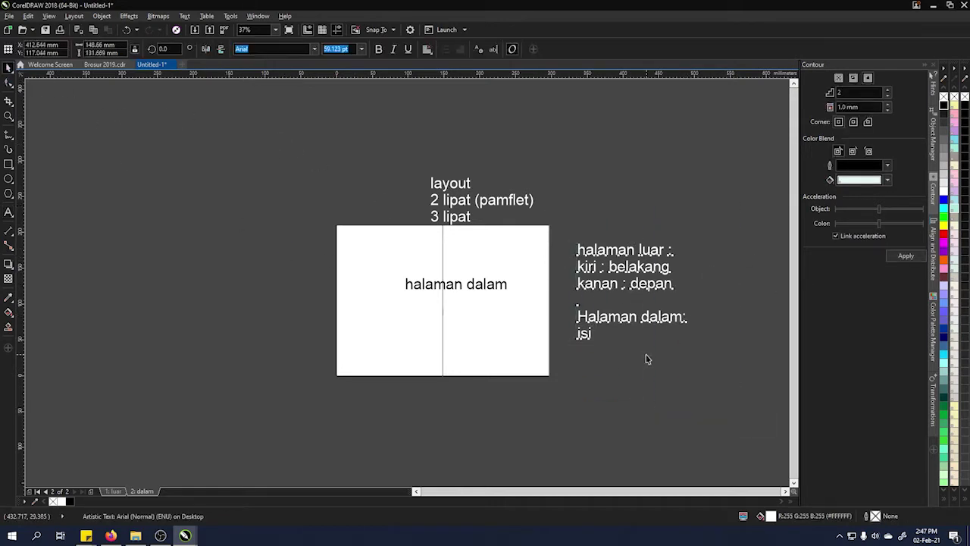
drag(632, 324, 647, 326)
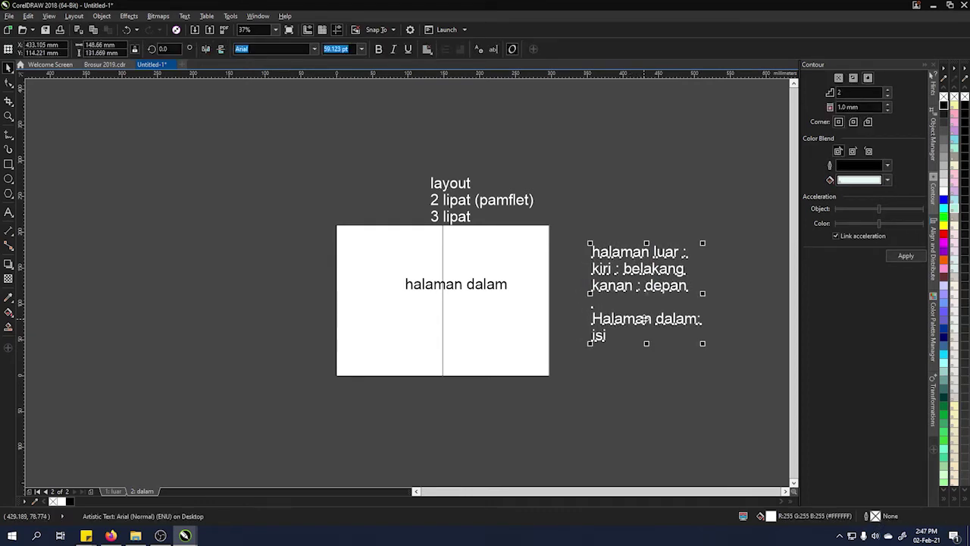
click(608, 372)
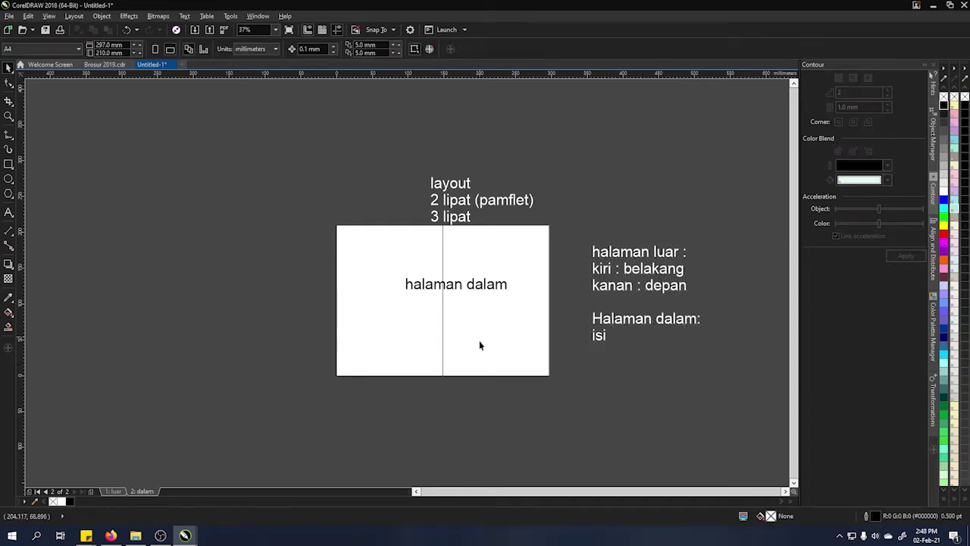
click(660, 293)
click(670, 349)
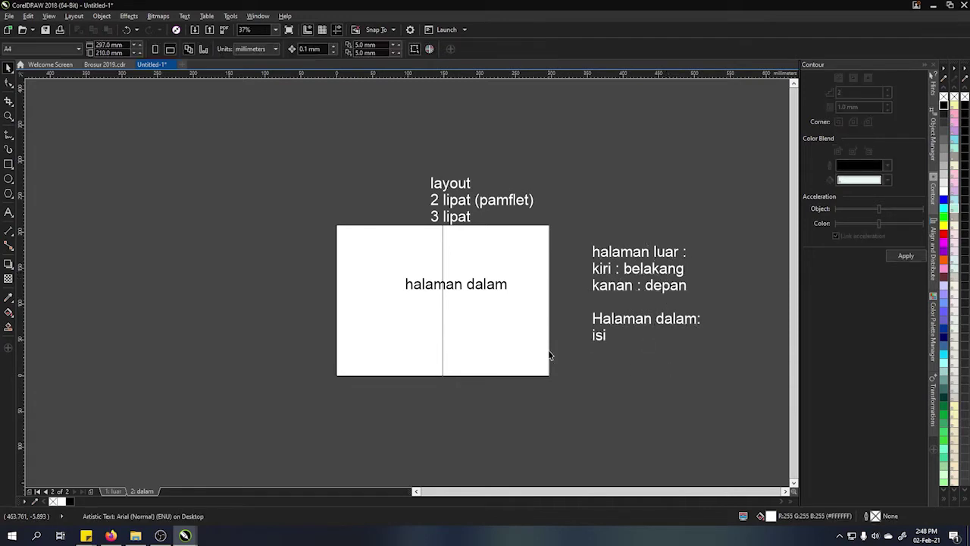
On the "luar" page, copy the "halaman luar" label to the upper part of the right panel and reword the copy as "depan".
click(113, 491)
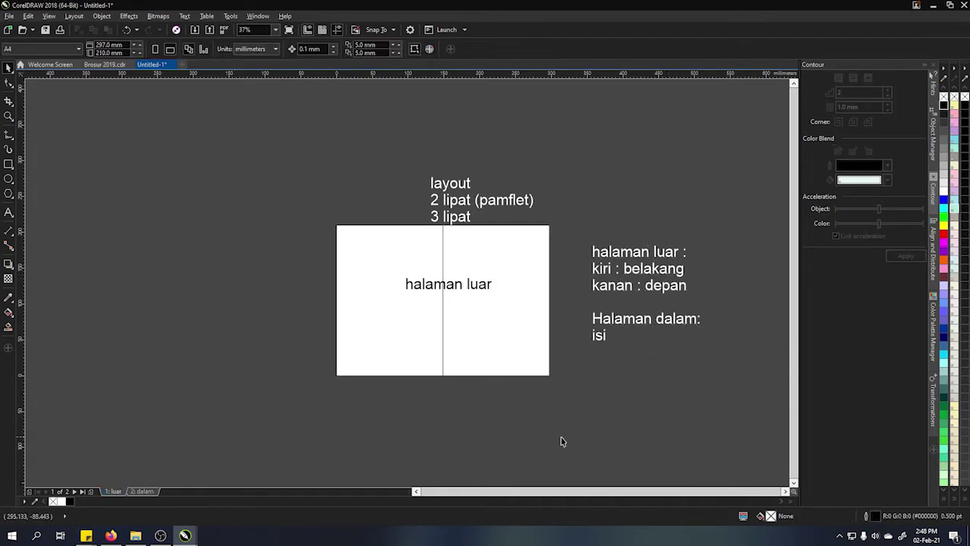
click(476, 288)
drag(477, 288, 534, 253)
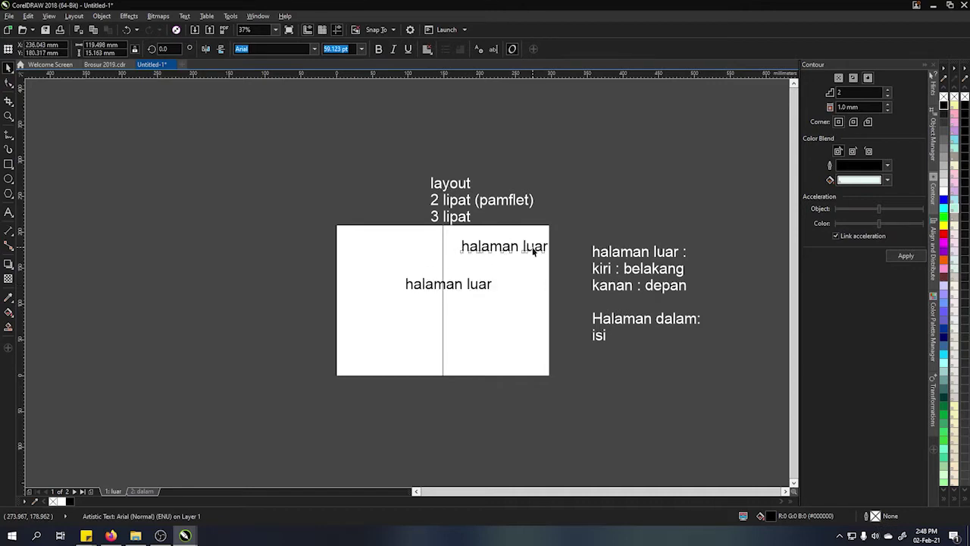
double_click(533, 252)
key(ctrl+a)
text(de)
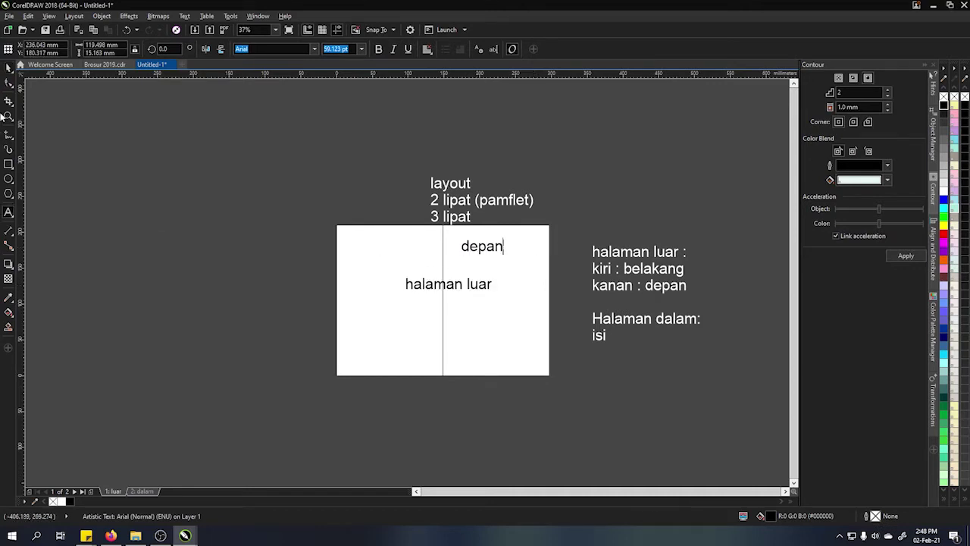
click(8, 66)
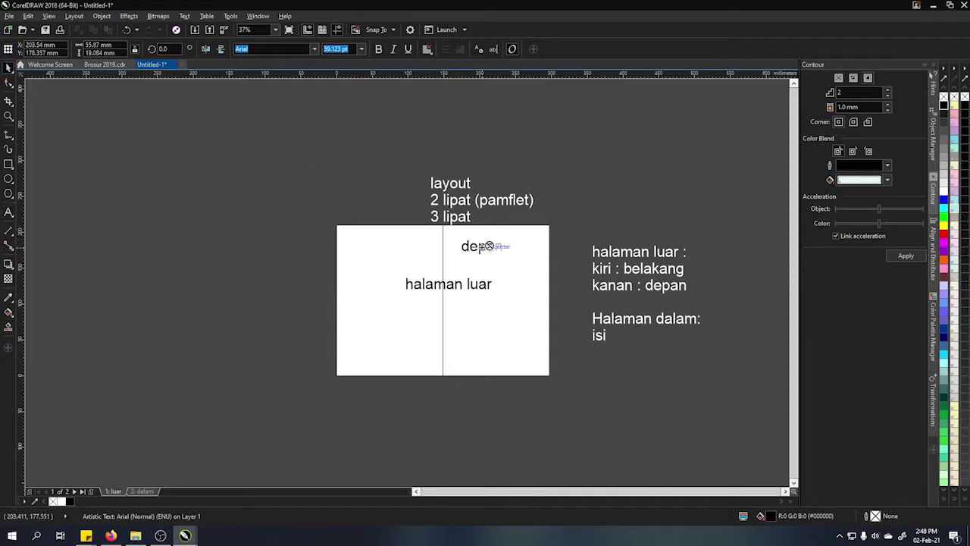
Place a copy of the "depan" label in the left panel and reword it as "sampul belakang" on two lines.
drag(485, 244, 388, 243)
double_click(387, 244)
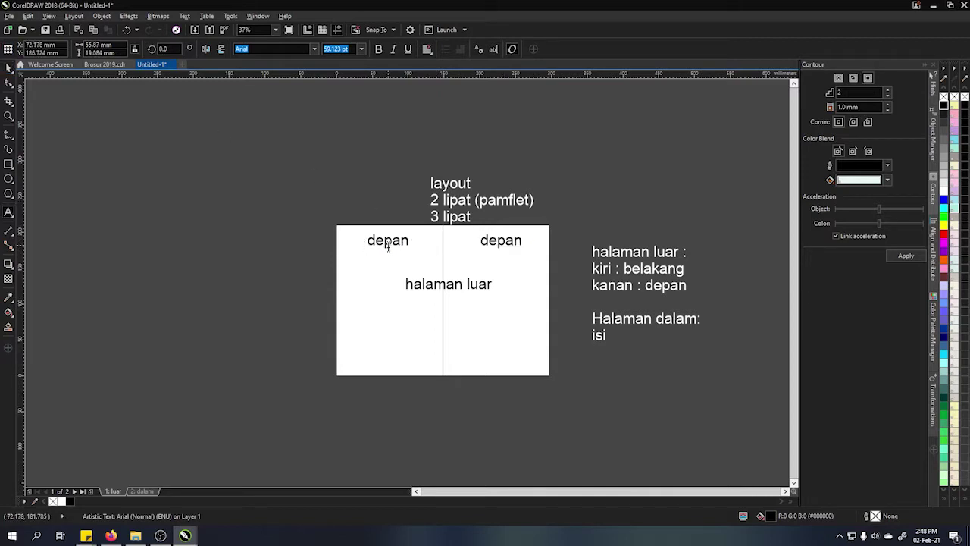
double_click(387, 244)
text(sampul belakang)
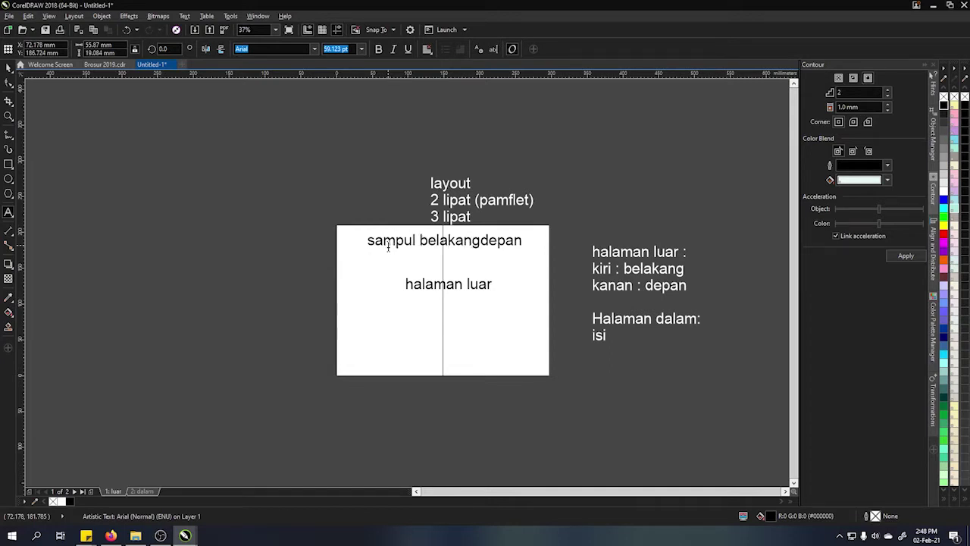
key(Return)
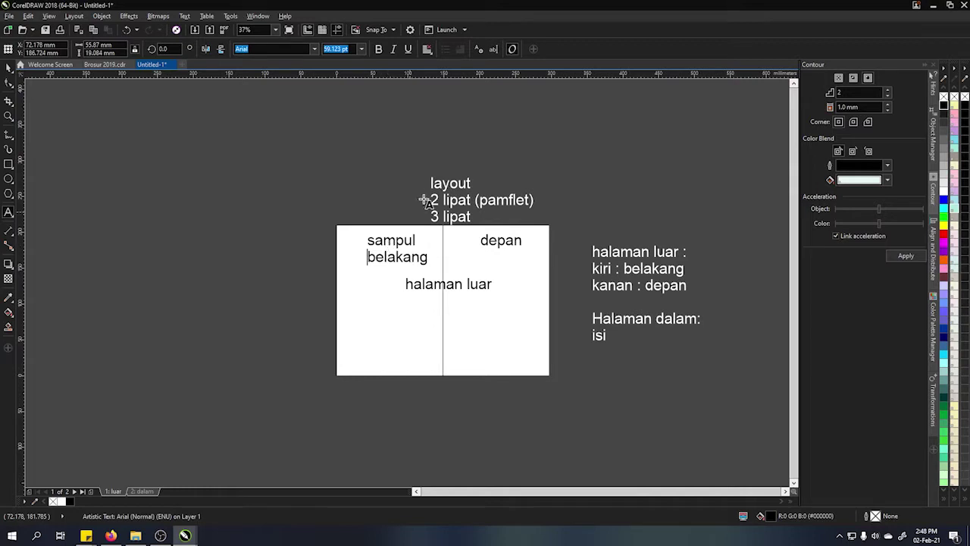
key(Escape)
Add "sampul" as a separate line above "depan" in the right panel's label.
click(482, 240)
text(sampul)
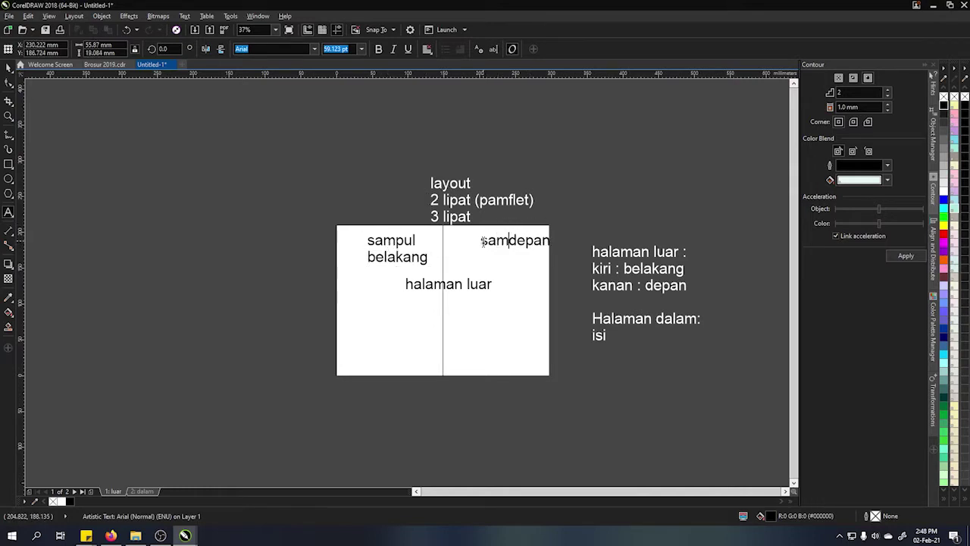
key(Return)
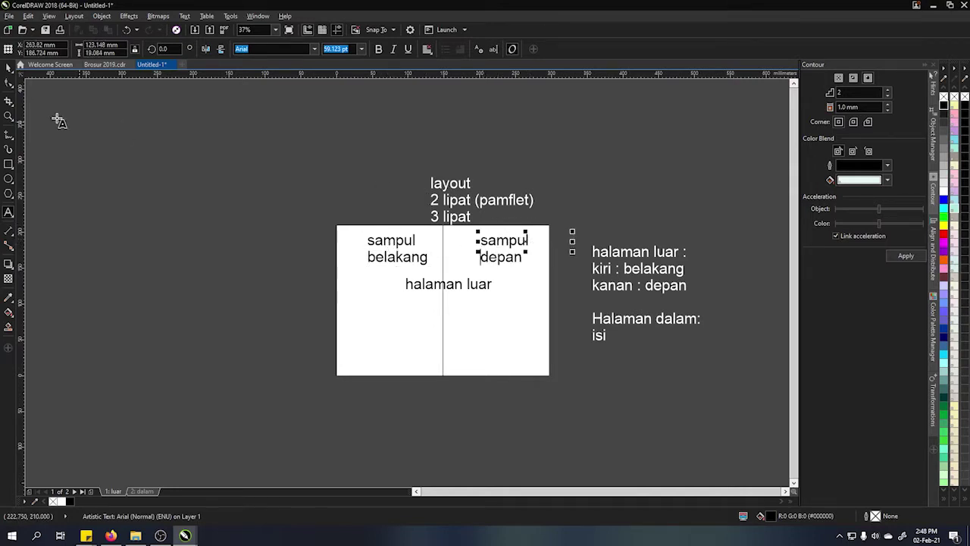
click(8, 67)
click(614, 345)
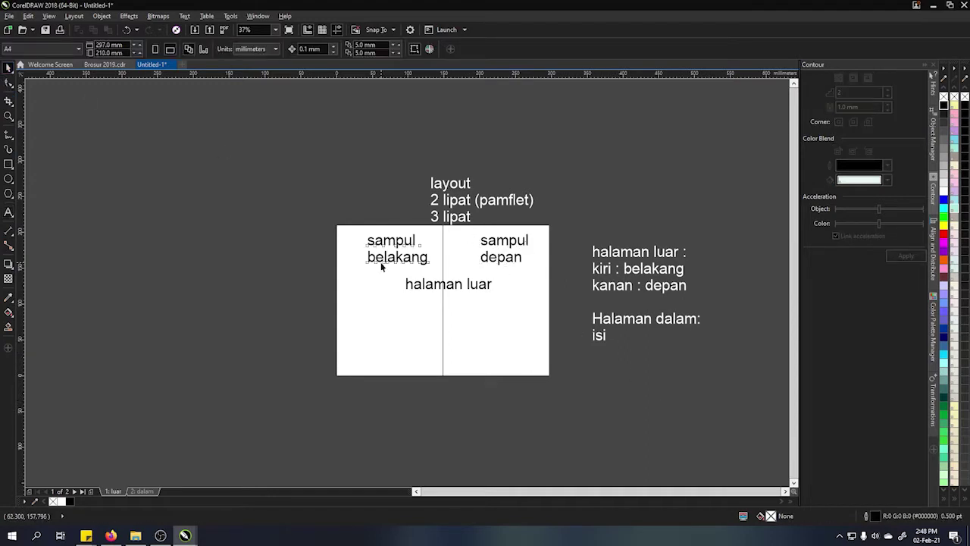
Shift the "sampul belakang" and "sampul depan" labels slightly to the left within their panels.
click(390, 258)
drag(389, 258, 377, 257)
click(491, 262)
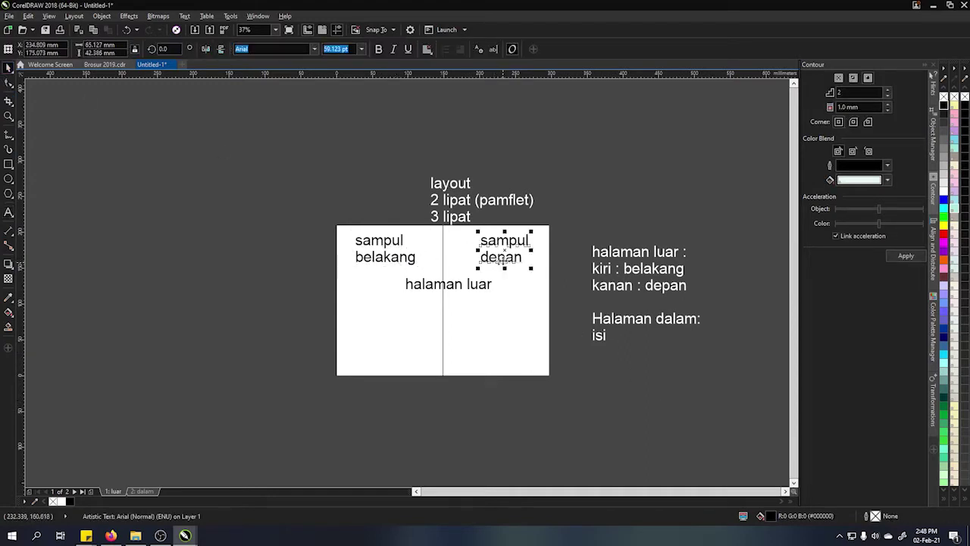
drag(491, 263, 471, 263)
click(472, 293)
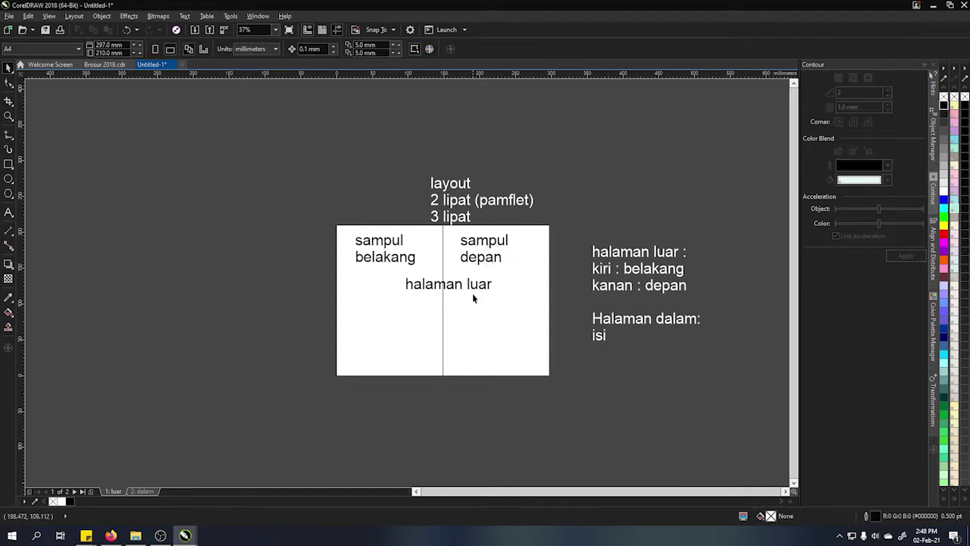
click(470, 291)
click(562, 389)
On the "dalam" page, replace the "halaman dalam" label's wording with "isi".
click(145, 492)
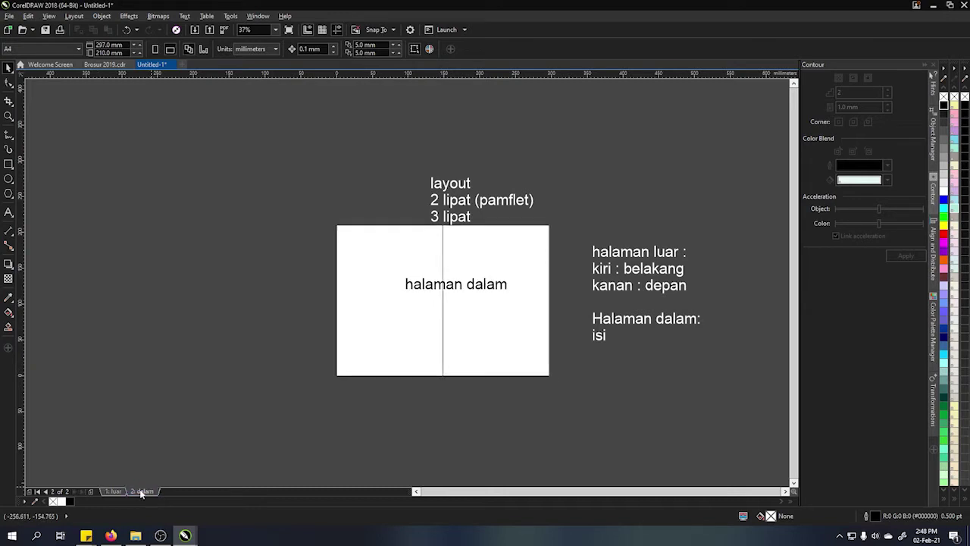
double_click(461, 284)
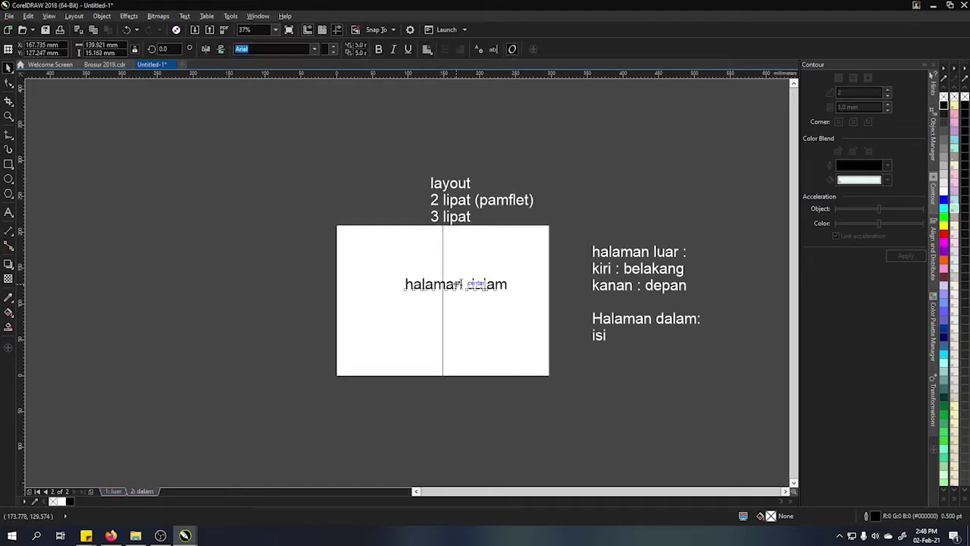
key(ctrl+a)
text(isi)
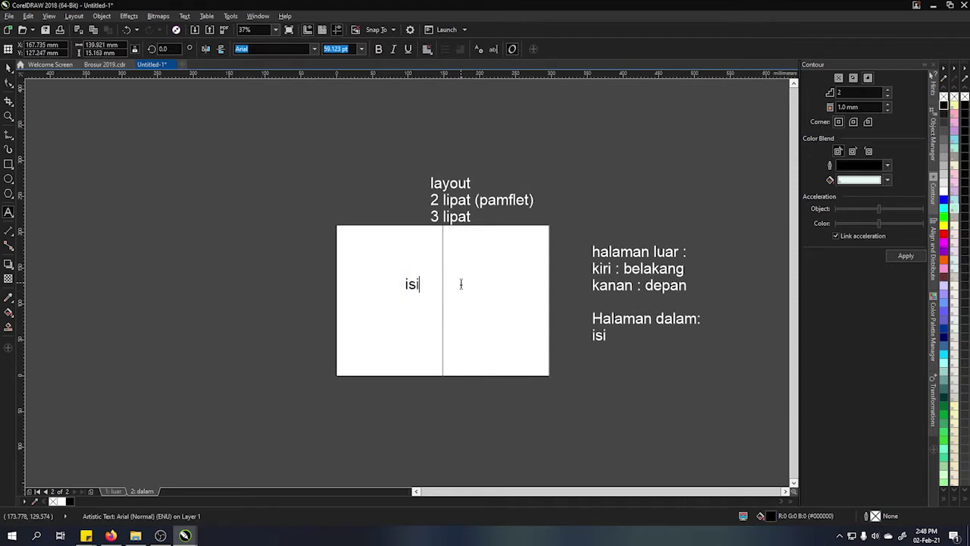
Complete the inner page's label as "isi konten" and move it slightly higher on the page.
text( konten)
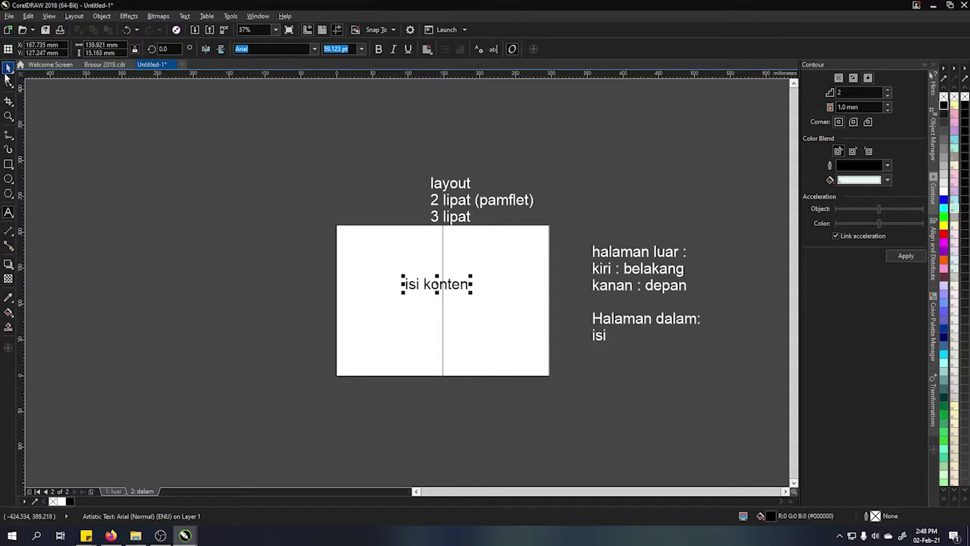
click(8, 67)
click(121, 197)
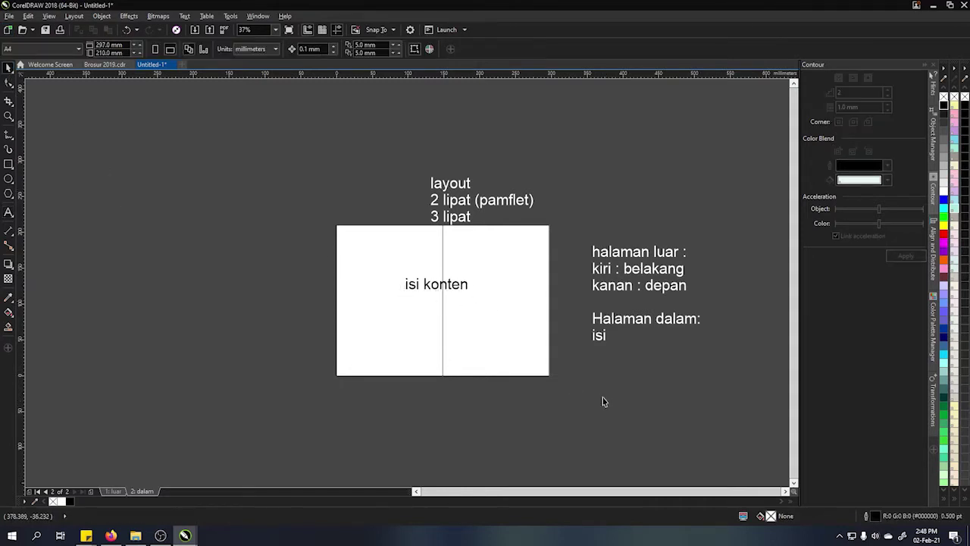
drag(463, 293, 462, 273)
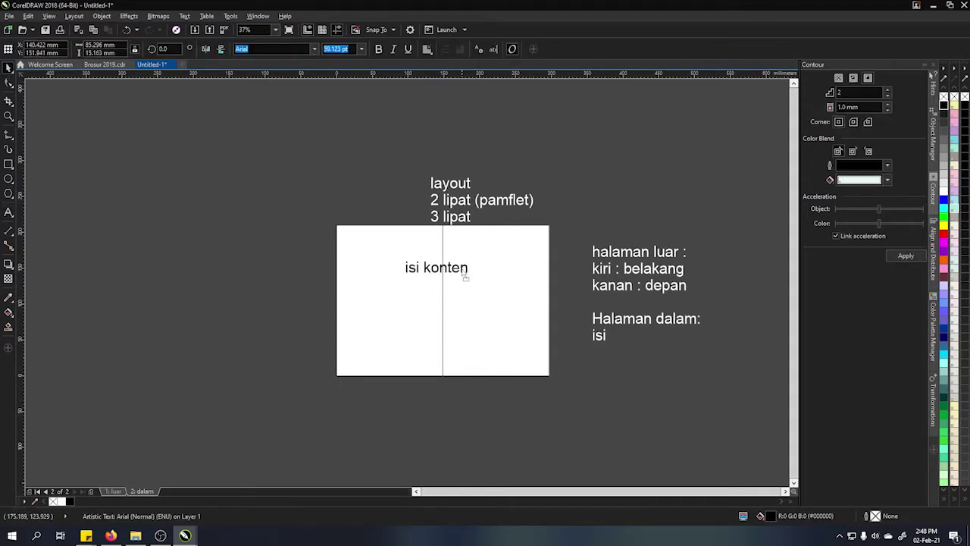
click(486, 314)
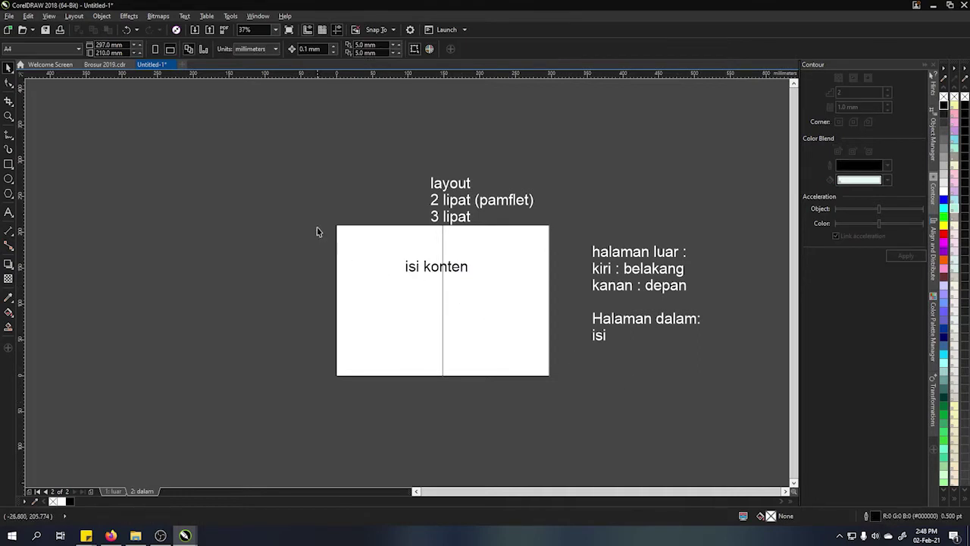
Delete both panel rectangles and the "isi konten" label from the "dalam" page.
drag(321, 218, 576, 462)
click(305, 309)
click(446, 200)
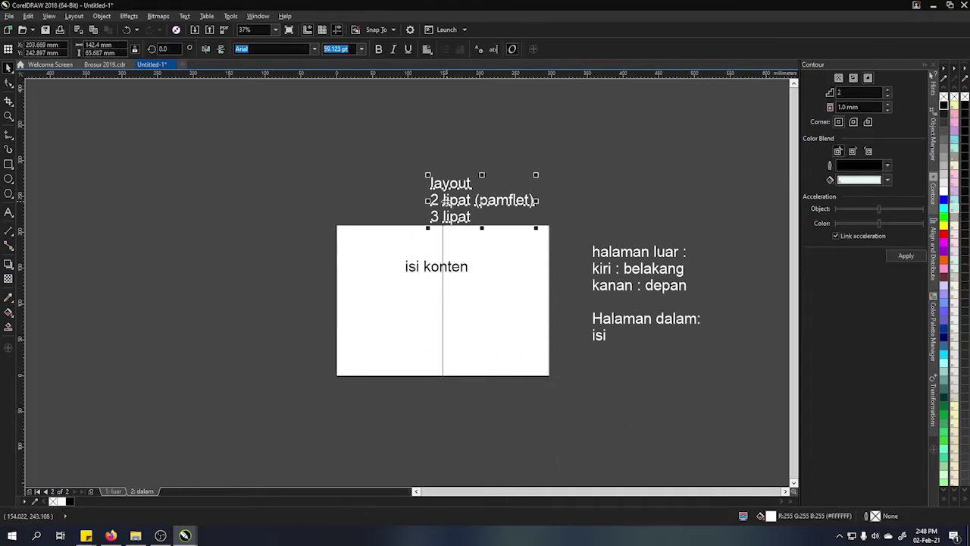
click(297, 239)
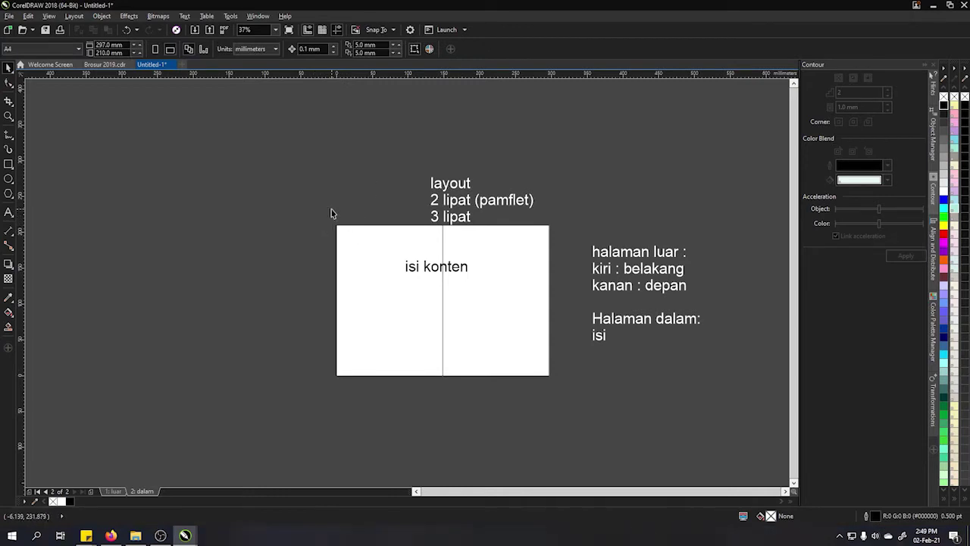
drag(325, 221, 585, 416)
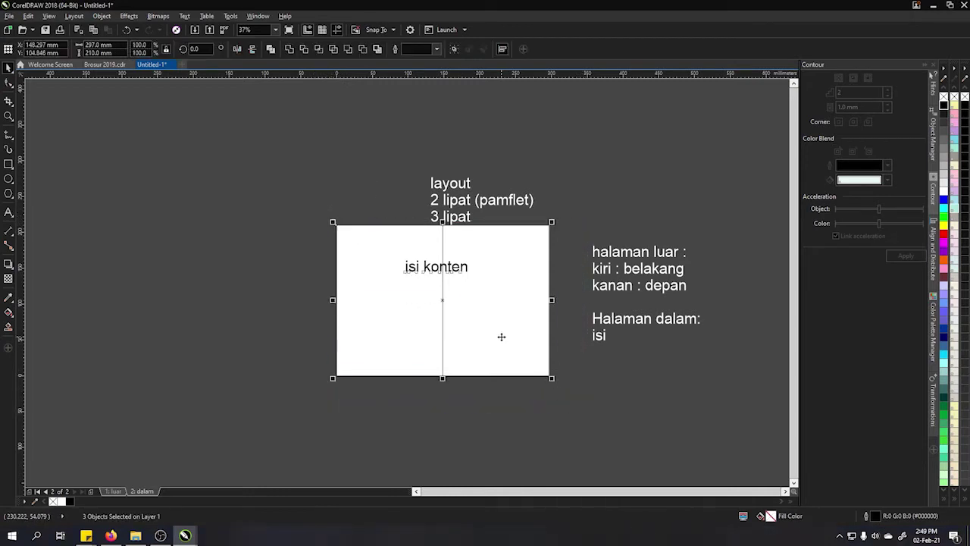
key(Delete)
Clear the "luar" page of its two panels, cover labels and "halaman luar" text.
click(113, 491)
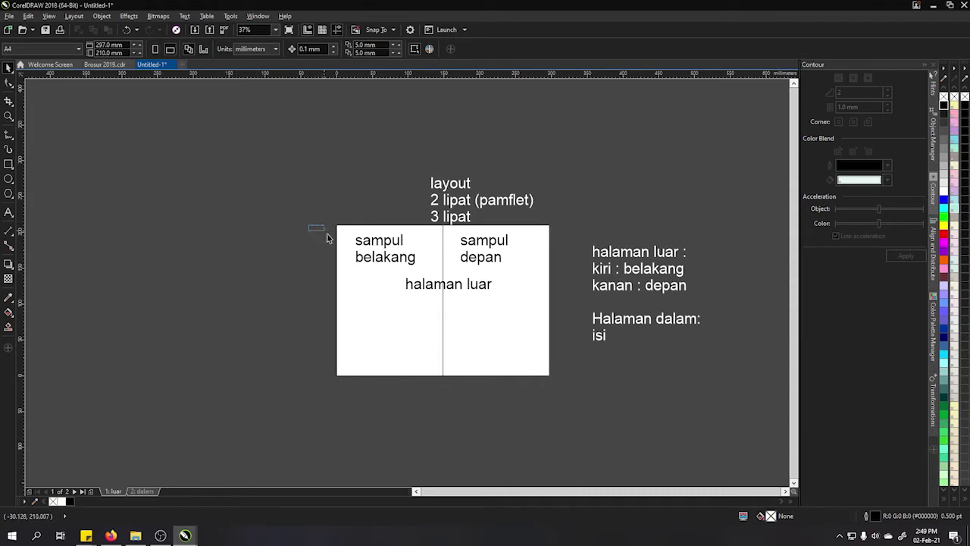
drag(328, 238, 573, 409)
key(Delete)
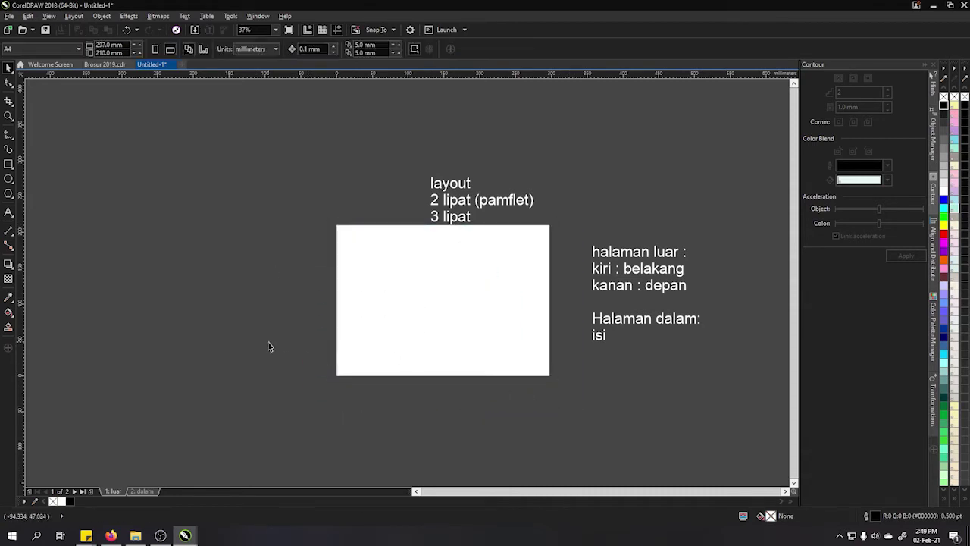
Move the layout note above the page slightly up and to the left, clear of the page edge.
click(461, 227)
drag(462, 217, 450, 209)
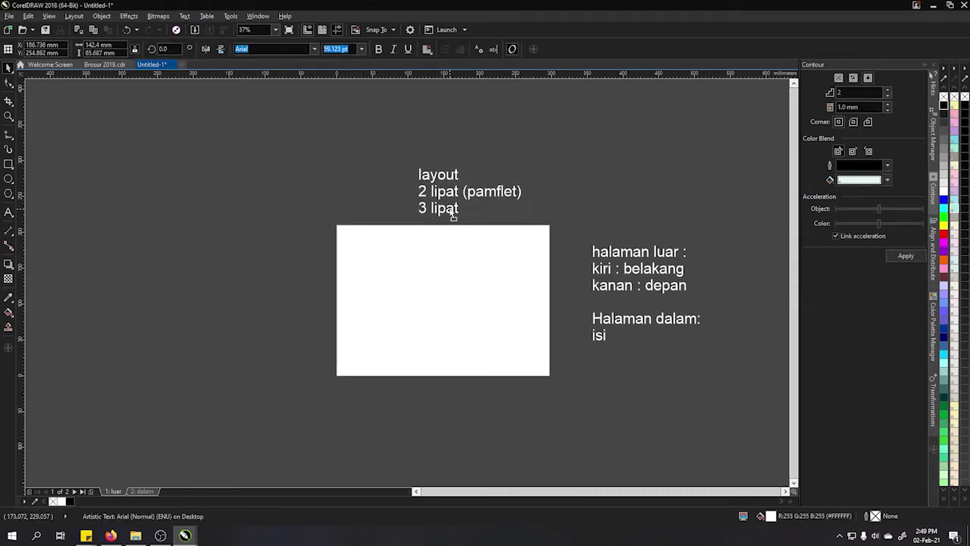
click(419, 232)
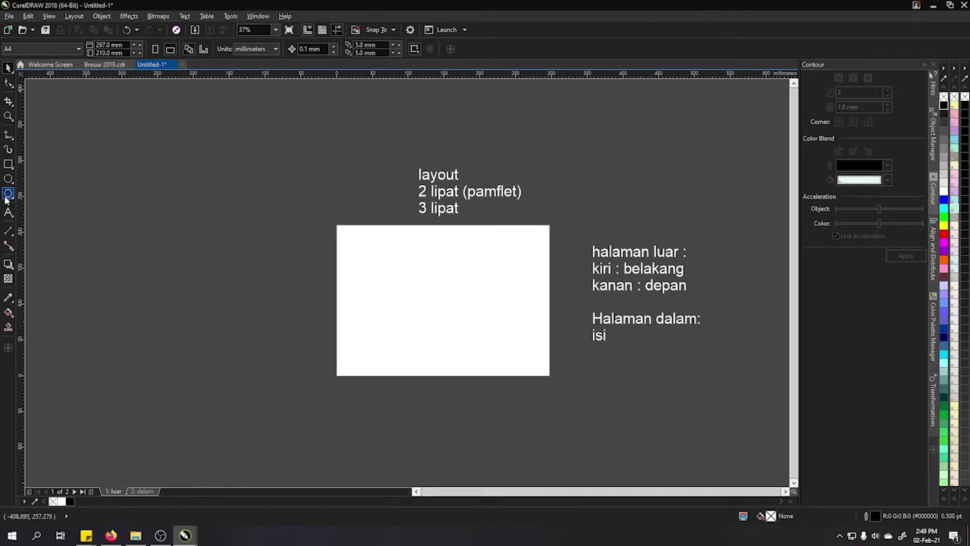
Add a 297 × 210 mm rectangle that covers the whole "luar" page.
key(Tab)
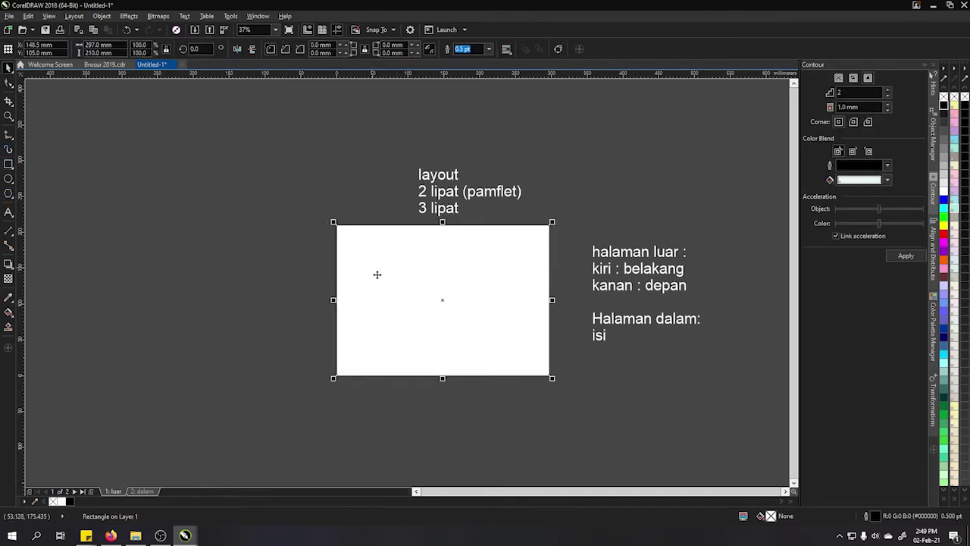
click(188, 277)
click(385, 279)
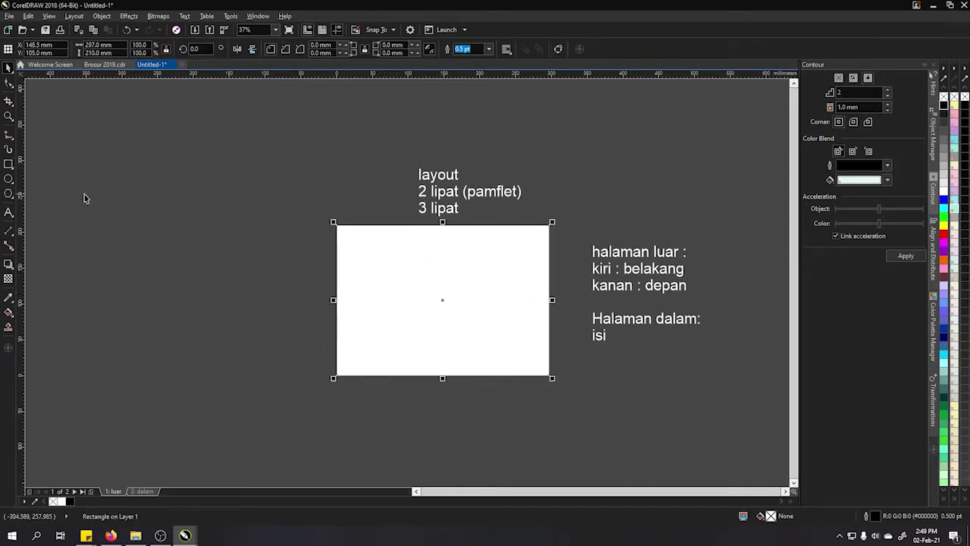
Draw a full-height rectangle about 96 mm wide along the page's left edge as the first fold panel.
click(7, 164)
drag(336, 225, 409, 376)
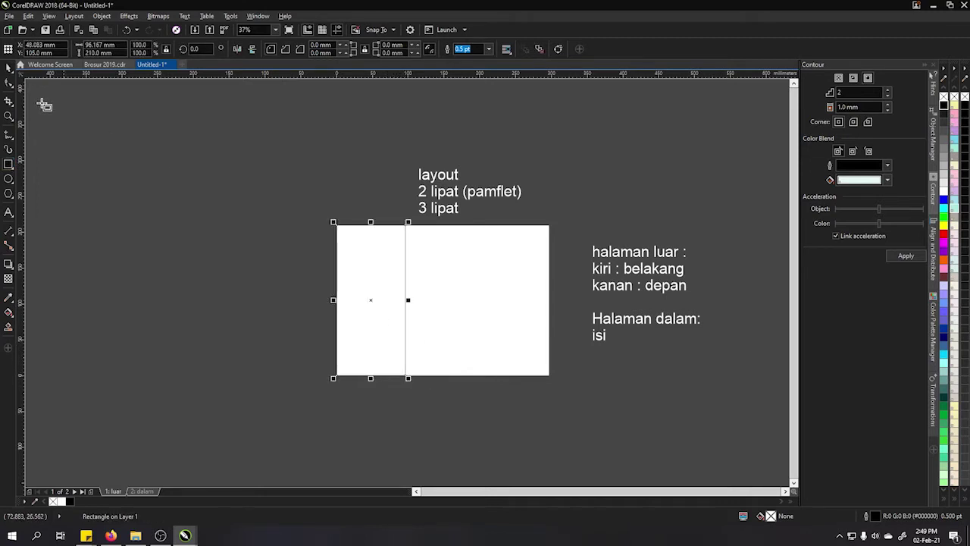
click(8, 66)
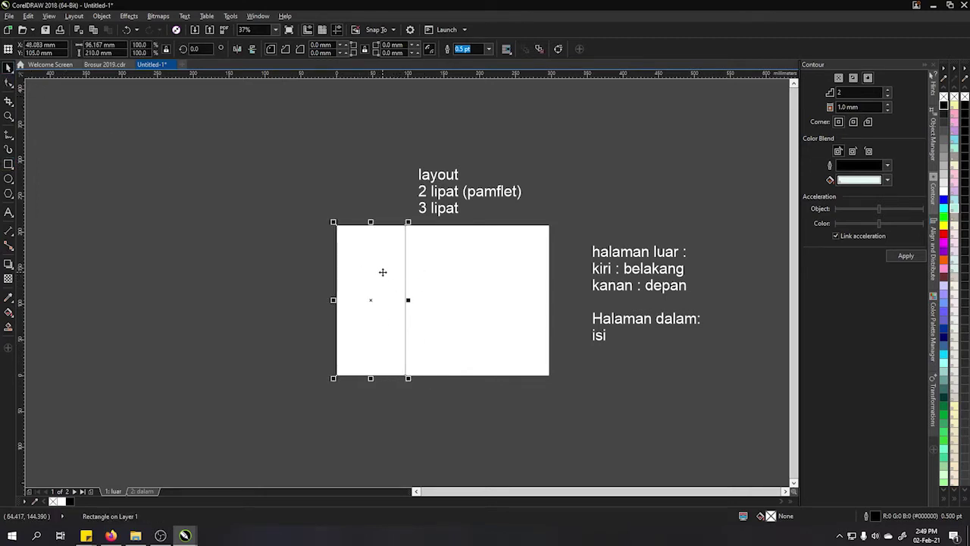
click(415, 406)
Create 2 copies of the panel side by side to its right using a relative position offset of its own width.
click(386, 273)
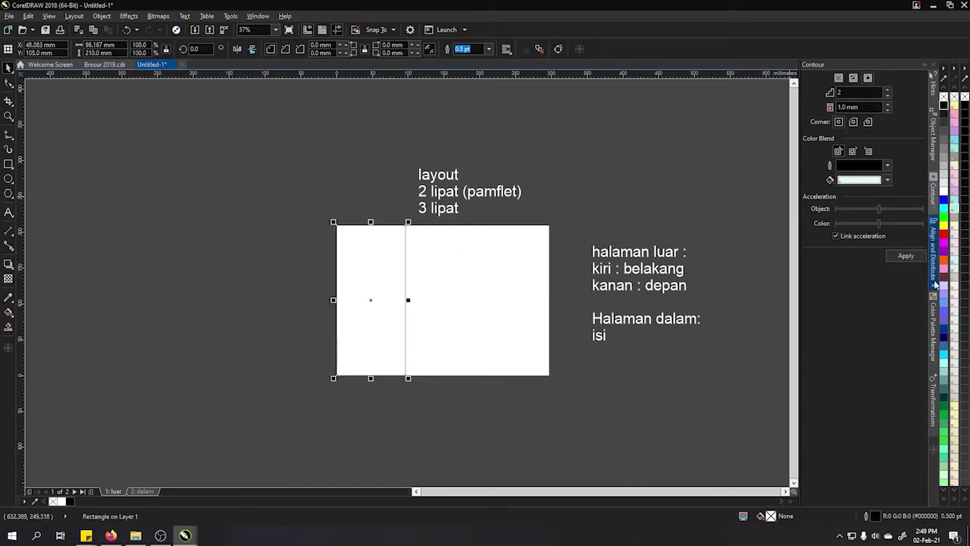
click(933, 394)
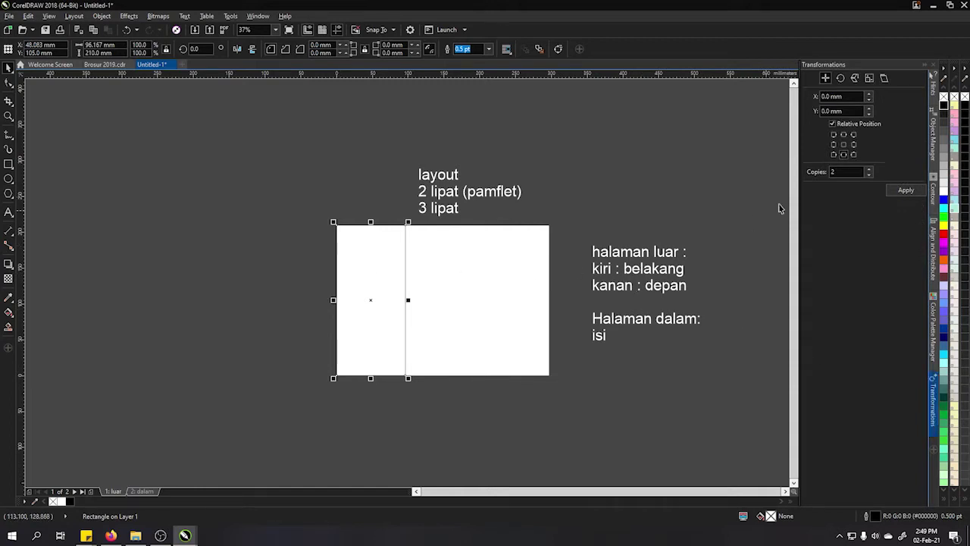
click(390, 273)
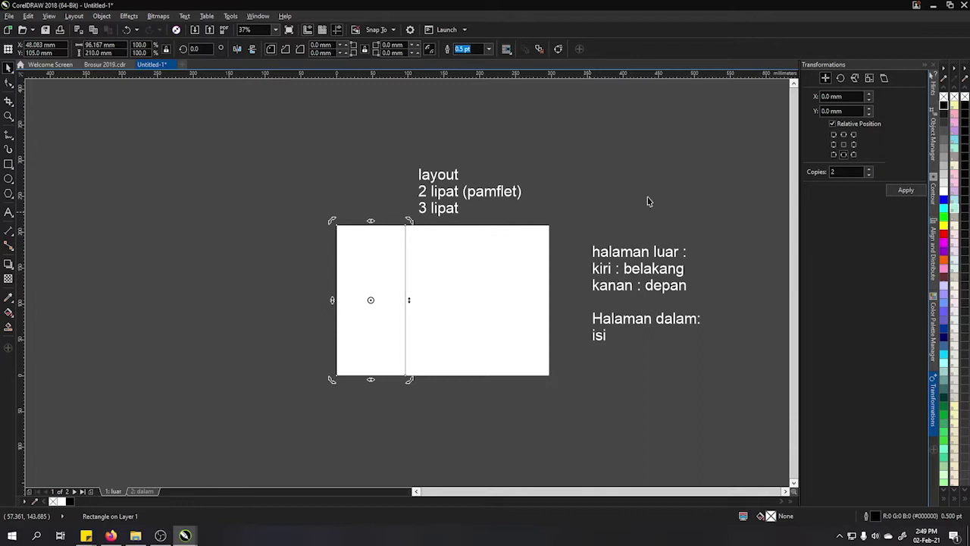
click(853, 144)
click(849, 172)
click(906, 190)
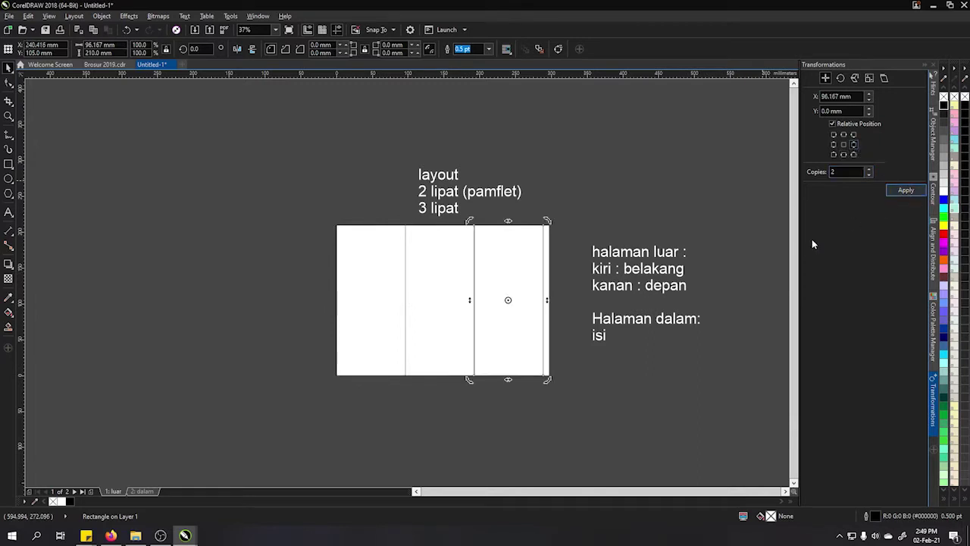
click(551, 281)
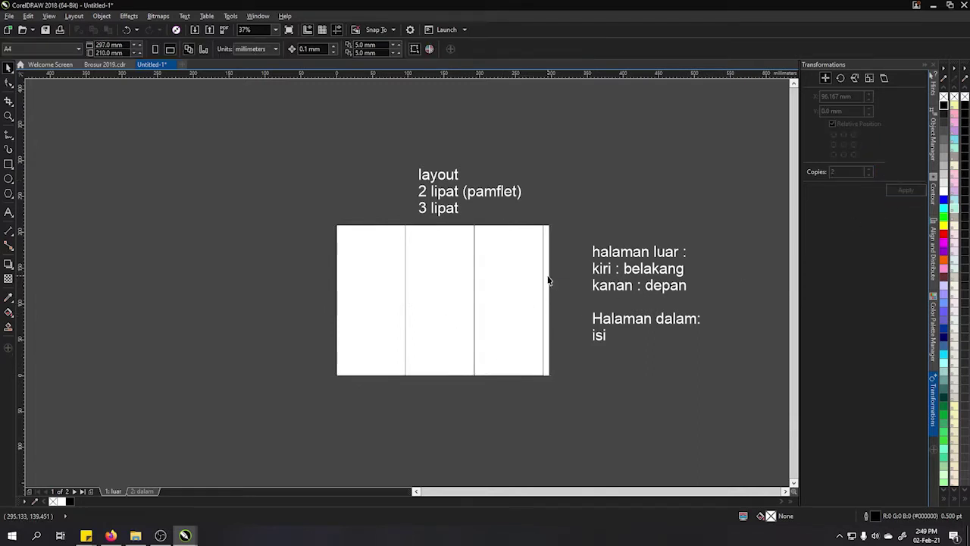
Stretch the three panels together to the page's right edge so they span the full 297 mm width.
click(551, 280)
click(569, 250)
click(496, 272)
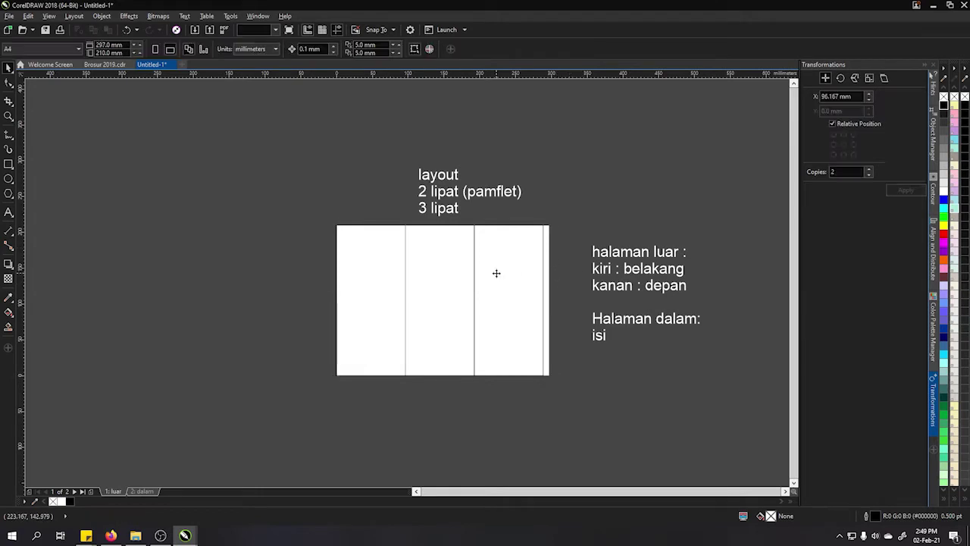
shift+click(433, 278)
shift+click(349, 282)
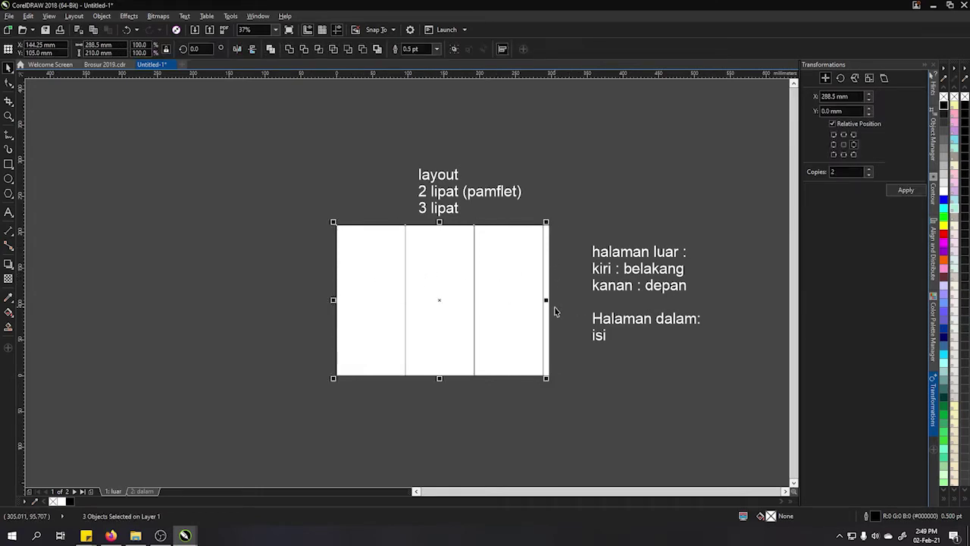
scroll(554, 310, up, 2)
drag(531, 296, 546, 294)
click(570, 252)
scroll(570, 252, down, 4)
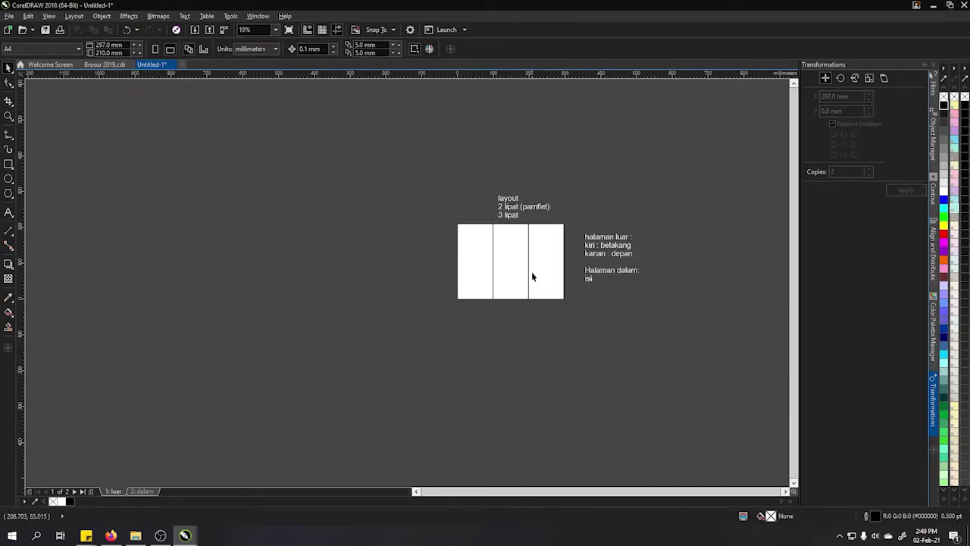
click(533, 275)
scroll(638, 342, up, 2)
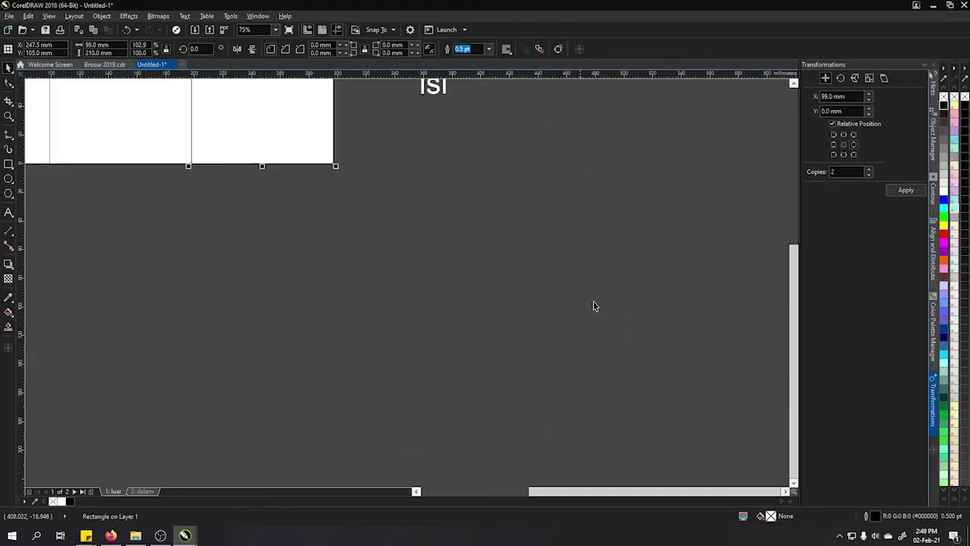
Place a copy of the "halaman luar" note on the middle panel and reword it as "luar".
click(362, 121)
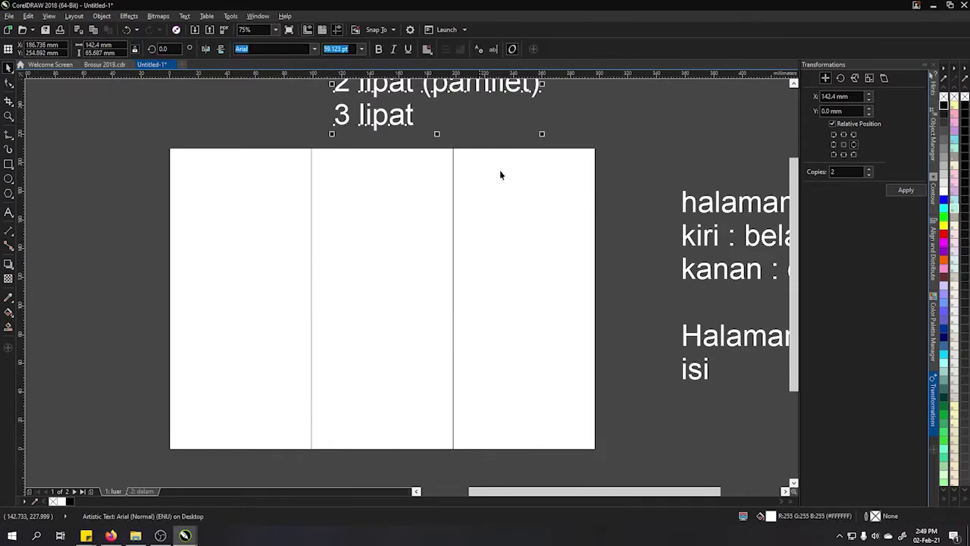
scroll(544, 201, down, 1)
click(650, 201)
drag(649, 201, 461, 218)
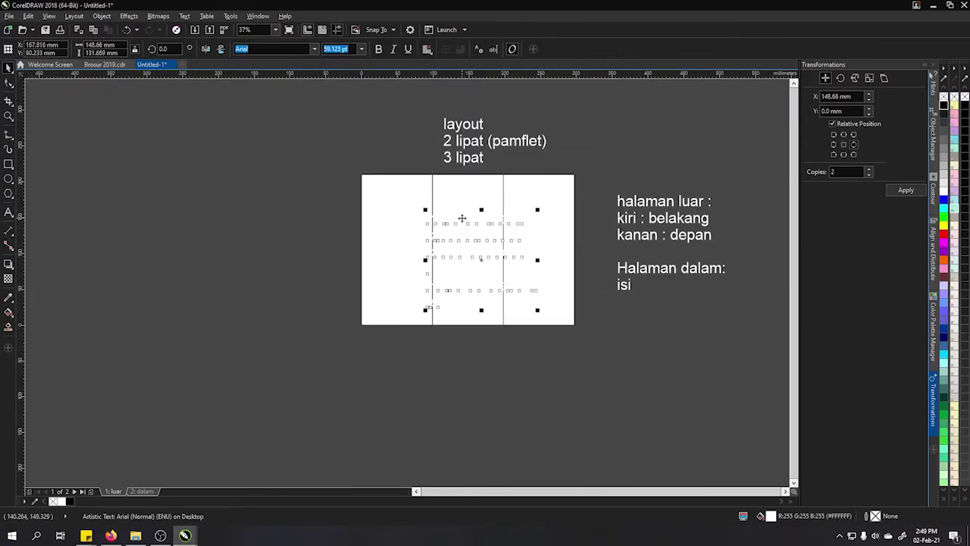
double_click(462, 219)
key(ctrl+a)
text(is)
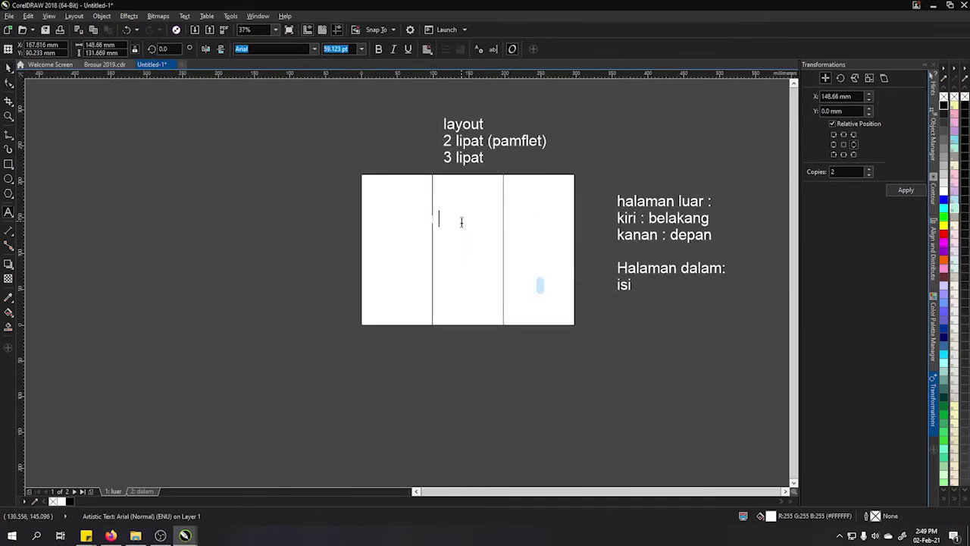
Color the "luar" label black and center it horizontally in the middle panel.
click(8, 67)
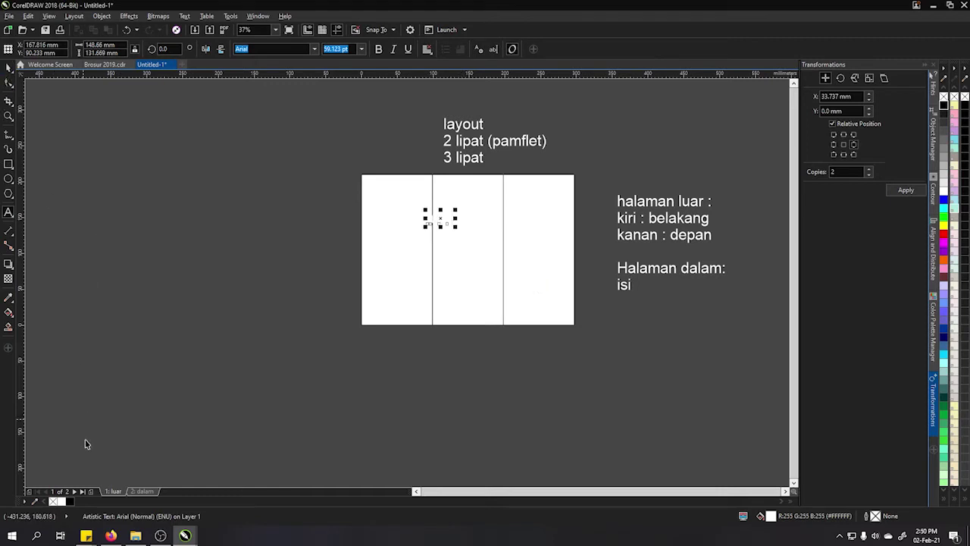
click(70, 502)
drag(437, 225, 461, 246)
click(289, 381)
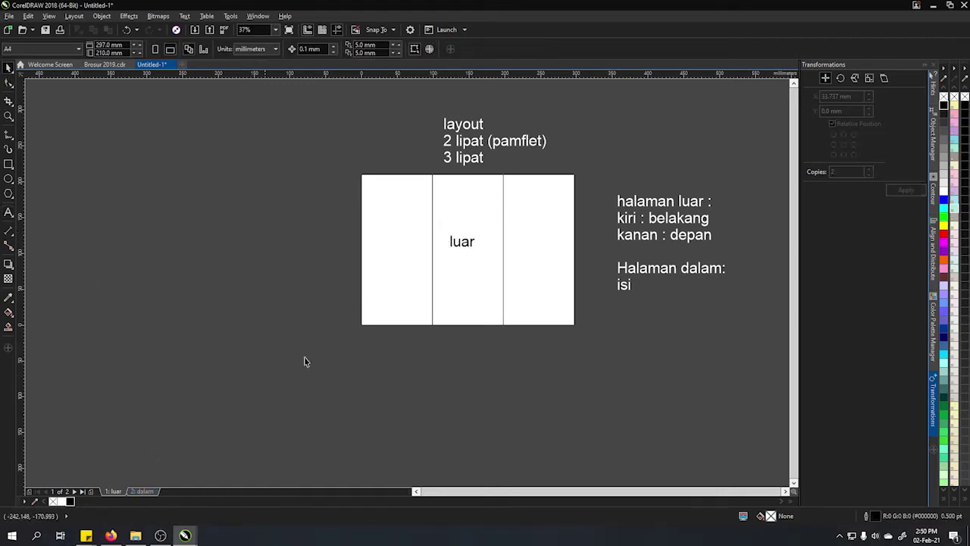
Place a copy of the three panels and the "luar" label on the desktop area left of the page.
click(408, 277)
shift+click(470, 248)
shift+click(479, 264)
shift+click(553, 260)
drag(553, 260, 326, 347)
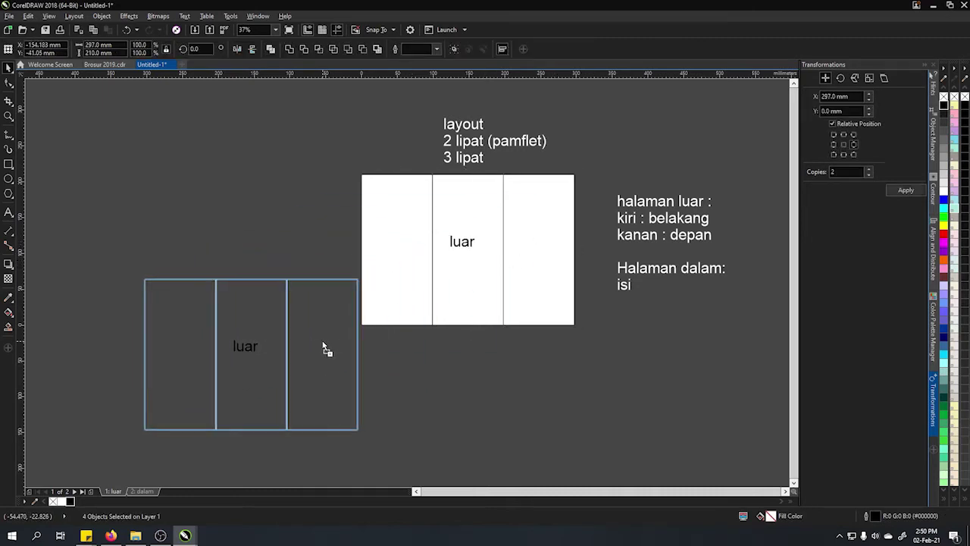
On the "dalam" page, move the copied panels and label from the desktop area onto the page, aligned with its edges.
click(143, 491)
drag(136, 255, 386, 428)
drag(341, 397, 550, 290)
click(511, 346)
Reword the copied "luar" label as "dalam" on the inner page, and return to the "luar" page.
click(471, 244)
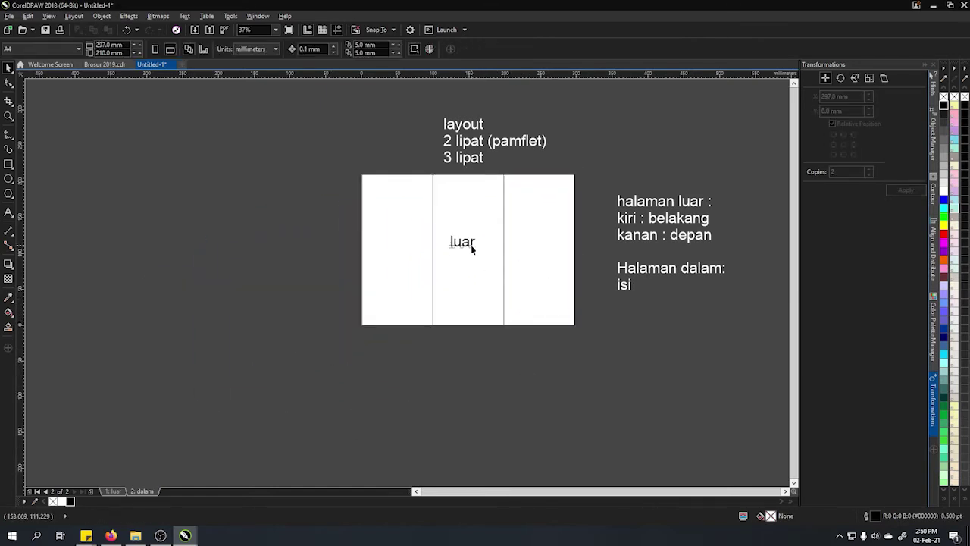
double_click(471, 245)
double_click(471, 245)
text(dala)
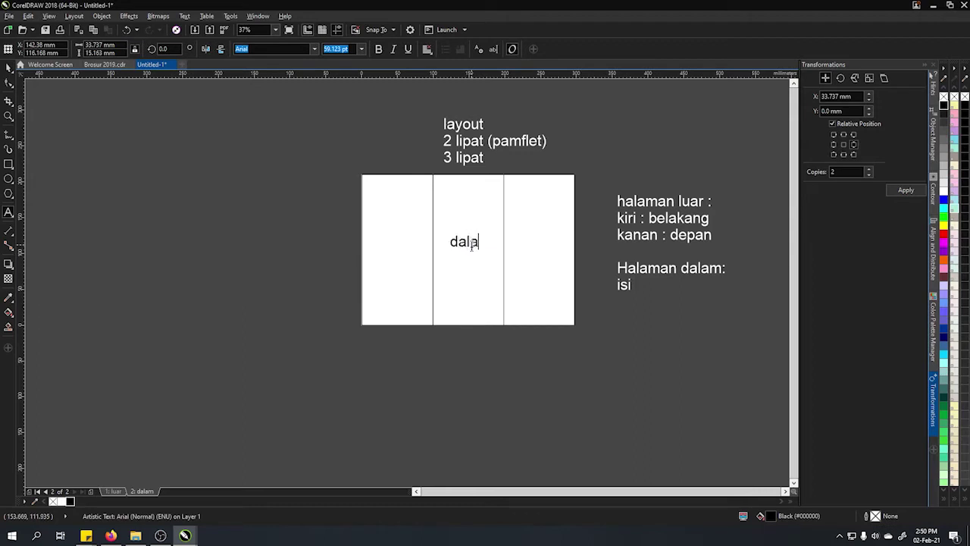
text(m)
click(8, 67)
click(472, 302)
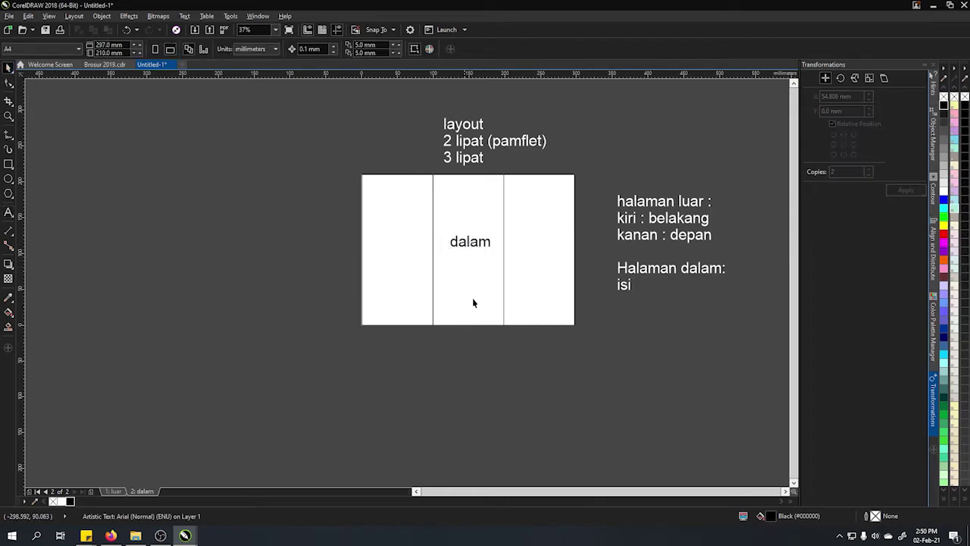
click(572, 354)
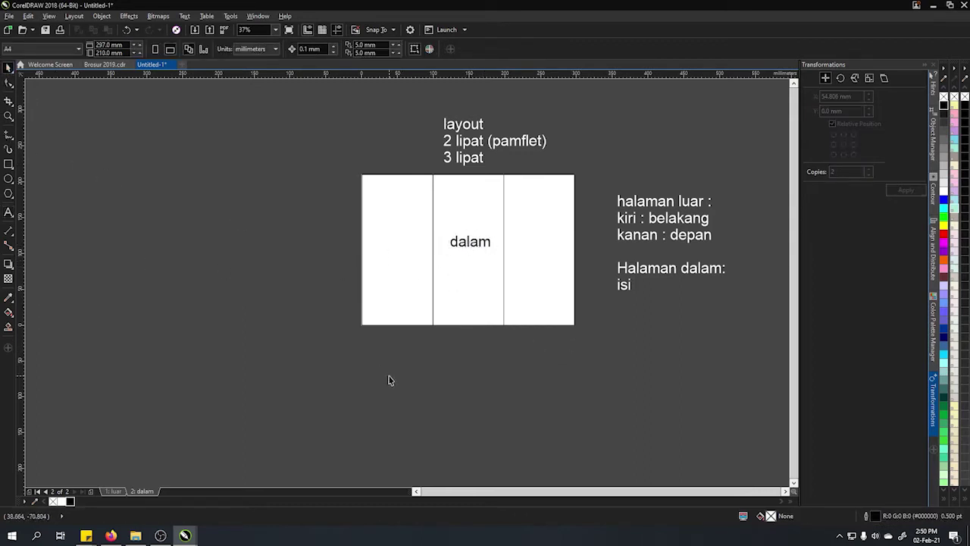
click(113, 492)
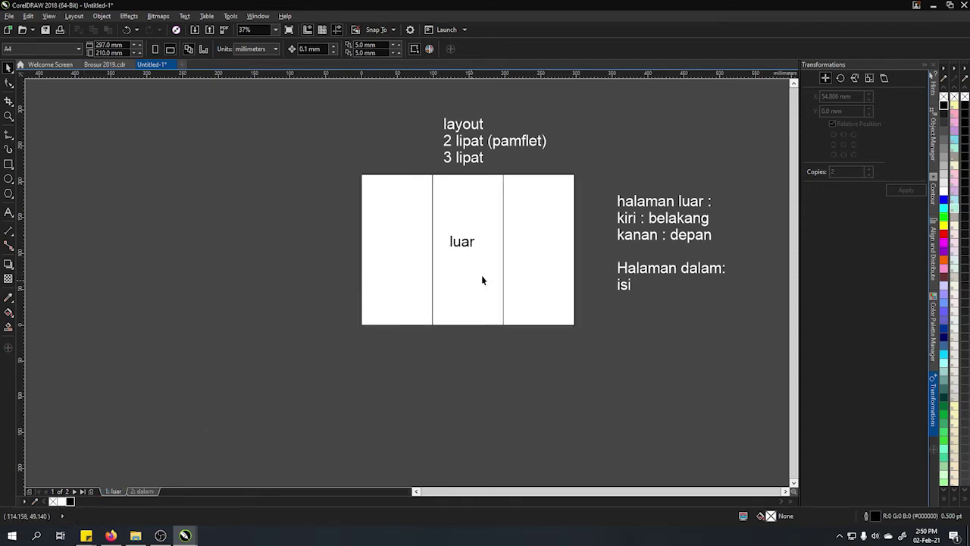
Copy the "luar" label into the upper part of the right panel, reword it as "sampul", and fit it inside the panel.
click(568, 206)
click(462, 243)
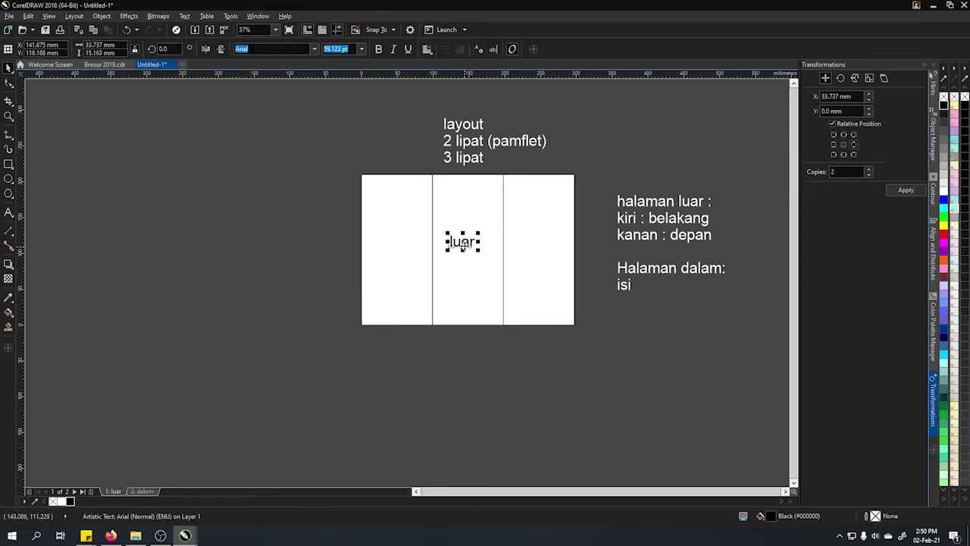
drag(462, 242, 552, 203)
double_click(548, 195)
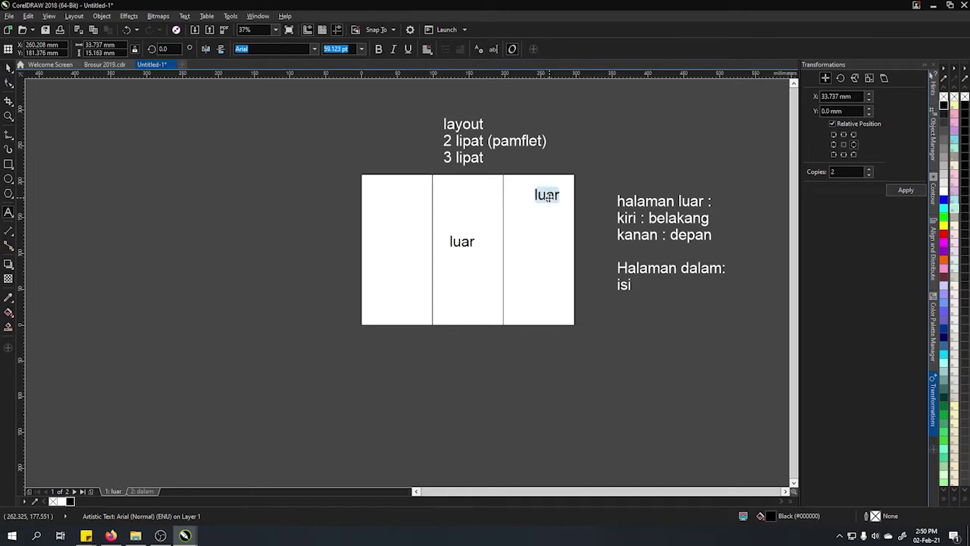
text(sampul)
click(8, 66)
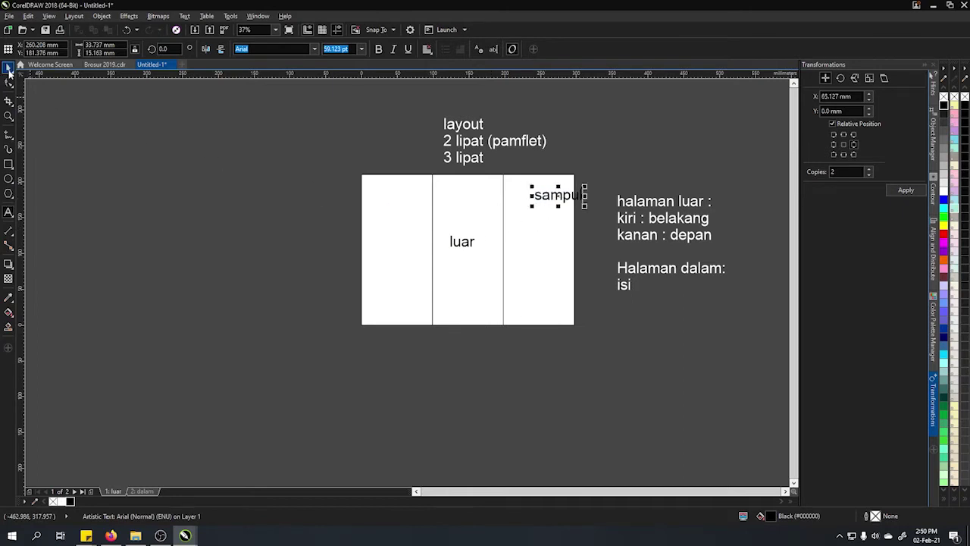
click(544, 199)
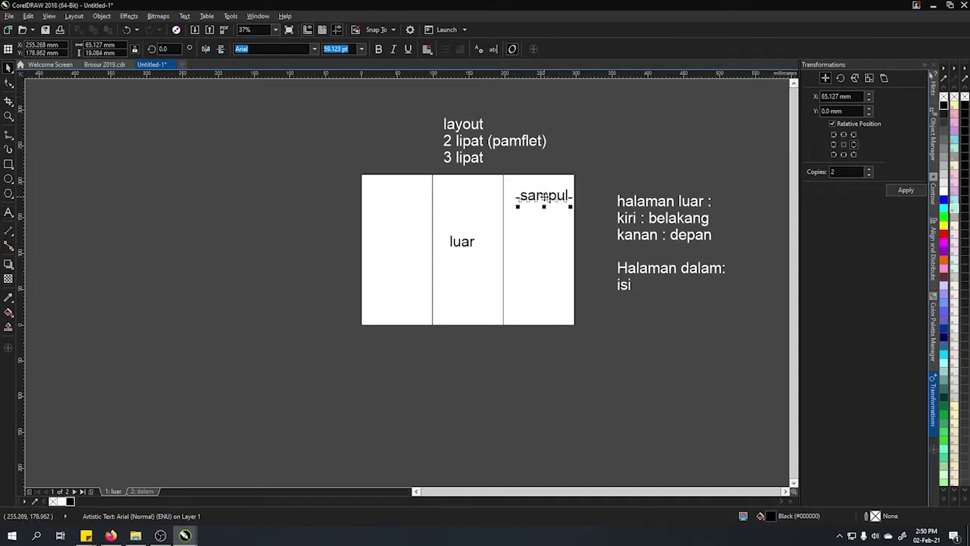
Copy the "sampul" label to the middle panel above "luar" and reword it as "halaman belakang" on two lines.
drag(544, 198, 470, 199)
double_click(470, 200)
text(h)
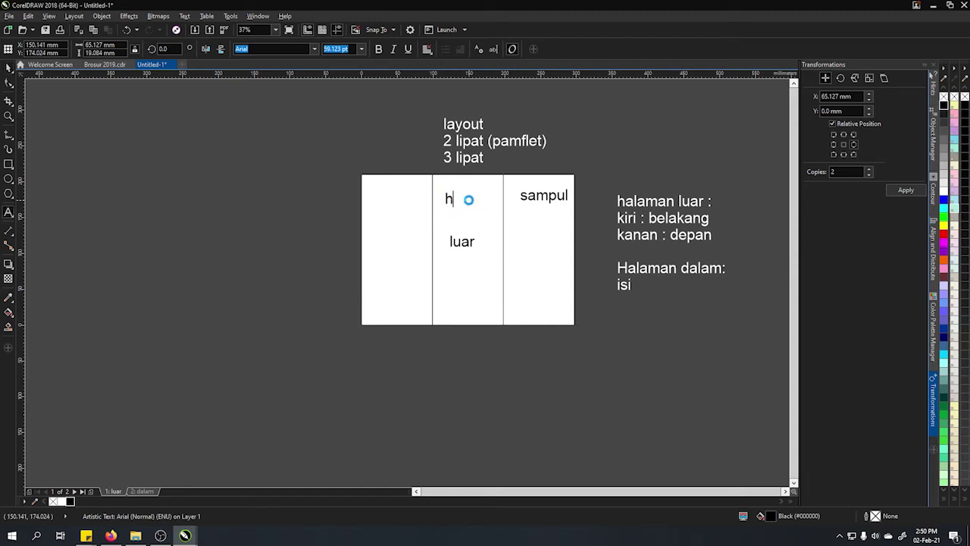
text(alaman)
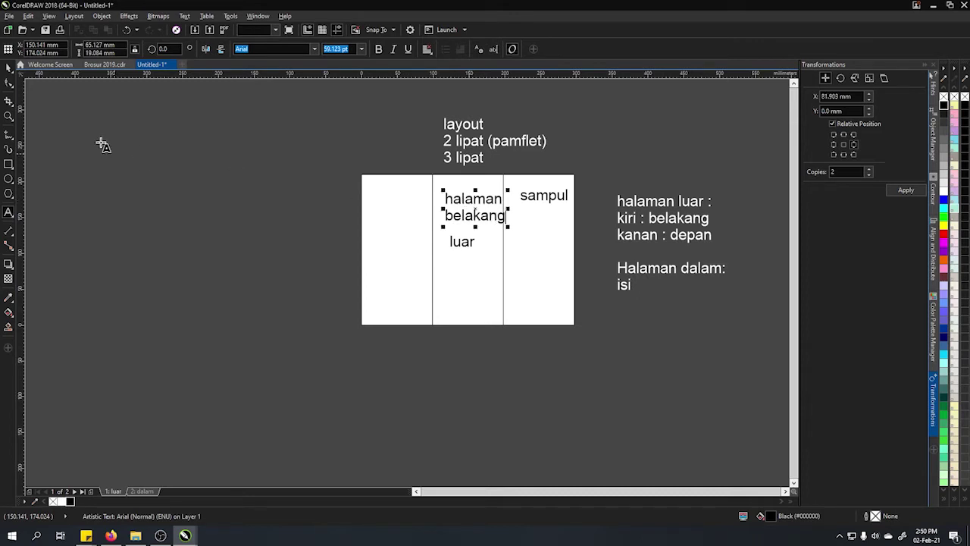
click(8, 67)
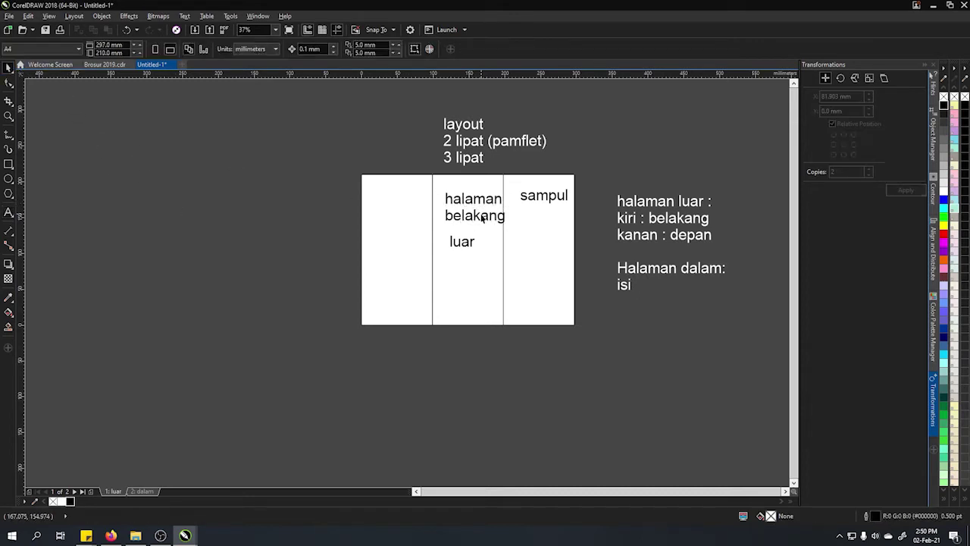
Copy the "halaman belakang" label to the left panel, reword it as "info tambahan" on two lines, and place it inside the panel.
drag(458, 221, 370, 219)
right_click(370, 218)
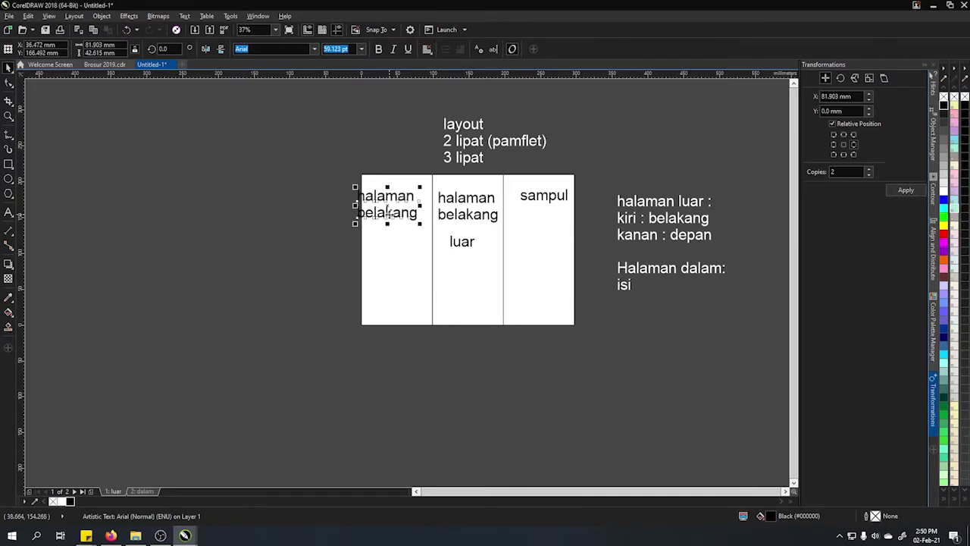
double_click(388, 215)
text(in)
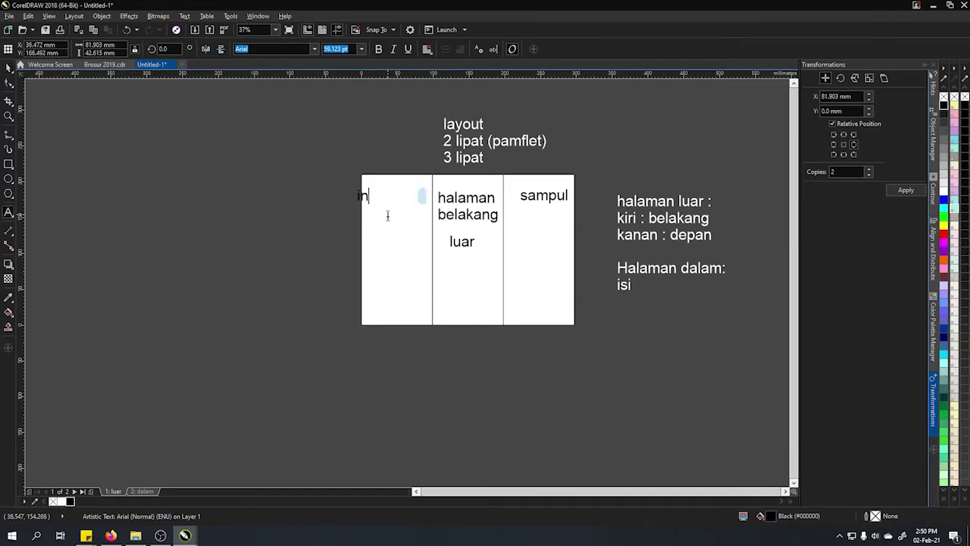
text(fo tambahan)
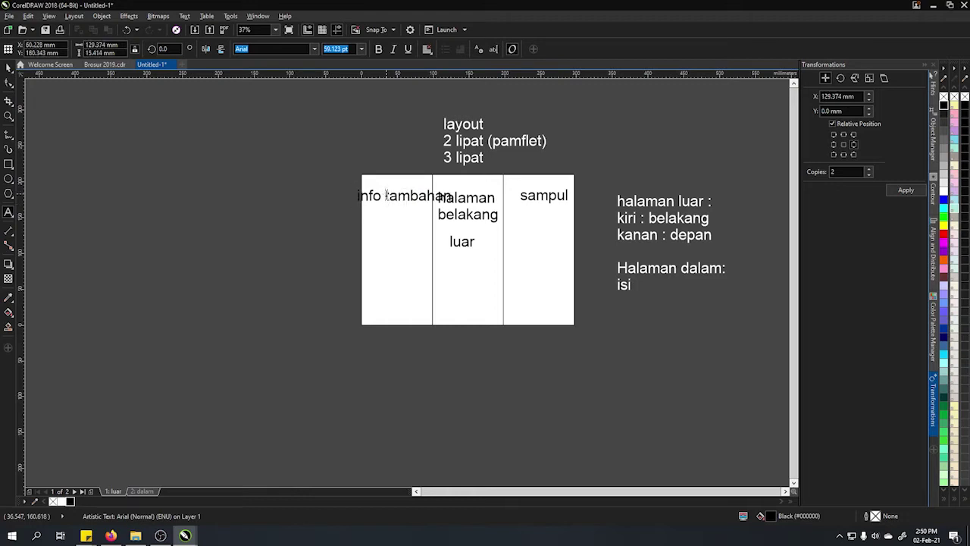
click(386, 194)
key(Return)
key(ctrl+space)
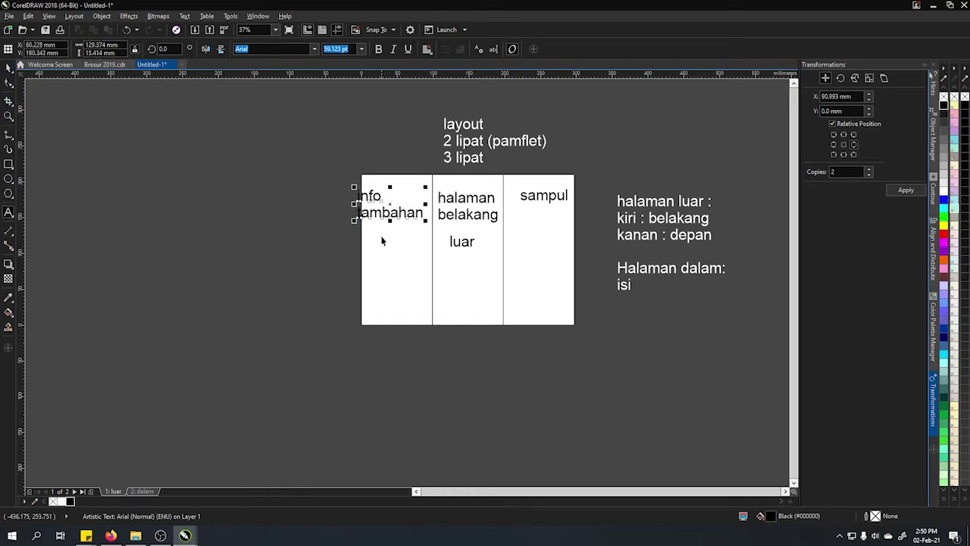
drag(400, 220, 407, 254)
click(387, 346)
Examine the order and arrangement of the three content panels on the "dalam" page.
click(143, 491)
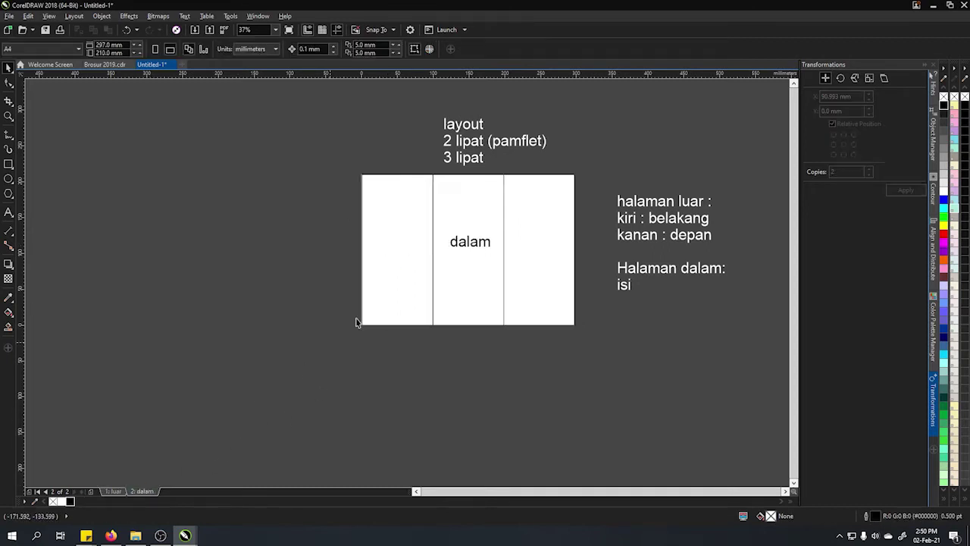
click(393, 201)
click(485, 201)
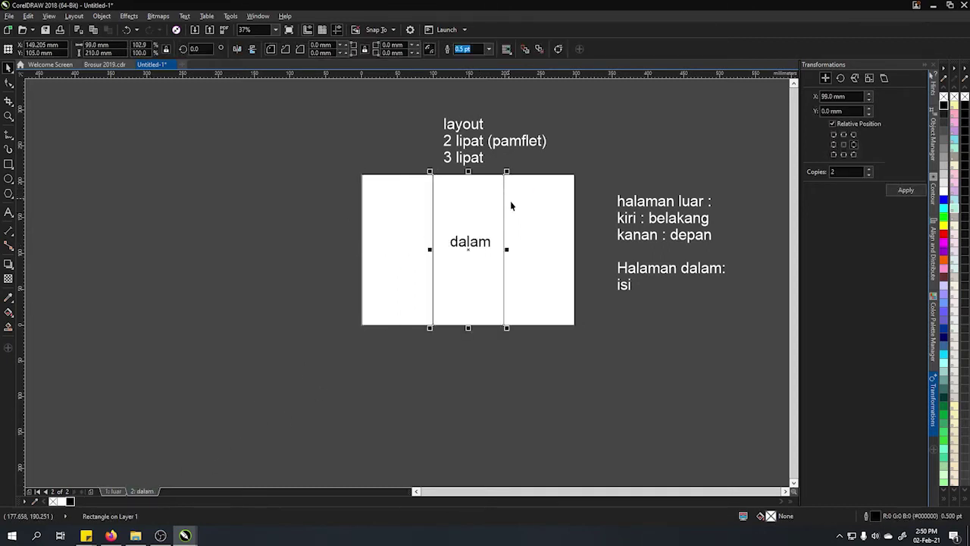
click(543, 223)
click(436, 217)
click(424, 219)
click(541, 216)
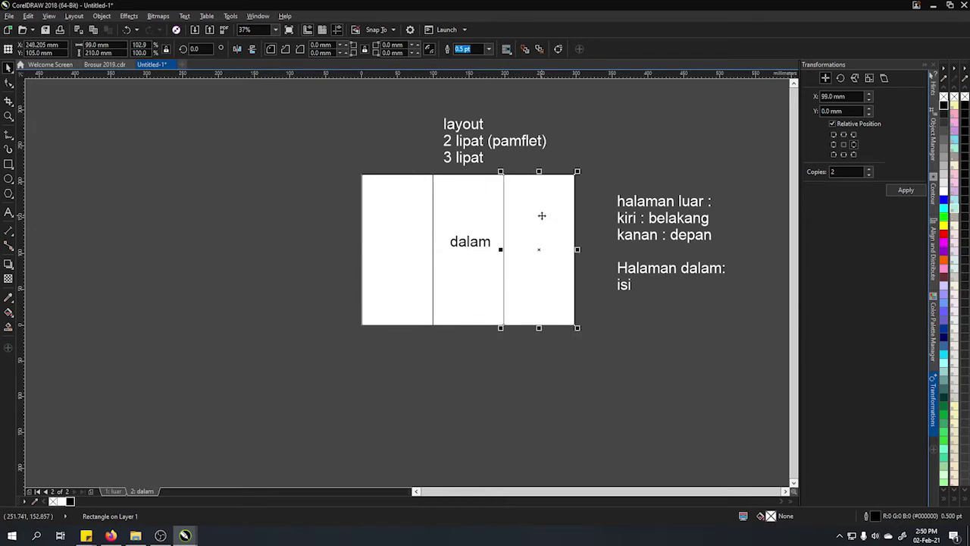
click(581, 416)
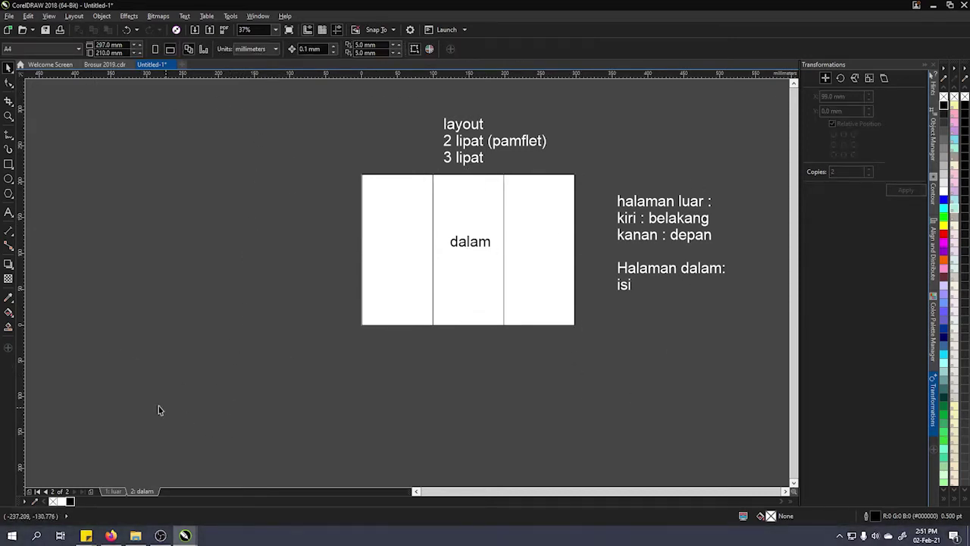
click(395, 197)
click(470, 201)
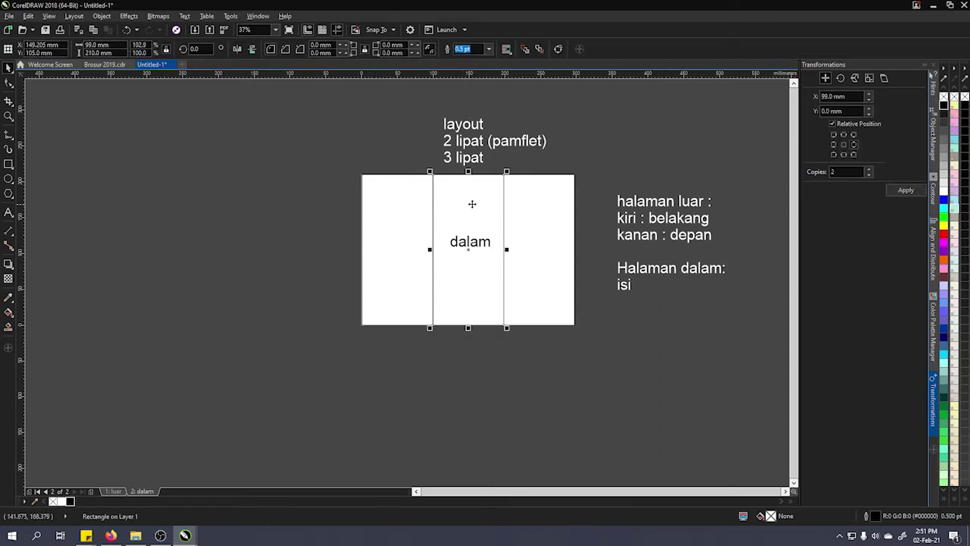
click(572, 215)
click(578, 241)
click(485, 224)
click(420, 221)
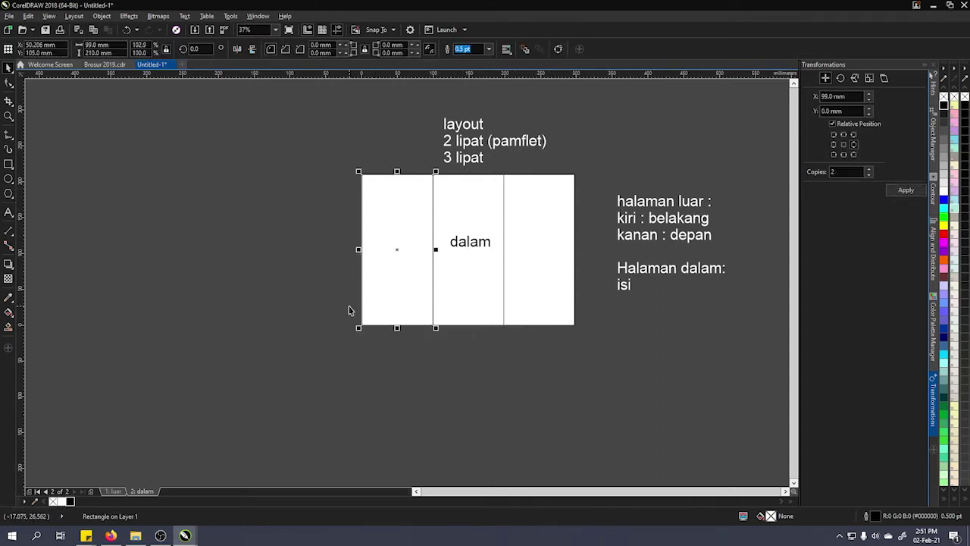
Review the three labelled panels on the "luar" page against the "dalam" page.
click(123, 490)
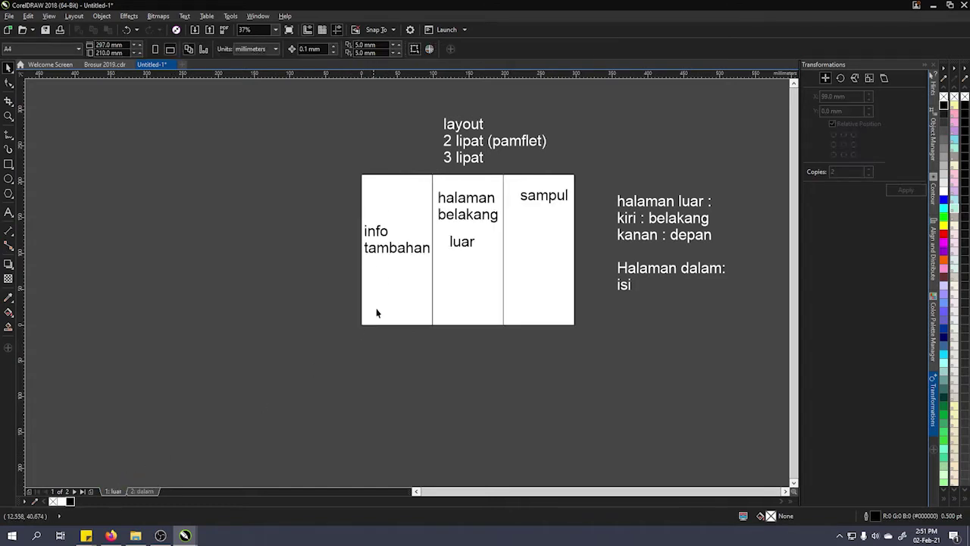
click(385, 268)
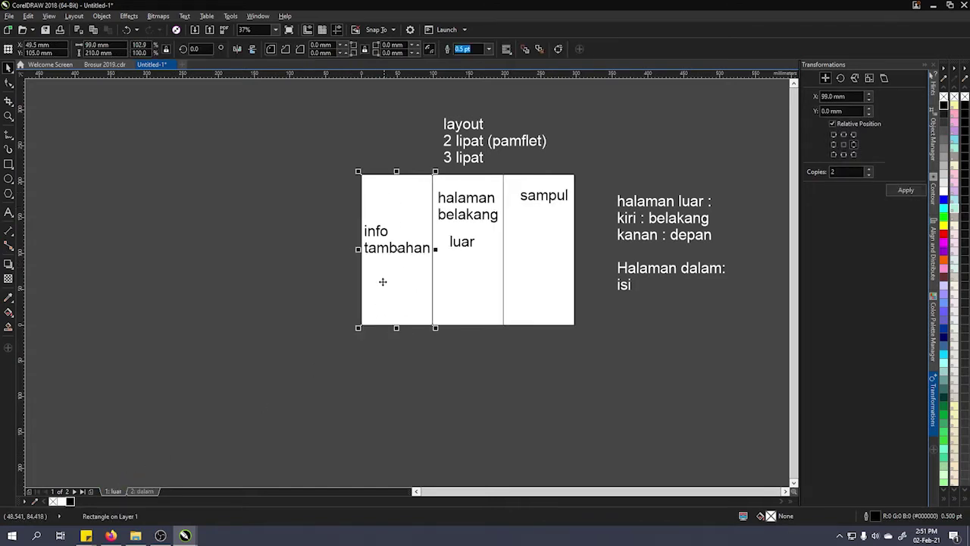
click(143, 491)
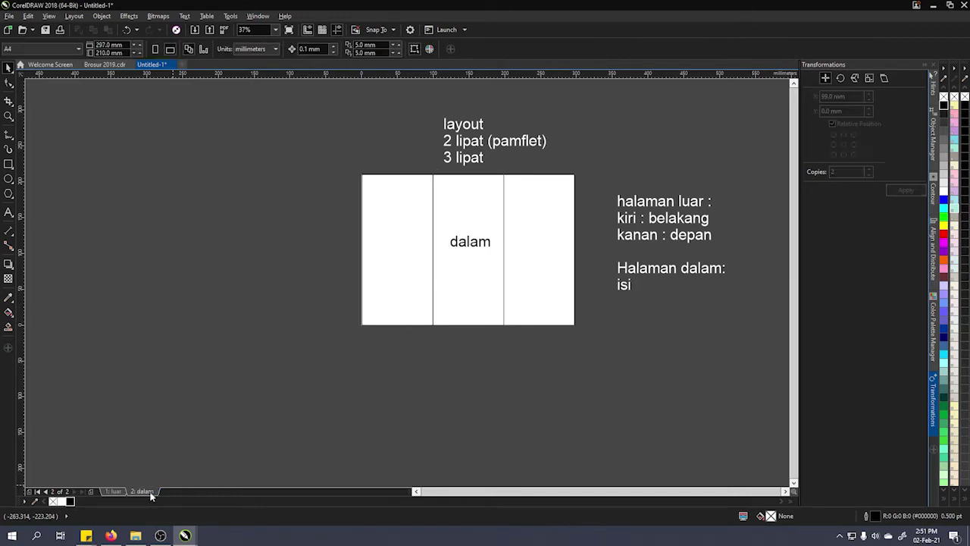
click(114, 491)
click(493, 275)
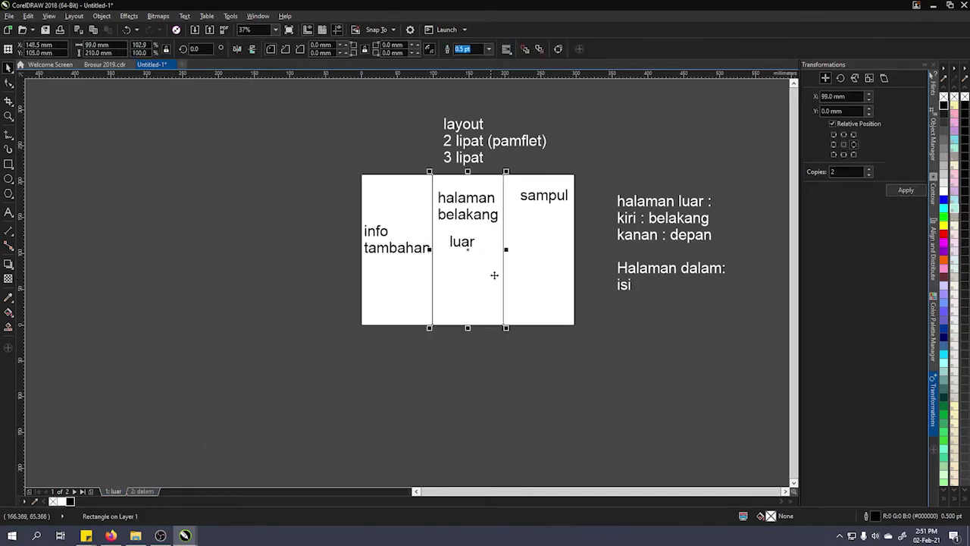
click(579, 297)
click(526, 294)
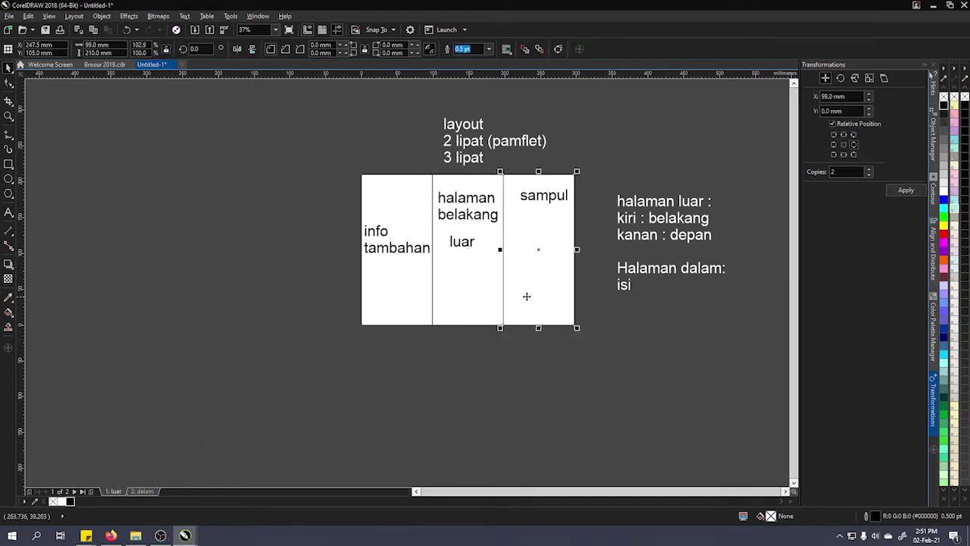
click(495, 292)
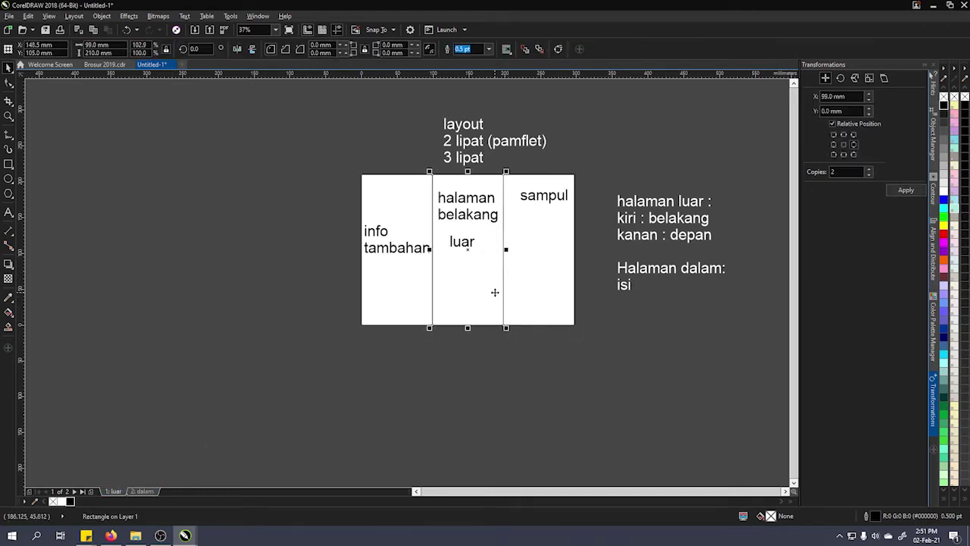
Compare the finished outer page in Brosur 2019.cdr with the labelled three-panel layout in Untitled-1.
click(102, 67)
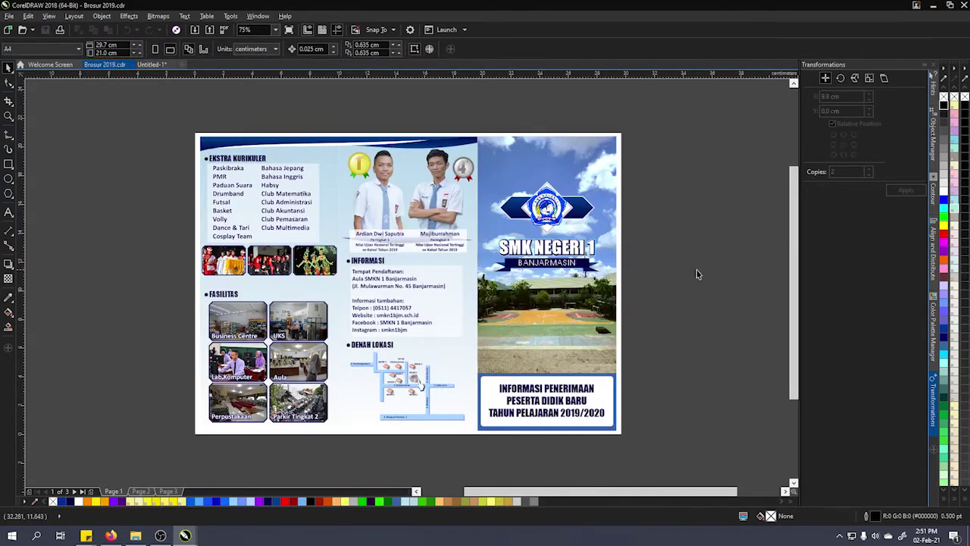
click(145, 66)
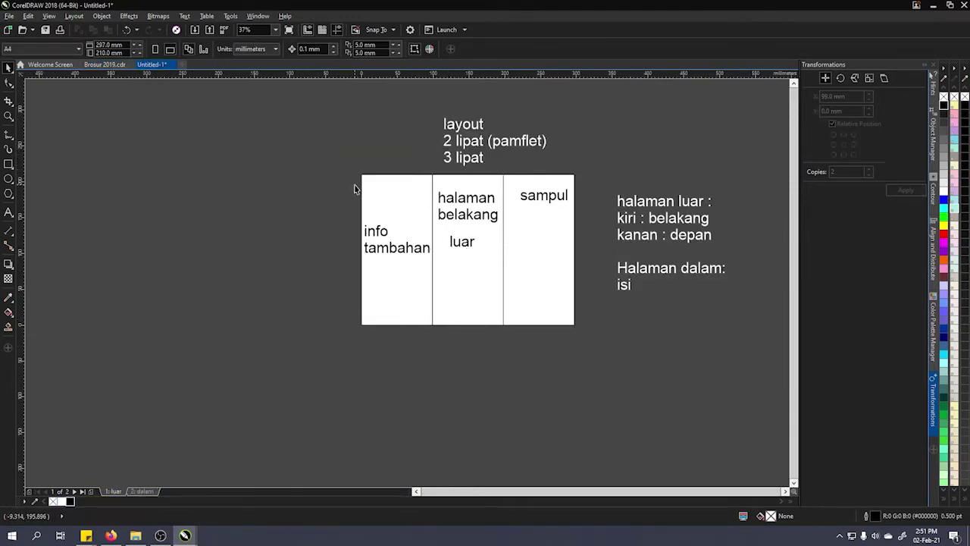
drag(350, 167, 596, 353)
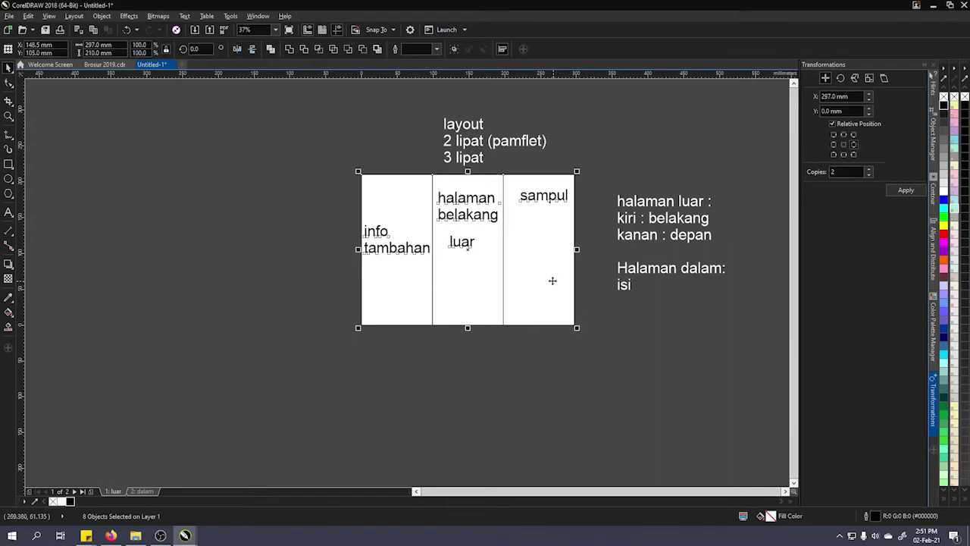
Look through all three pages of Brosur 2019.cdr and return to Page 1.
click(115, 66)
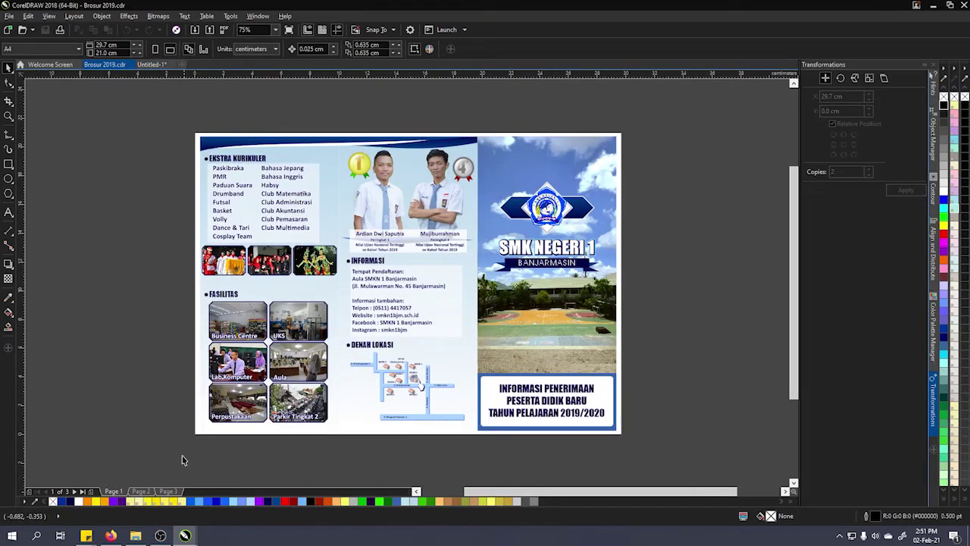
click(140, 491)
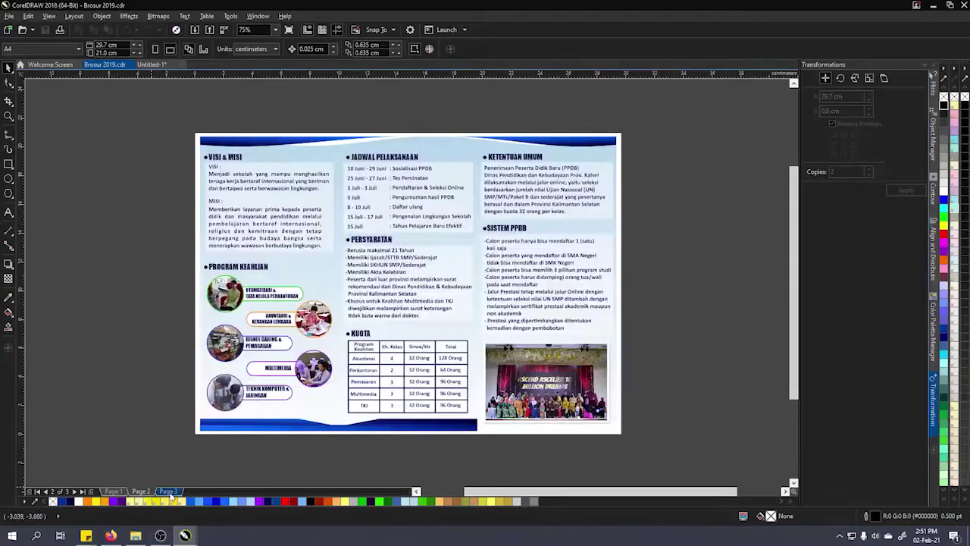
click(168, 491)
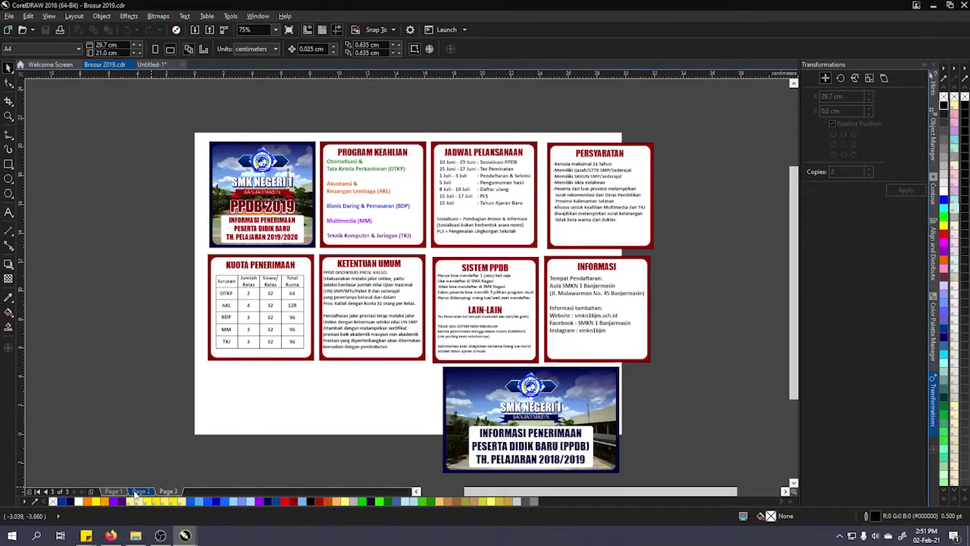
click(113, 491)
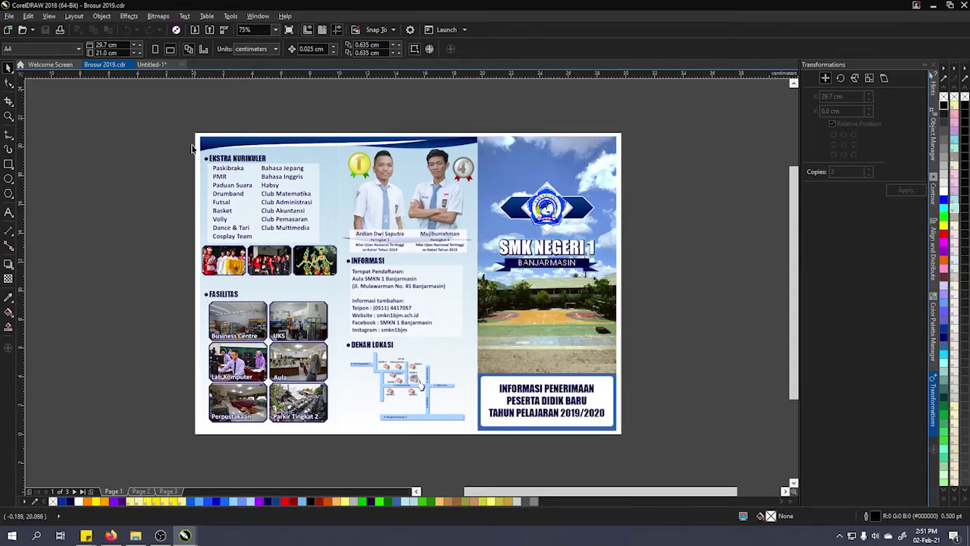
Inspect the page margin at the upper-left corner of Page 1 and the position of the "EKSTRA KURIKULER" heading.
scroll(198, 133, up, 3)
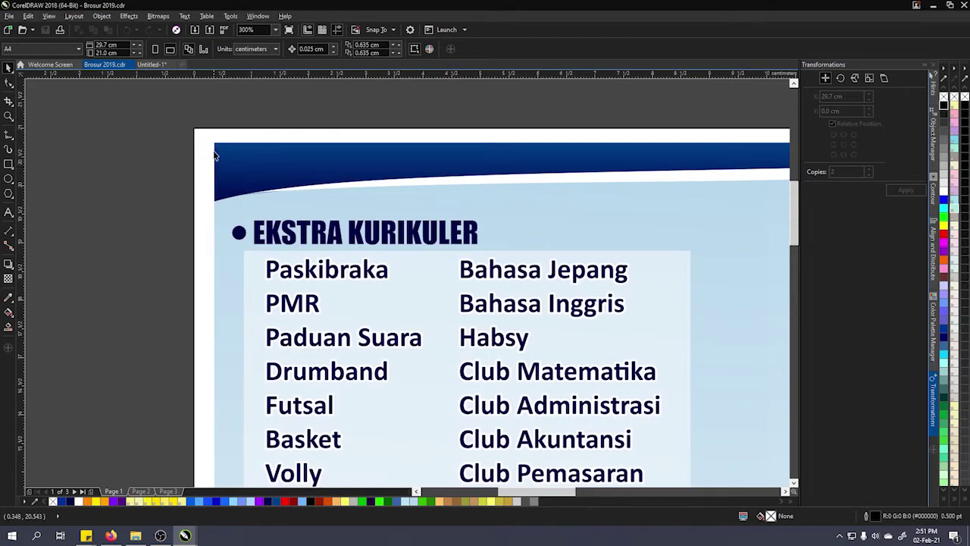
scroll(251, 144, down, 2)
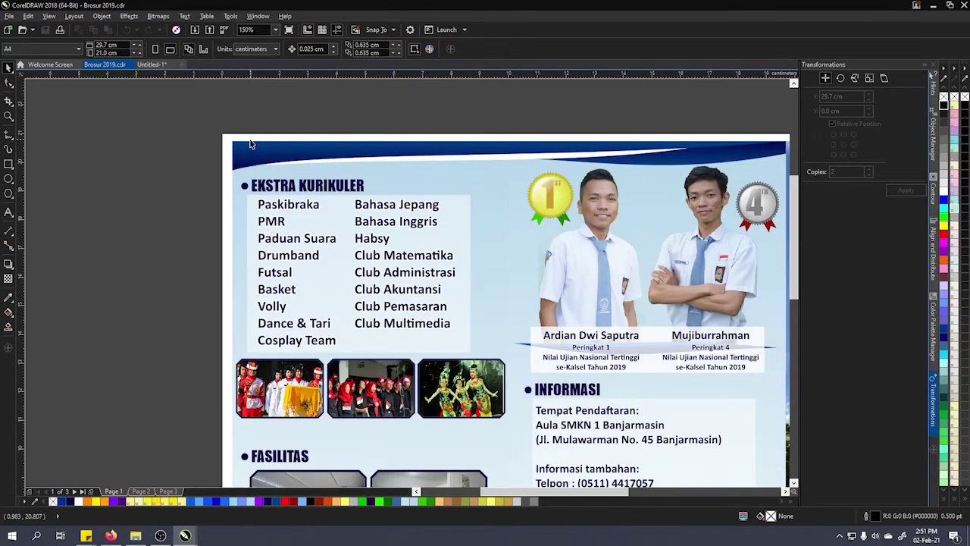
scroll(254, 145, down, 2)
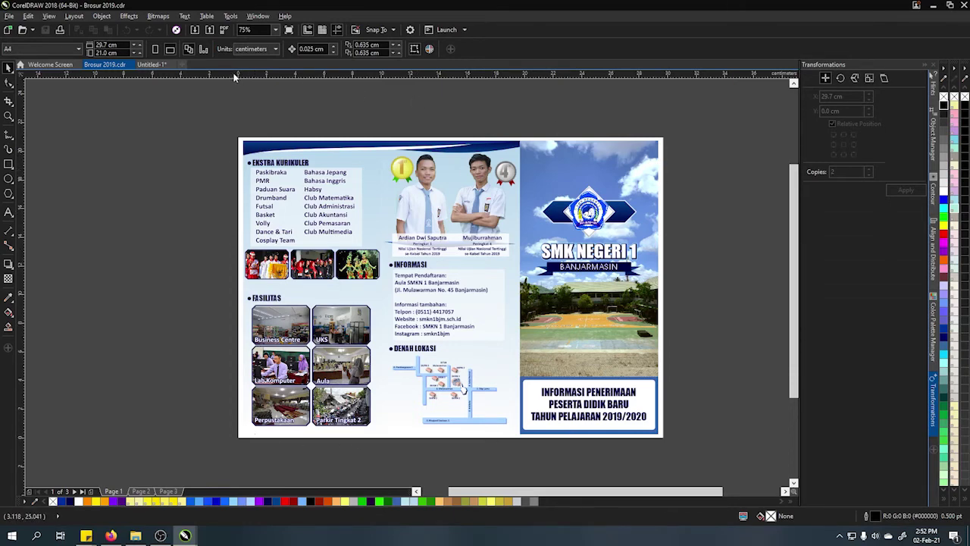
scroll(235, 167, up, 4)
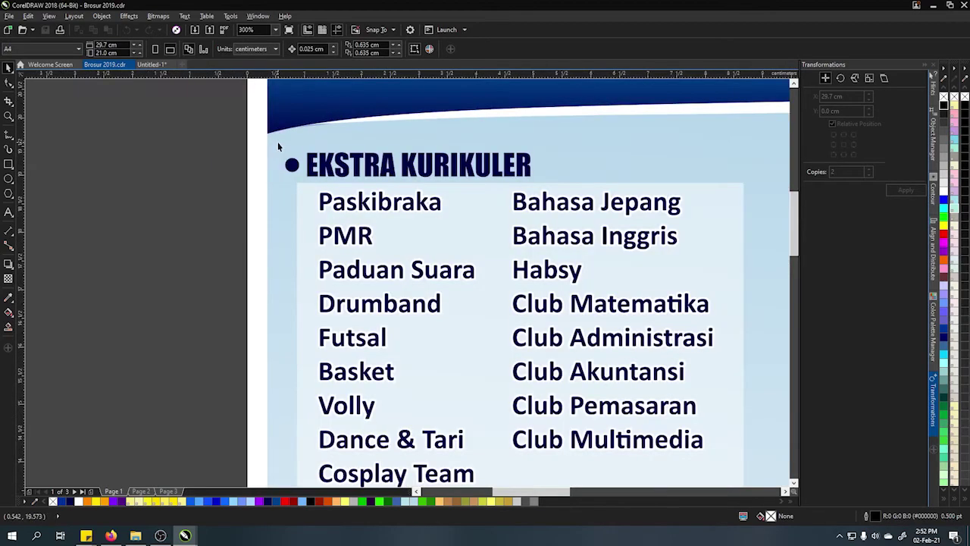
click(288, 169)
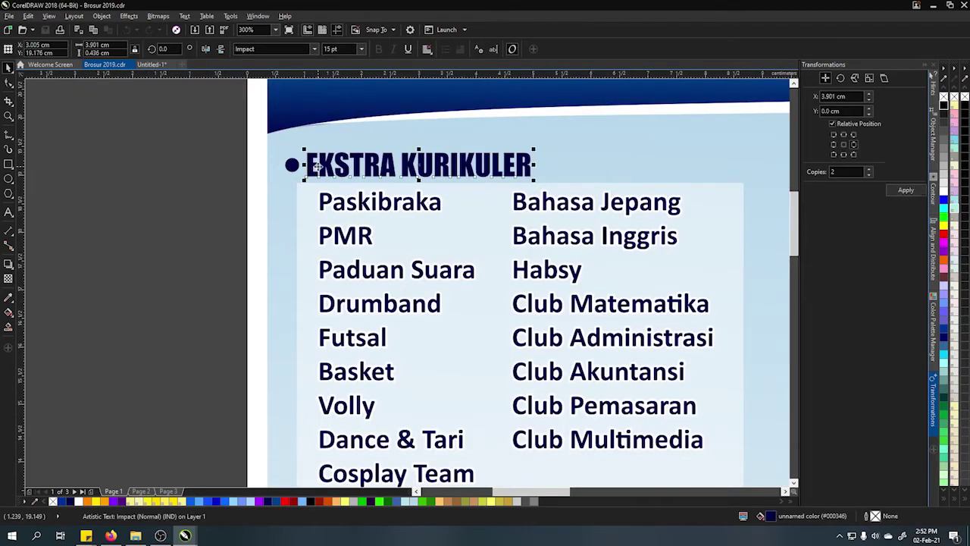
Try to move the "EKSTRA KURIKULER" heading and its bullet closer to the panel's left edge.
drag(214, 138, 578, 202)
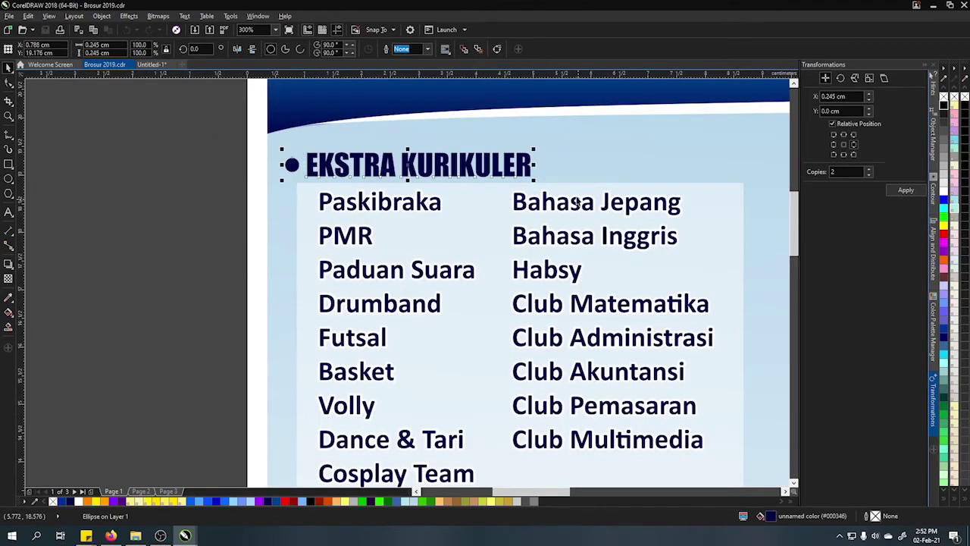
mouse_move(520, 170)
mouse_down()
mouse_move(491, 172)
mouse_move(507, 174)
mouse_up()
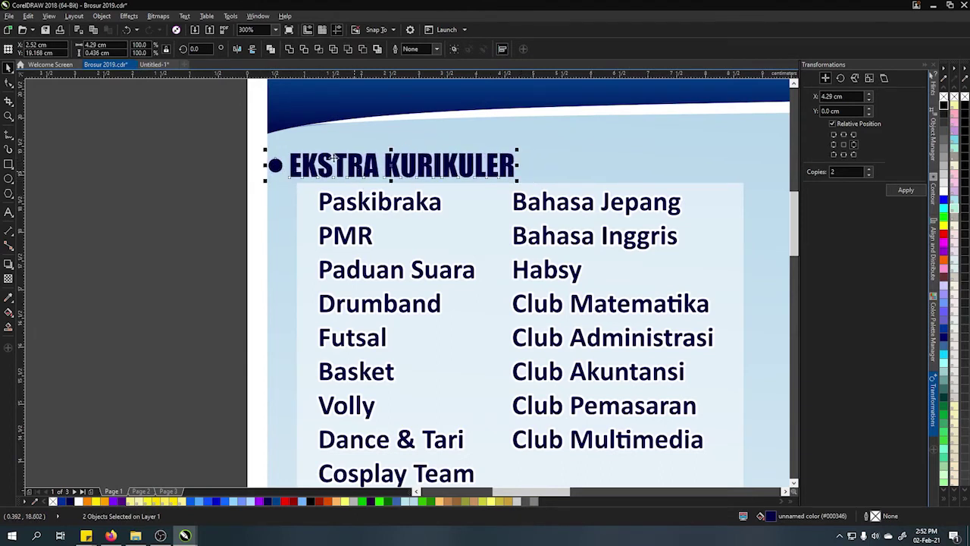
key(ctrl+z)
key(Escape)
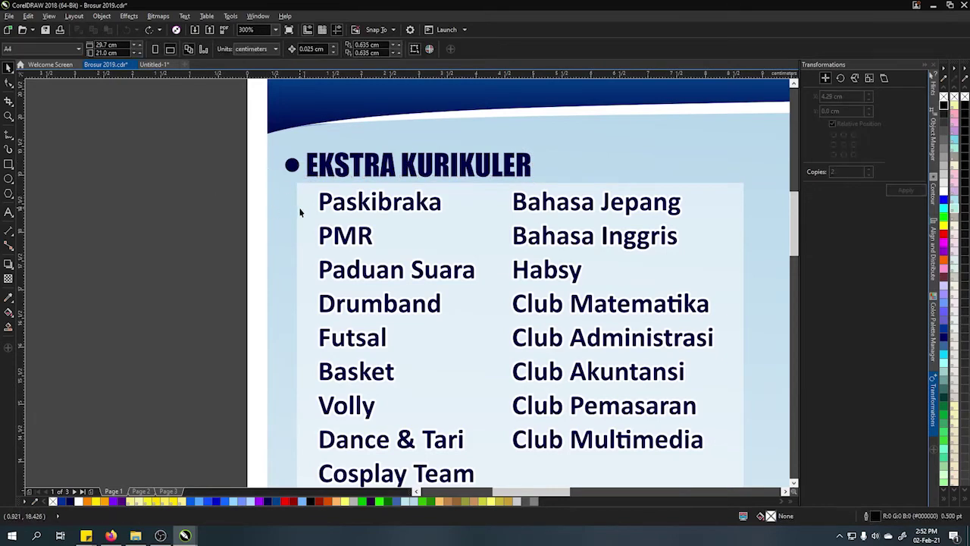
Add a white "sampul" text label above the SMK NEGERI 1 cover panel on Page 1.
scroll(271, 199, down, 3)
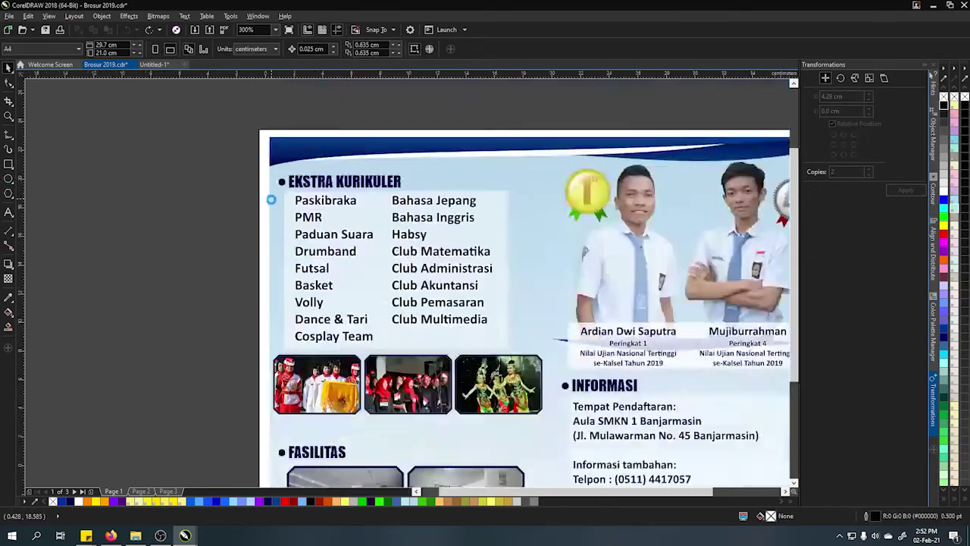
drag(372, 352, 326, 281)
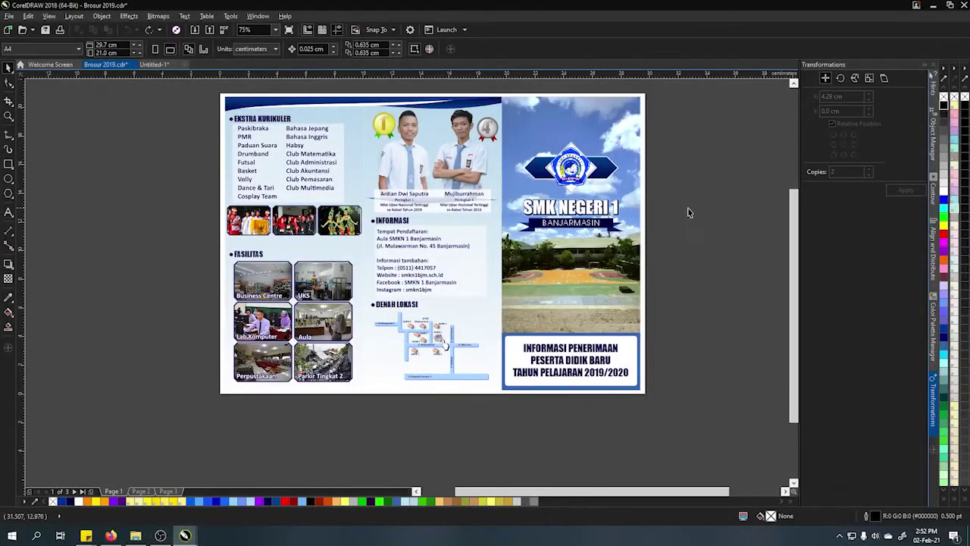
drag(589, 180, 530, 220)
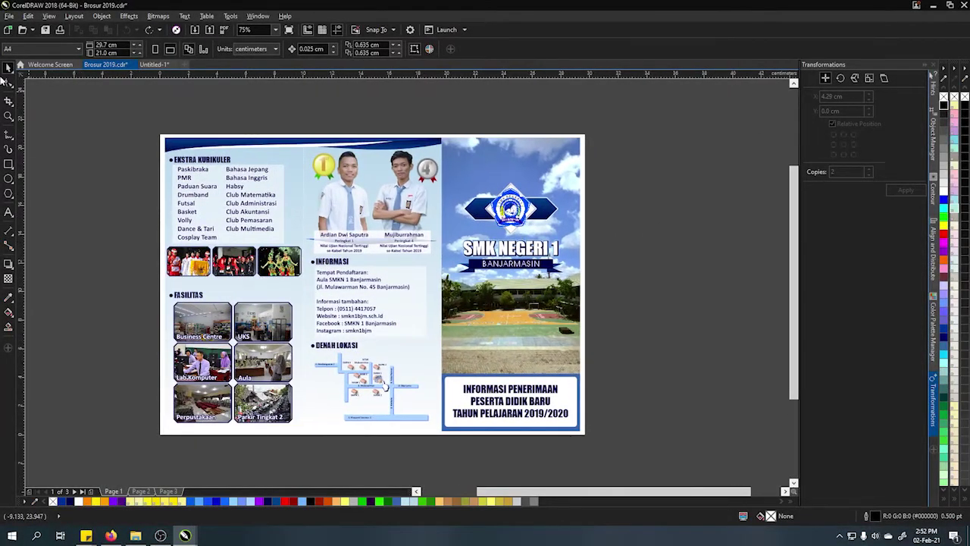
click(9, 212)
click(530, 110)
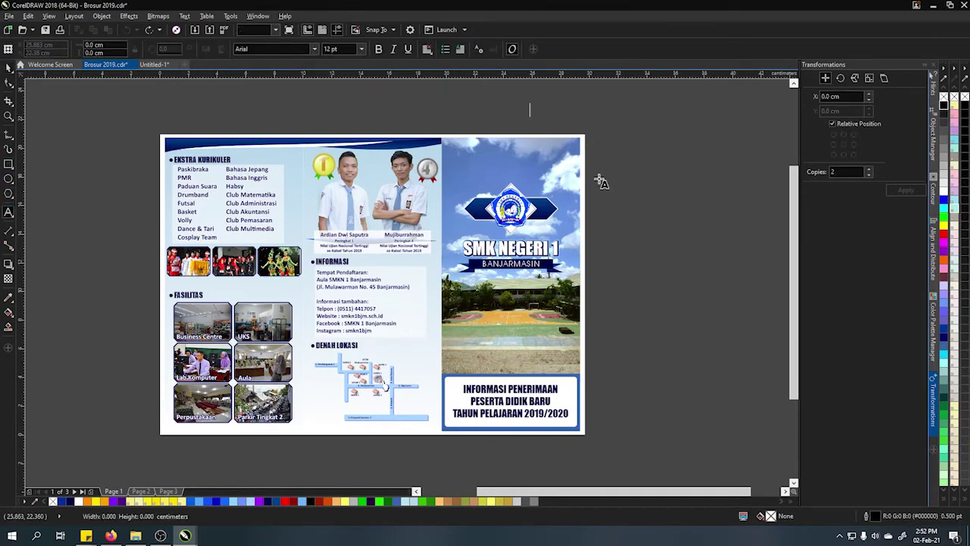
text(sampu)
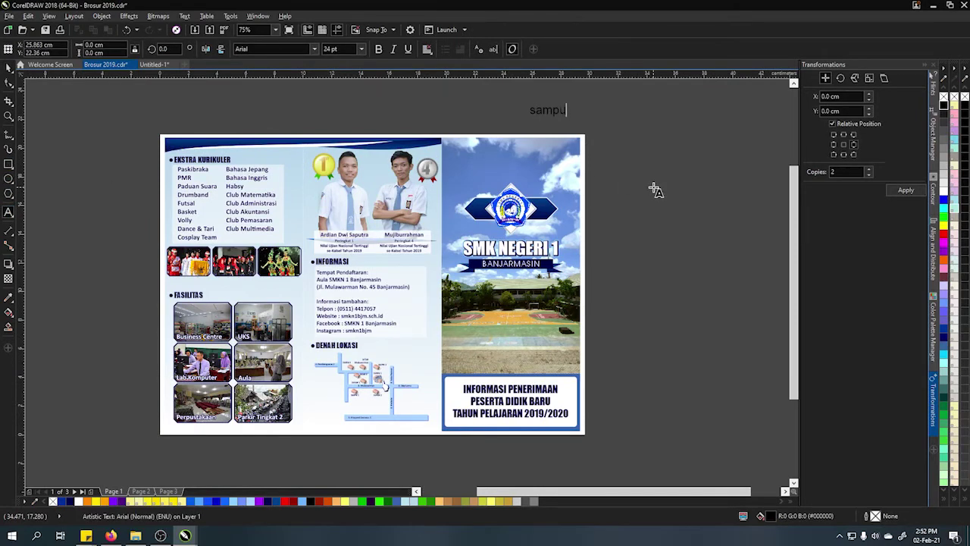
text(l)
click(8, 67)
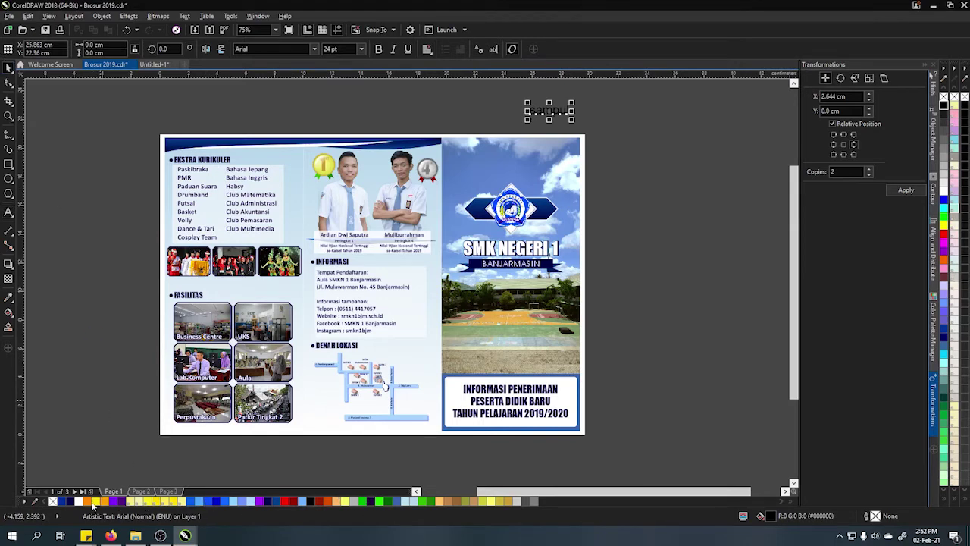
click(79, 501)
Copy the "sampul" label above the middle panel and change its text to "belakang".
drag(550, 112, 384, 118)
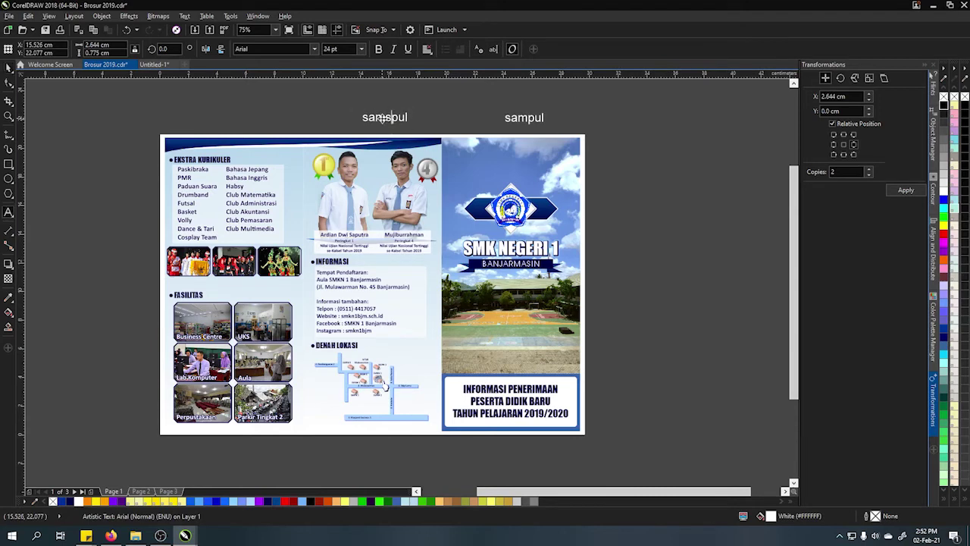
double_click(382, 118)
text(belakang)
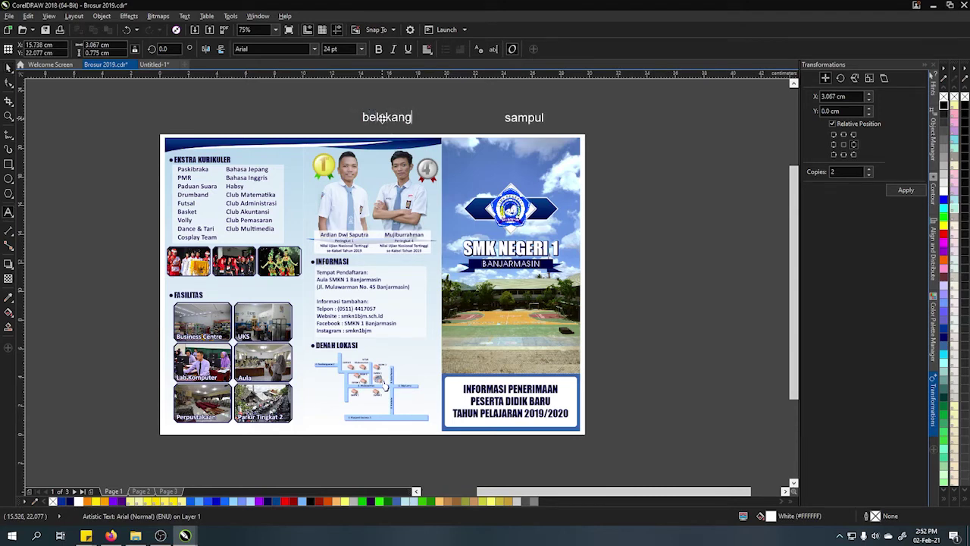
click(9, 67)
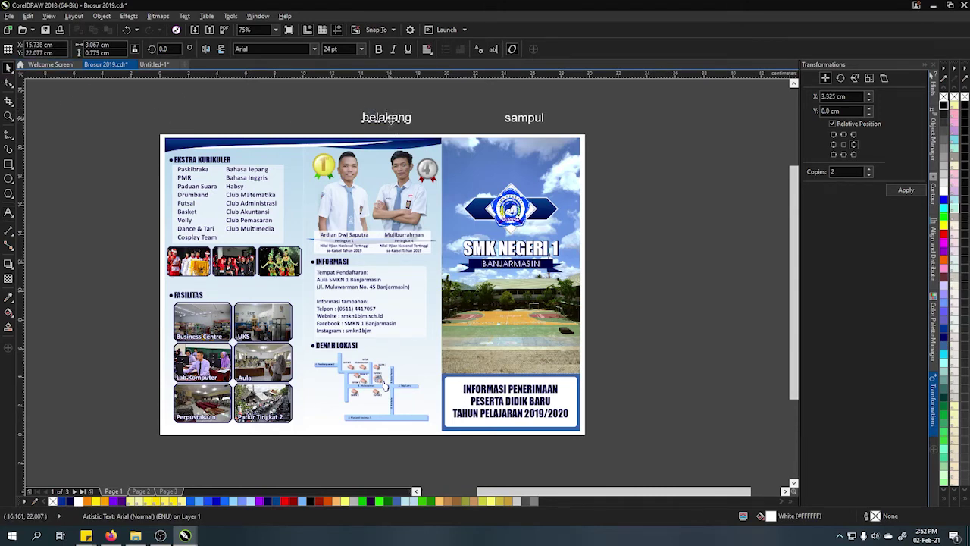
Copy the "belakang" label above the EKSTRA KURIKULER panel and change its text to "info tambahan".
drag(387, 119, 227, 125)
double_click(227, 125)
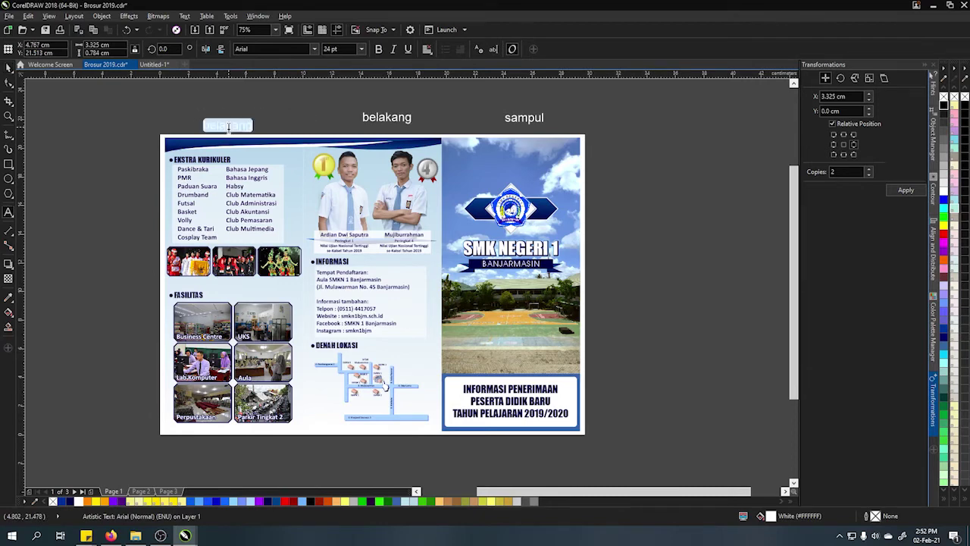
text(info)
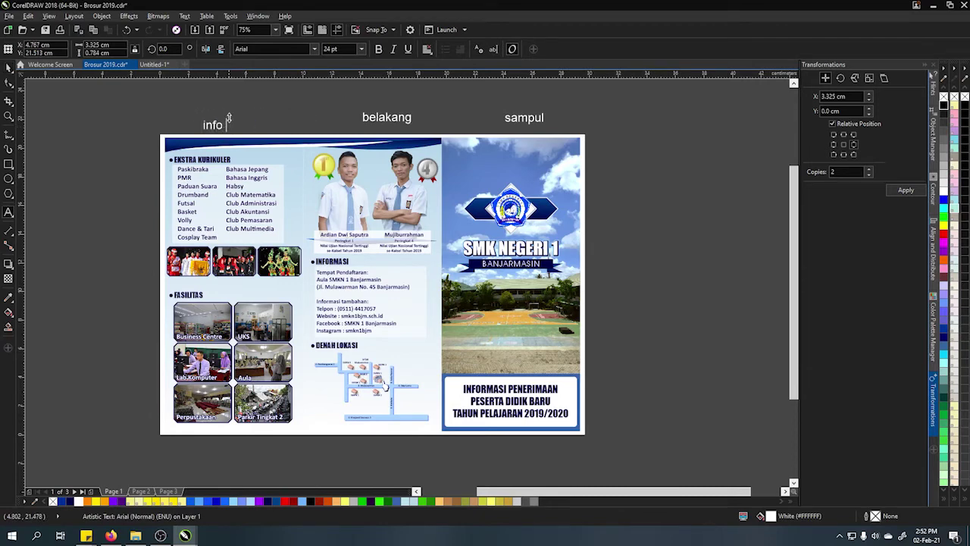
text( tambahan)
click(8, 70)
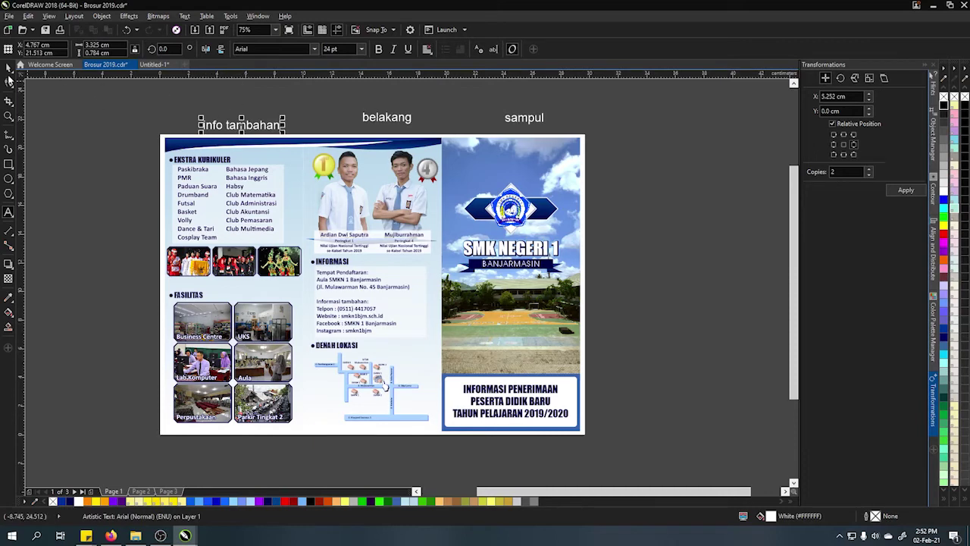
click(284, 128)
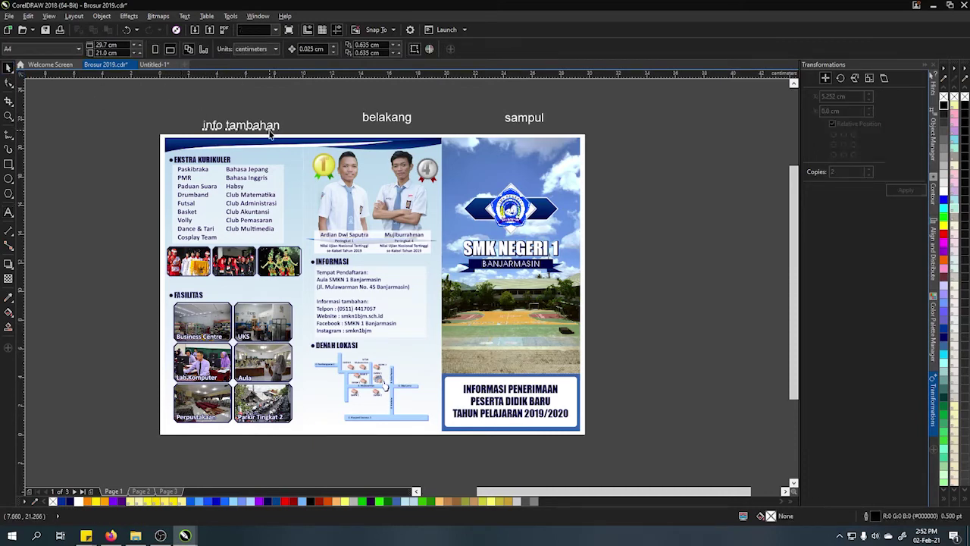
Reposition the "info tambahan", "belakang" and "sampul" labels so each sits centred just above its panel.
drag(265, 128, 256, 120)
drag(388, 118, 378, 122)
drag(528, 119, 524, 125)
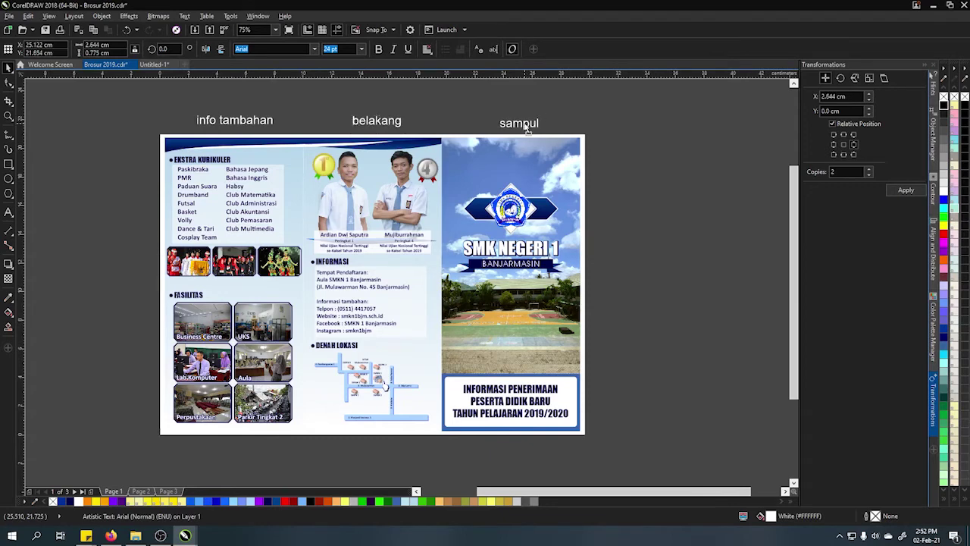
Select the contents of the cover panel on Page 1 to check its extent, and clear the selection.
click(622, 142)
drag(610, 152, 436, 450)
click(712, 200)
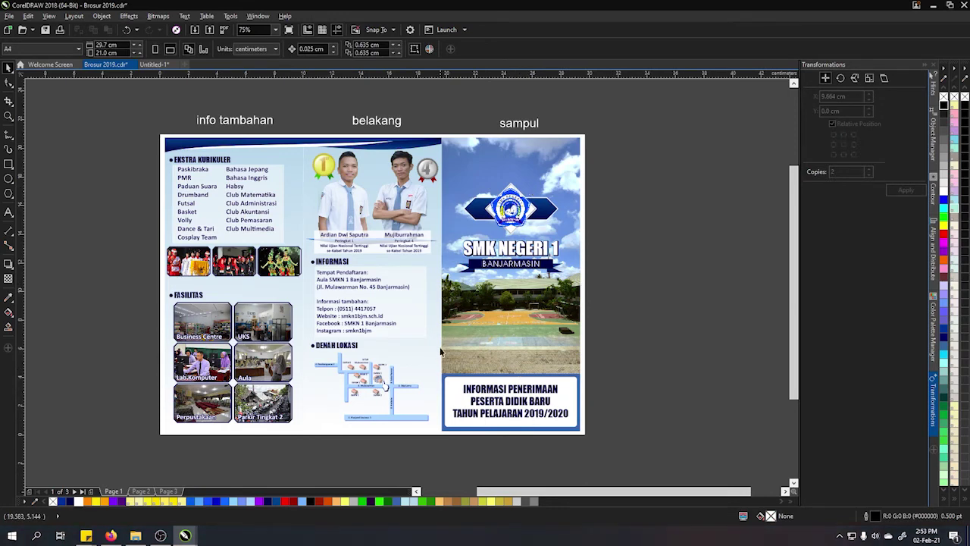
Open Page 2 and examine how its three inner panels line up with the panel labels.
click(141, 491)
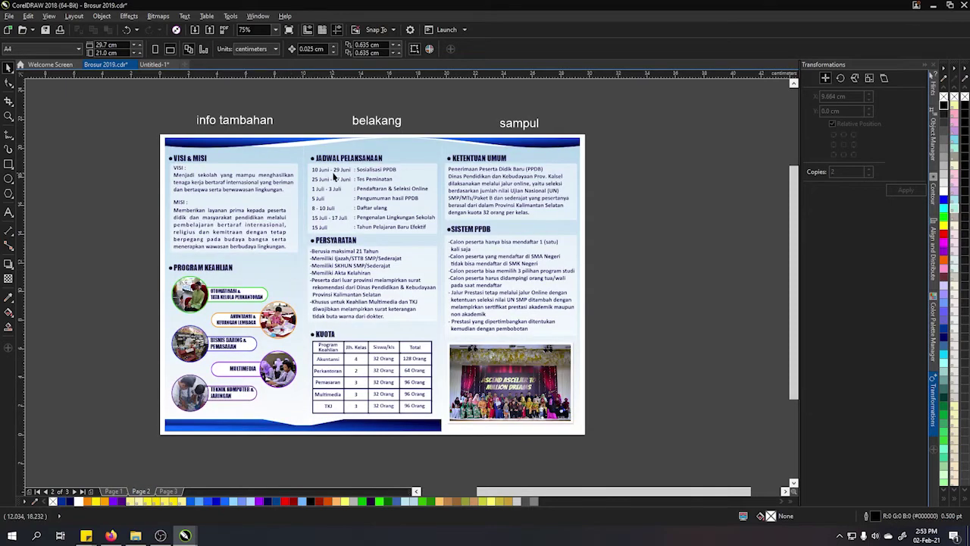
drag(300, 129, 371, 226)
drag(402, 259, 433, 289)
drag(437, 348, 470, 146)
drag(611, 148, 421, 101)
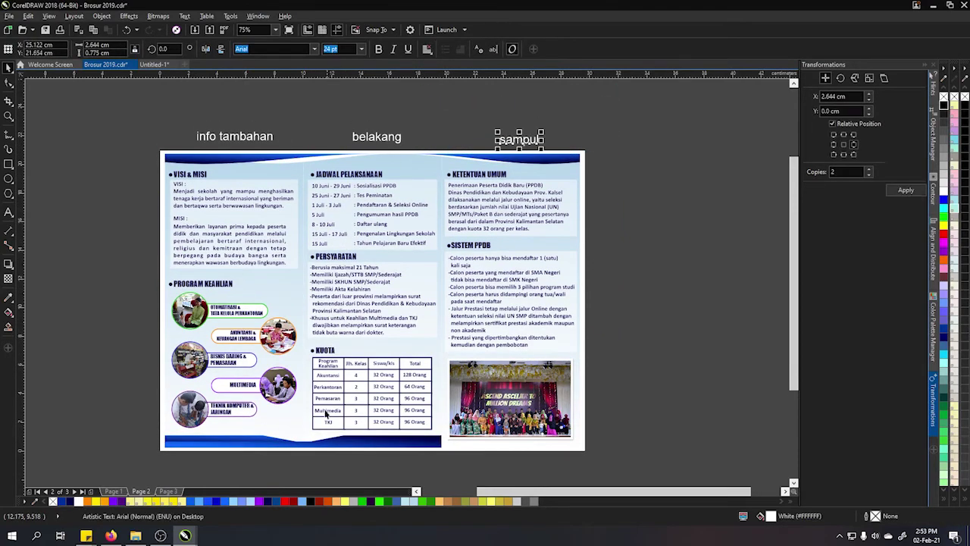
drag(432, 464, 398, 454)
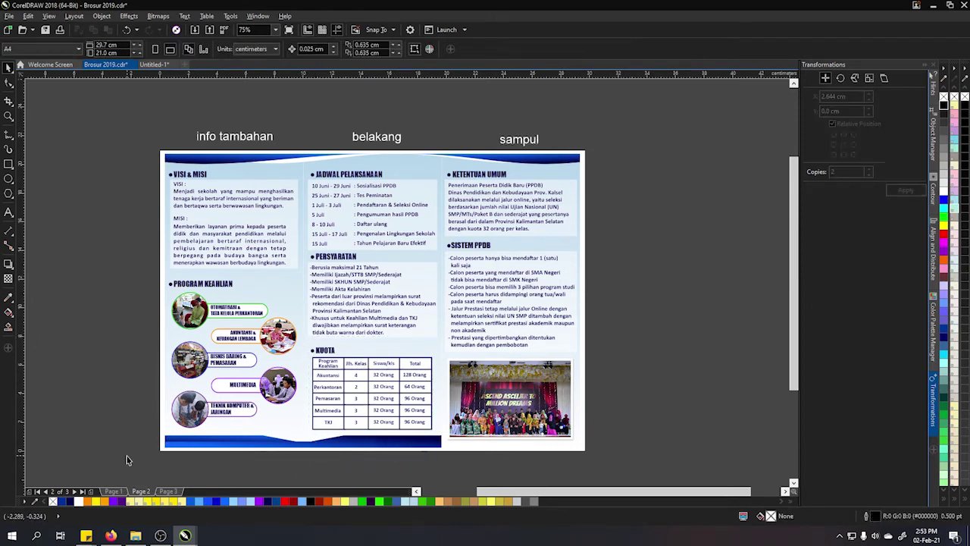
Inspect the VISI & MISI and PROGRAM KEAHLIAN panel on Page 2 up close and within the whole page.
drag(127, 455, 300, 278)
scroll(410, 269, down, 2)
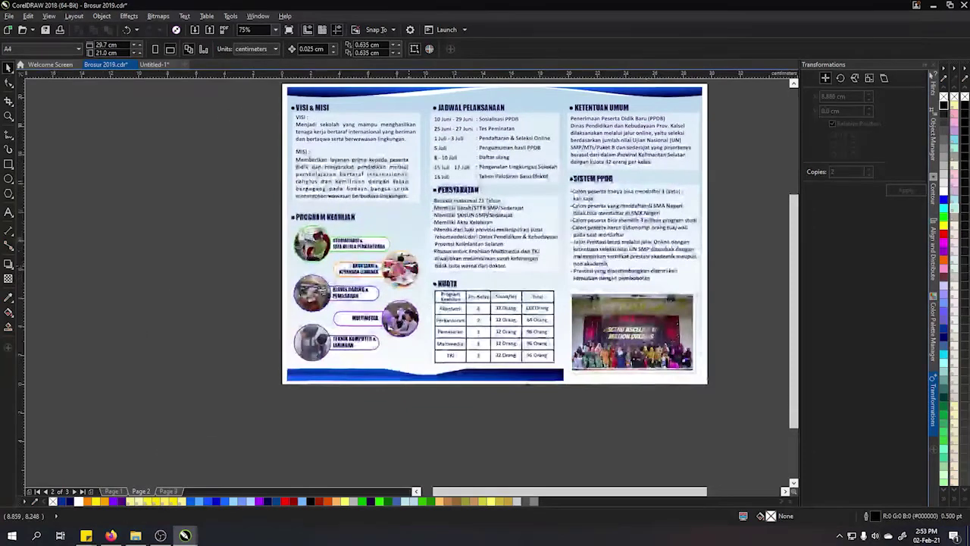
scroll(337, 266, up, 3)
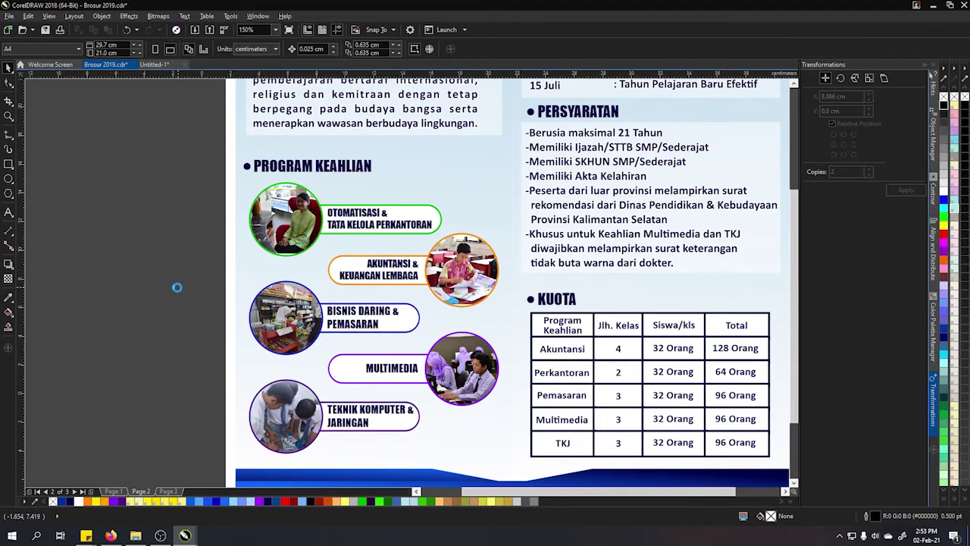
scroll(180, 286, down, 5)
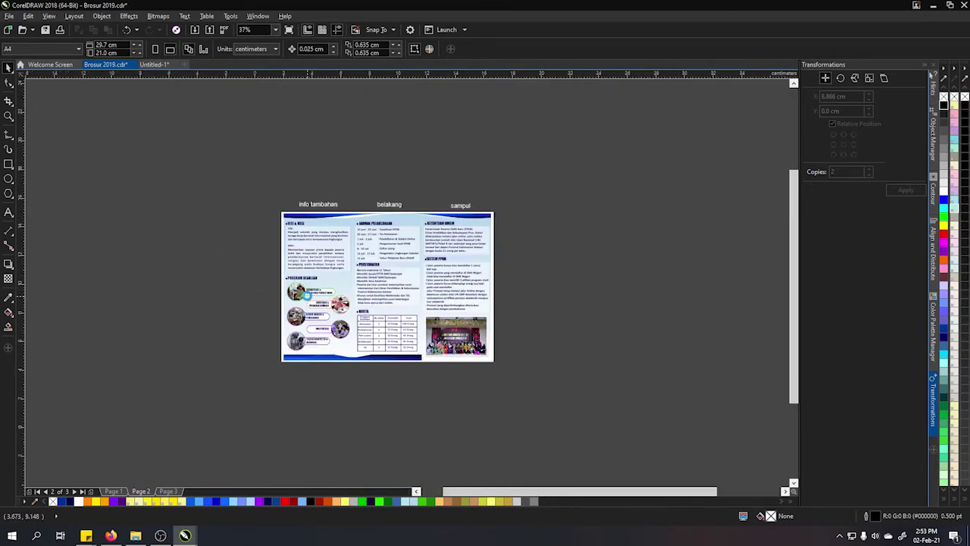
scroll(307, 297, up, 3)
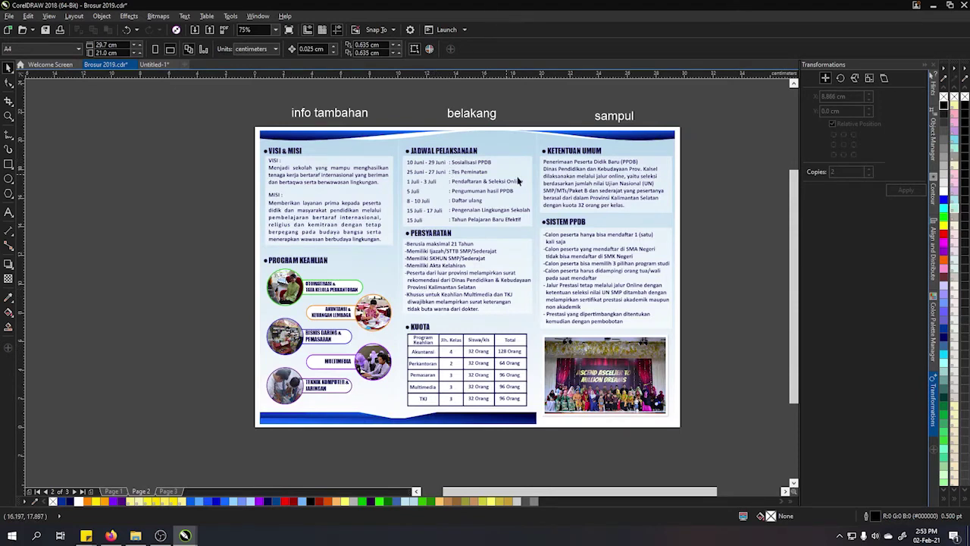
Select the contents of the middle panel on Page 2 to check its extent, and clear the selection.
drag(390, 115, 410, 141)
drag(487, 229, 536, 235)
drag(534, 286, 538, 320)
drag(387, 117, 540, 431)
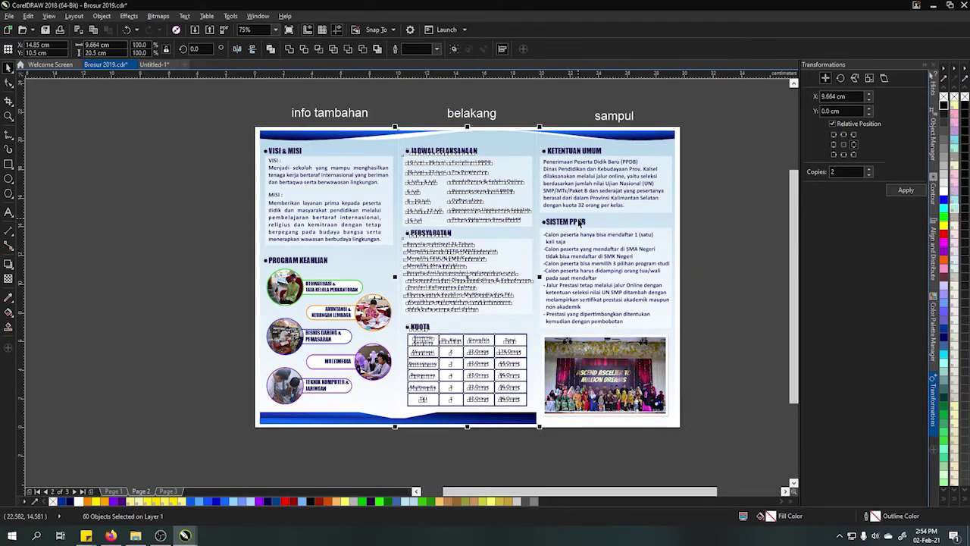
click(685, 241)
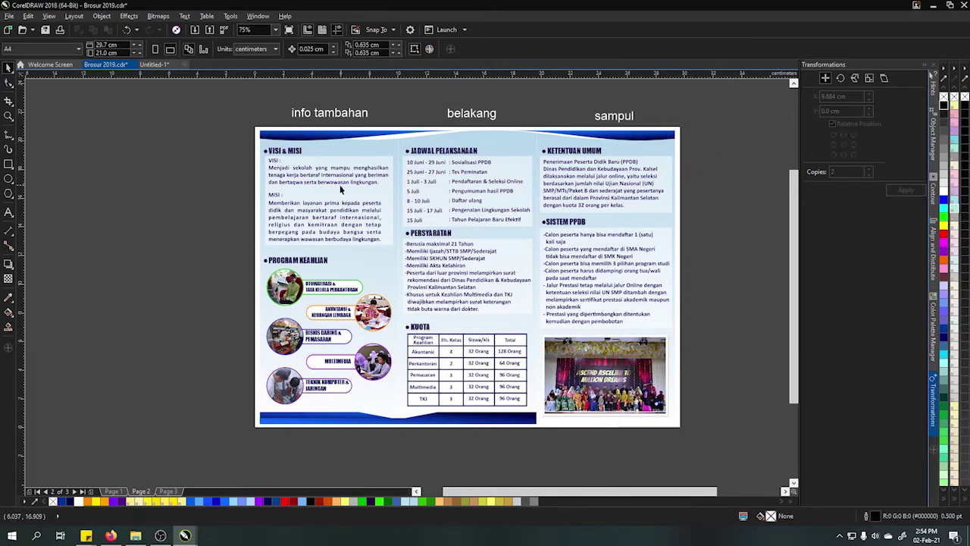
Examine the translucent text backgrounds and spacing of the JADWAL PELAKSANAAN, PERSYARATAN and KUOTA sections on Page 2.
drag(340, 190, 409, 347)
click(220, 148)
scroll(458, 157, up, 2)
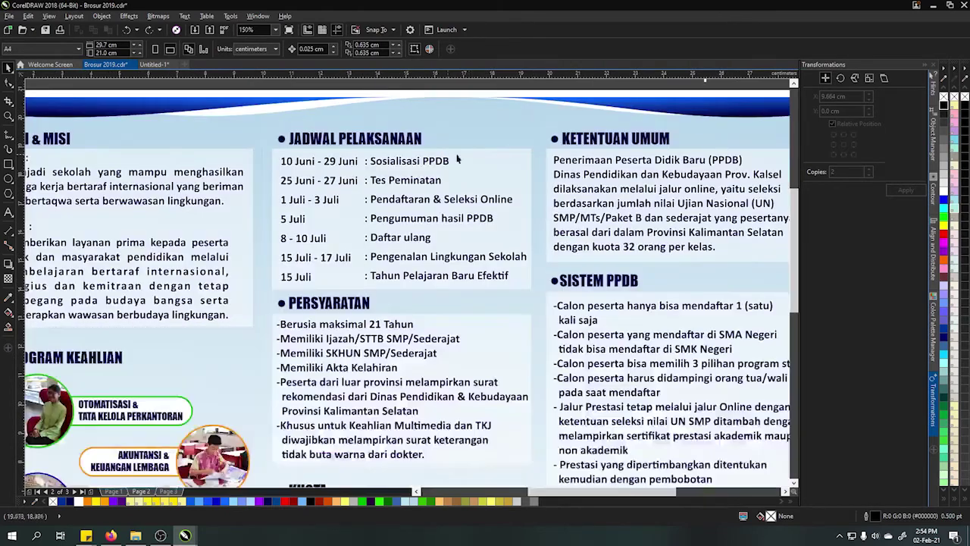
click(459, 159)
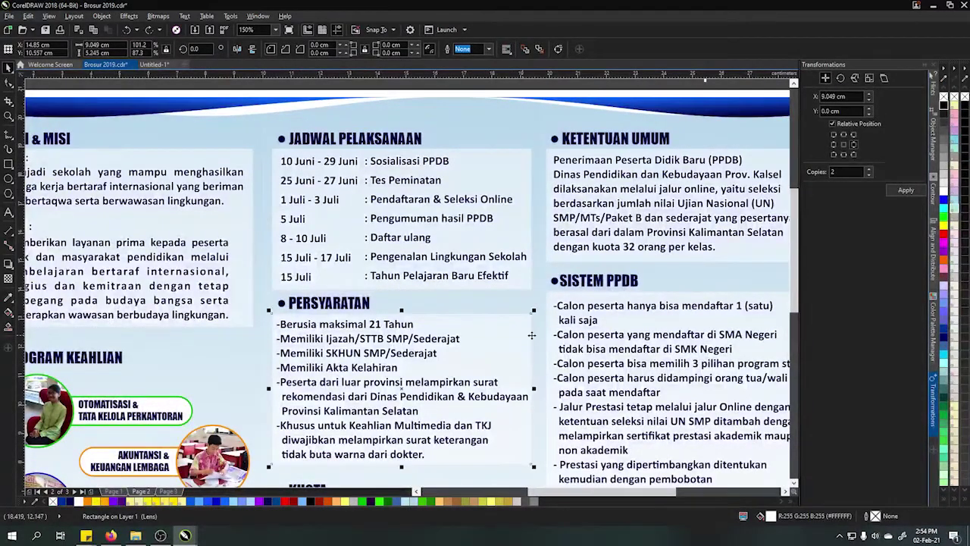
scroll(530, 337, down, 2)
click(496, 250)
scroll(497, 250, down, 2)
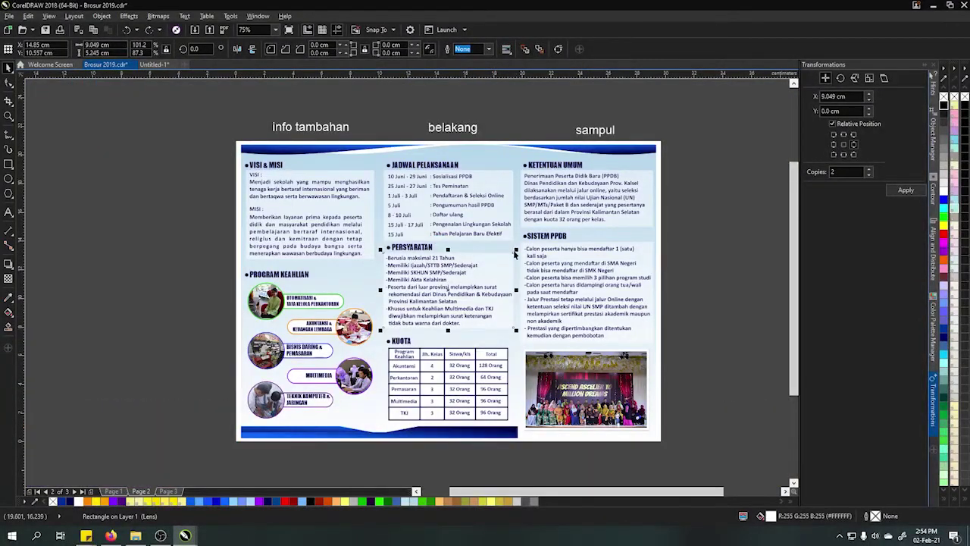
scroll(429, 354, up, 2)
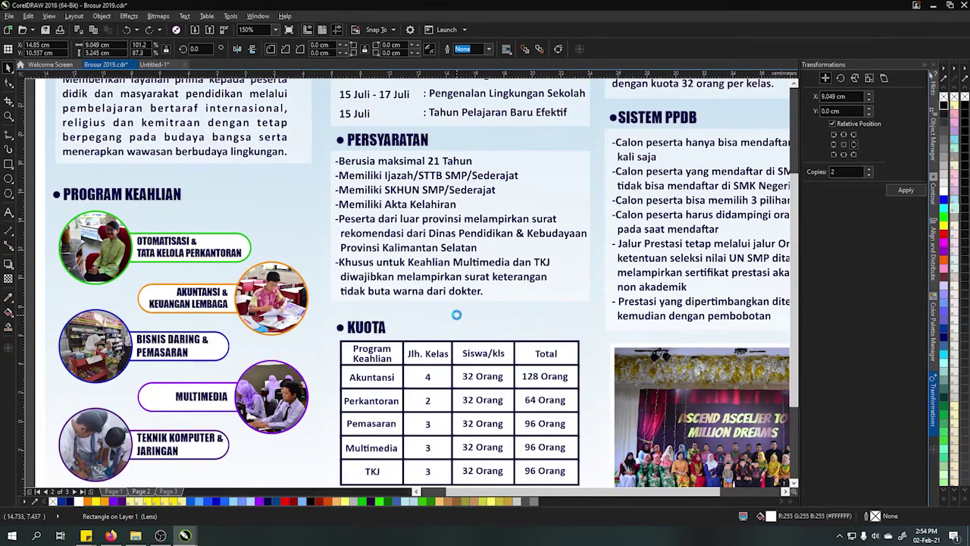
scroll(697, 306, down, 2)
click(742, 299)
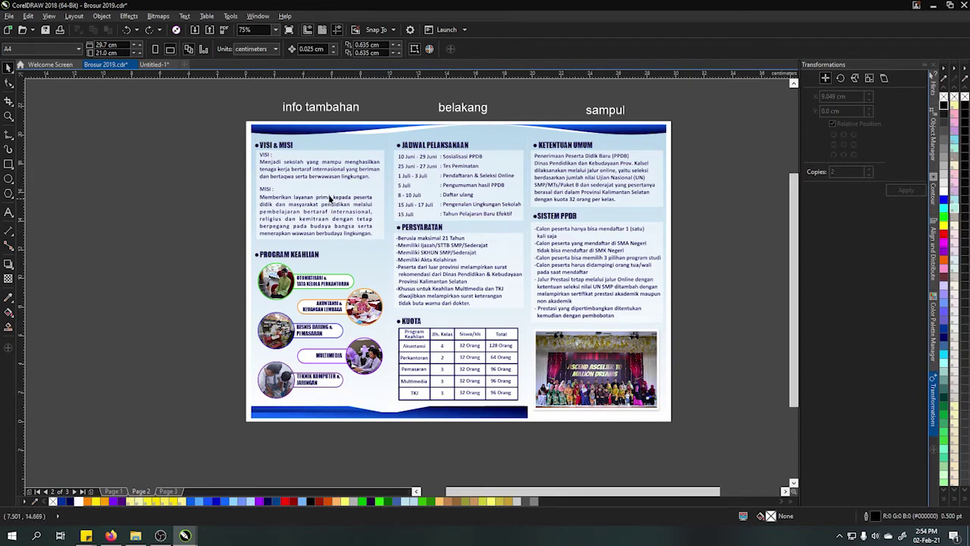
Select the VISI & MISI block on Page 2 to inspect its objects, clear the selection and review the page.
scroll(281, 149, up, 2)
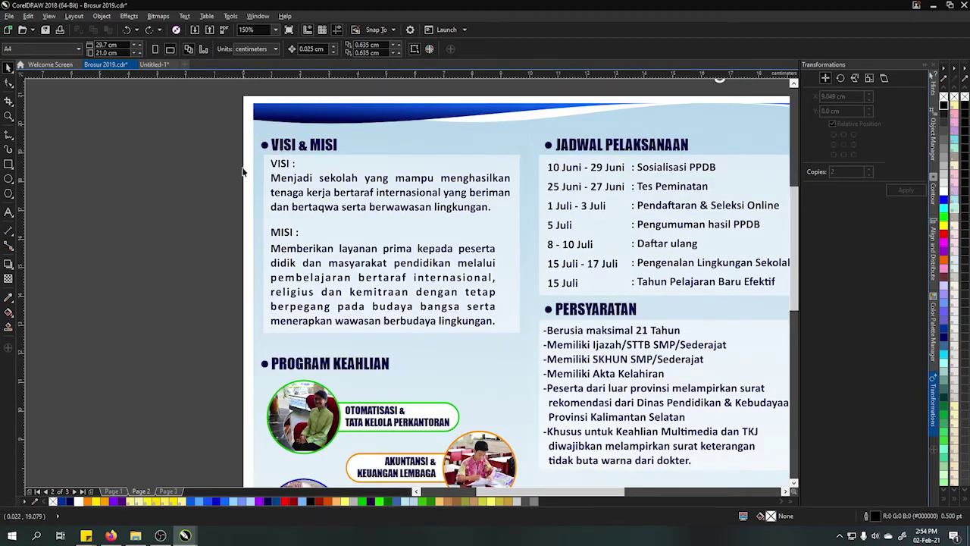
drag(164, 116, 520, 342)
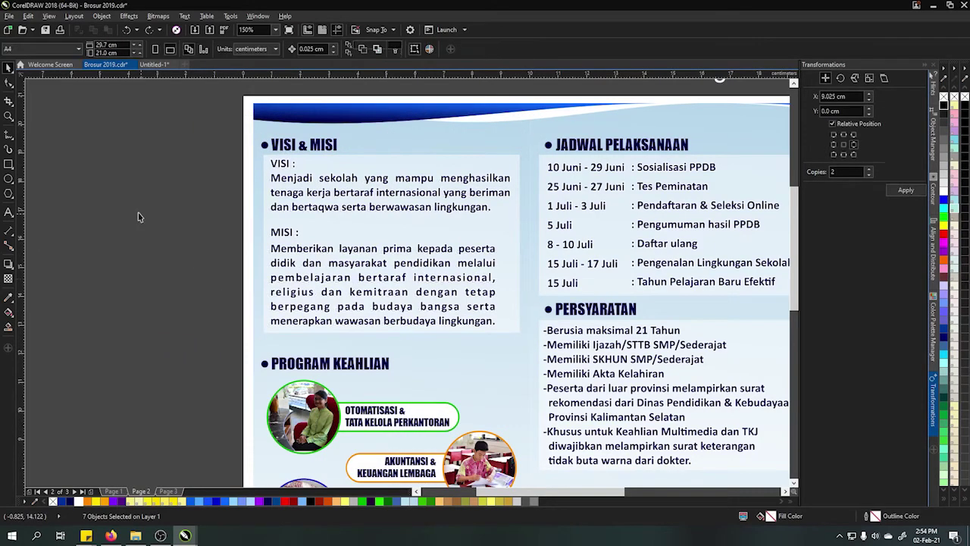
scroll(135, 211, down, 2)
scroll(465, 228, down, 3)
scroll(464, 227, right, 2)
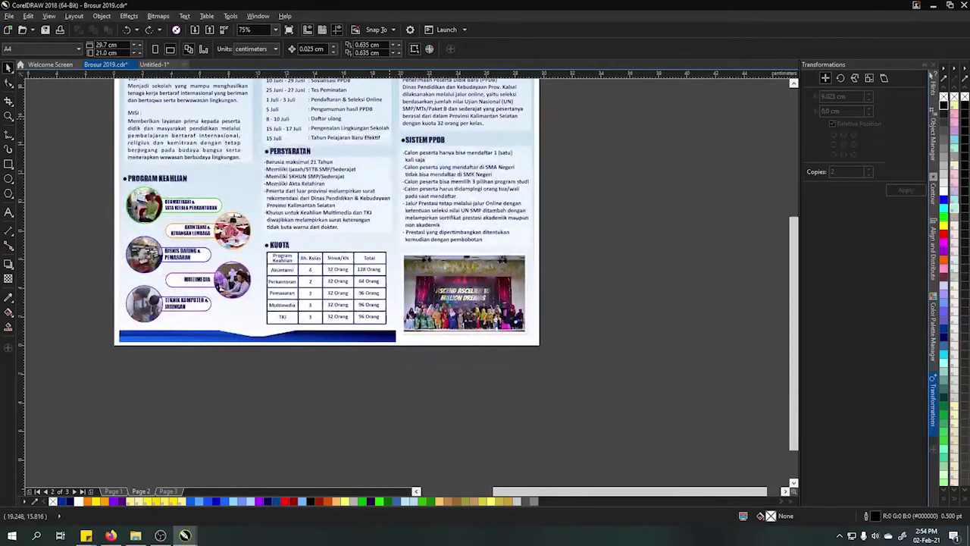
Inspect the KUOTA table and the group photo on Page 2, select the photo to check its frame, and clear the selection.
scroll(453, 330, up, 2)
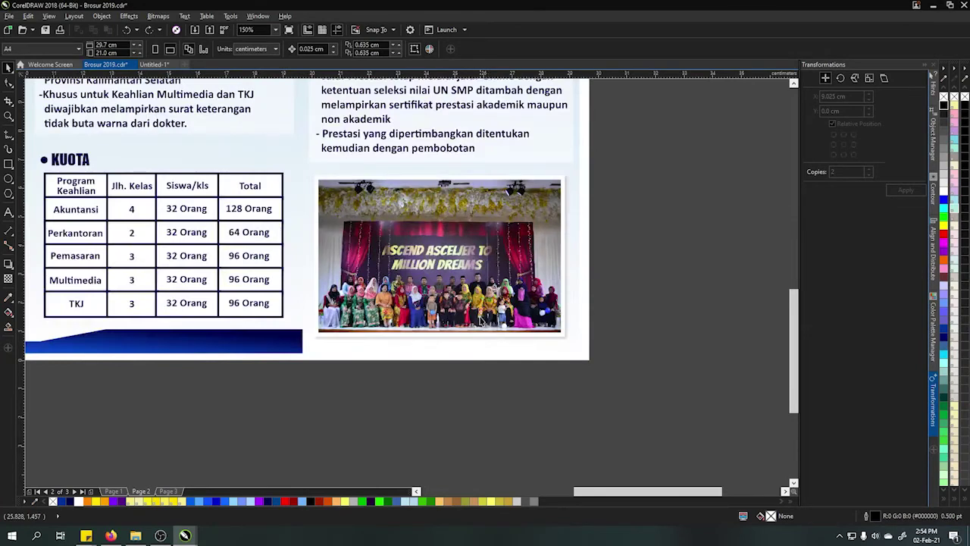
scroll(645, 304, down, 2)
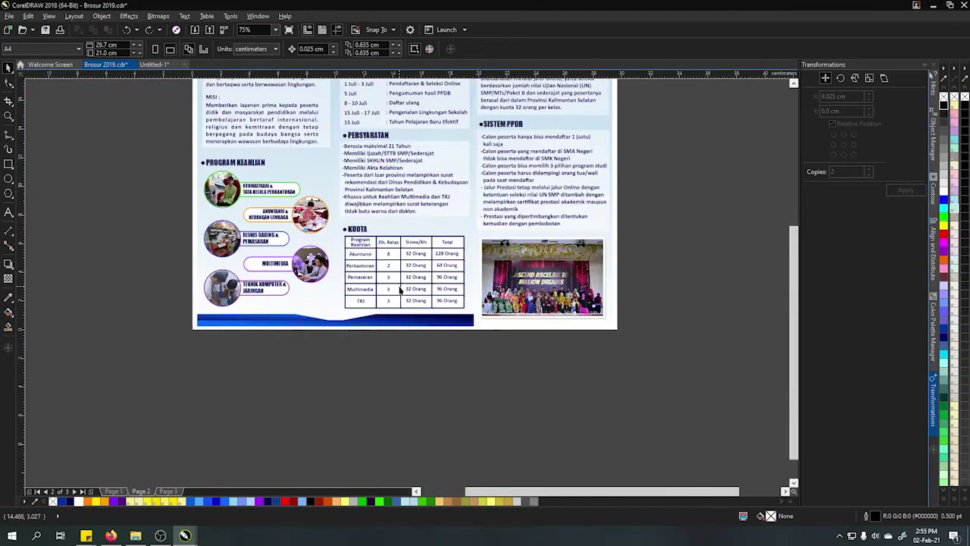
scroll(606, 307, left, 2)
scroll(518, 232, up, 2)
scroll(518, 231, right, 4)
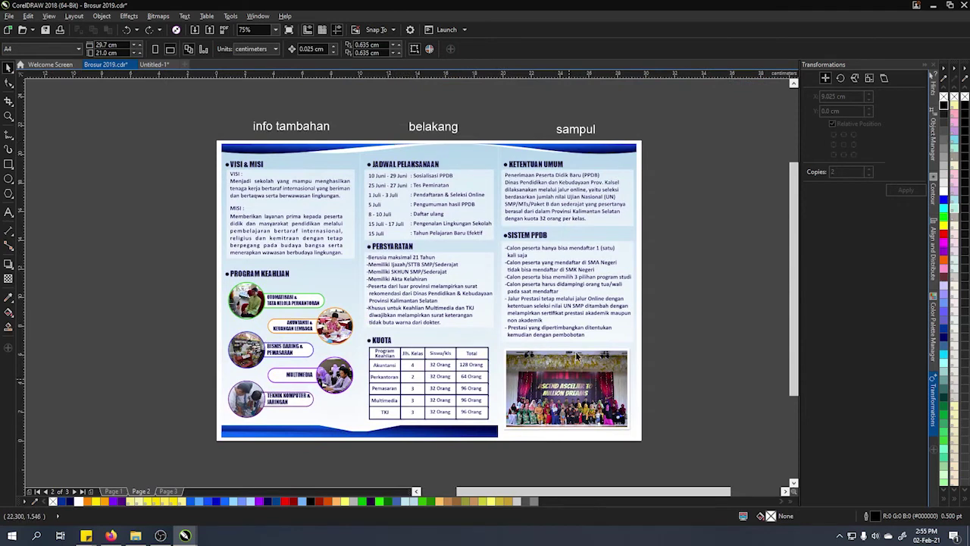
click(604, 391)
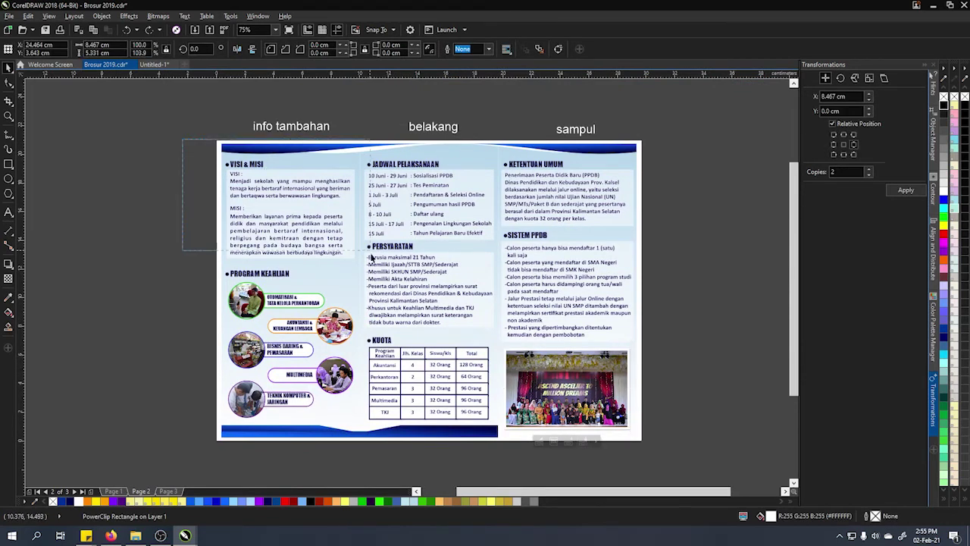
click(173, 281)
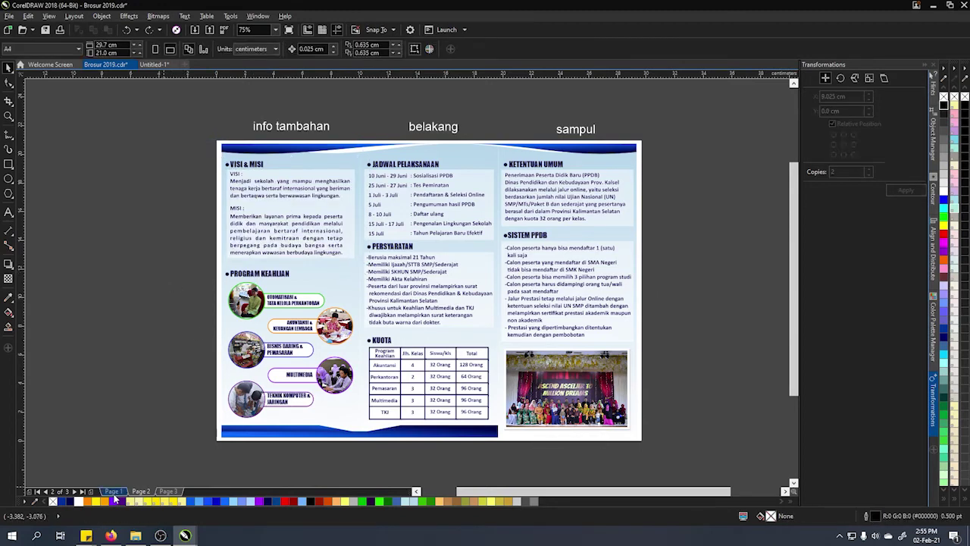
Select the EKSTRA KURIKULER block with its photos on Page 1, and compare the panel with the Page 2 layout.
click(115, 491)
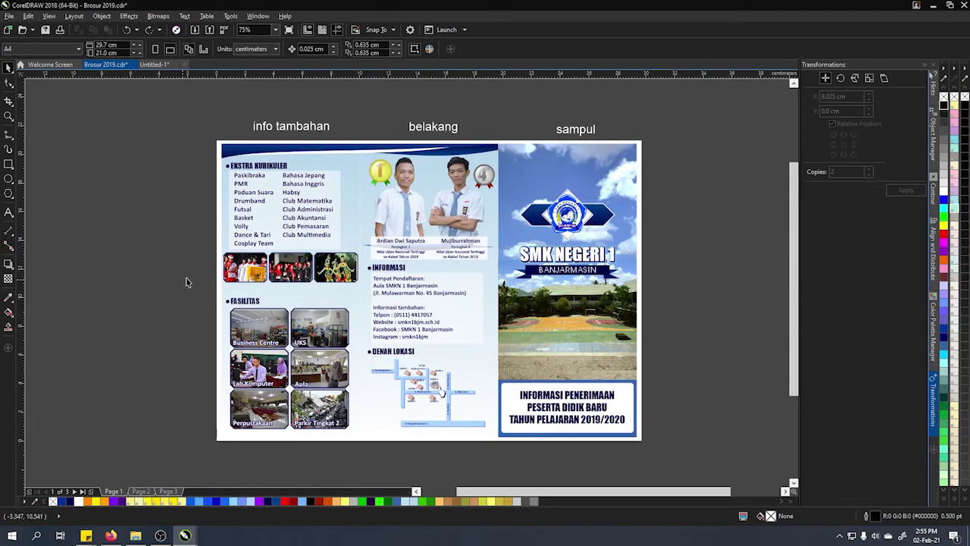
drag(226, 261, 445, 270)
scroll(446, 270, up, 1)
drag(420, 166, 369, 220)
drag(329, 108, 677, 383)
click(144, 492)
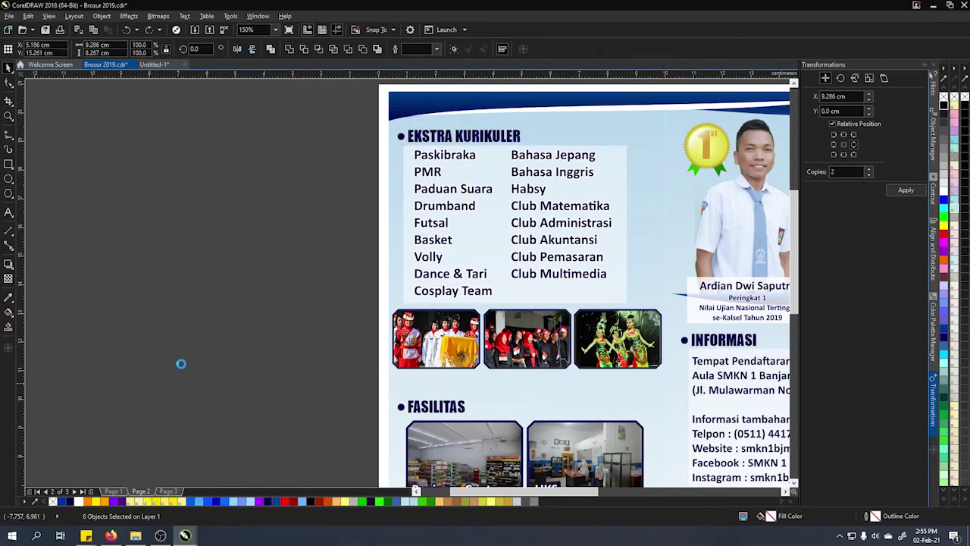
scroll(182, 362, down, 1)
scroll(513, 223, down, 2)
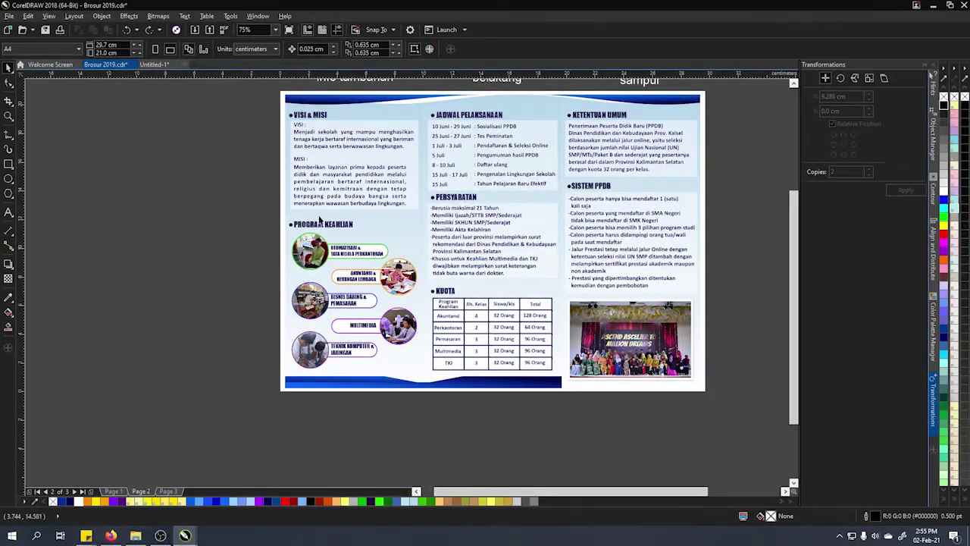
Return to Page 1, select all contents of the info tambahan panel to check their extent, and clear the selection.
click(113, 492)
scroll(278, 297, up, 1)
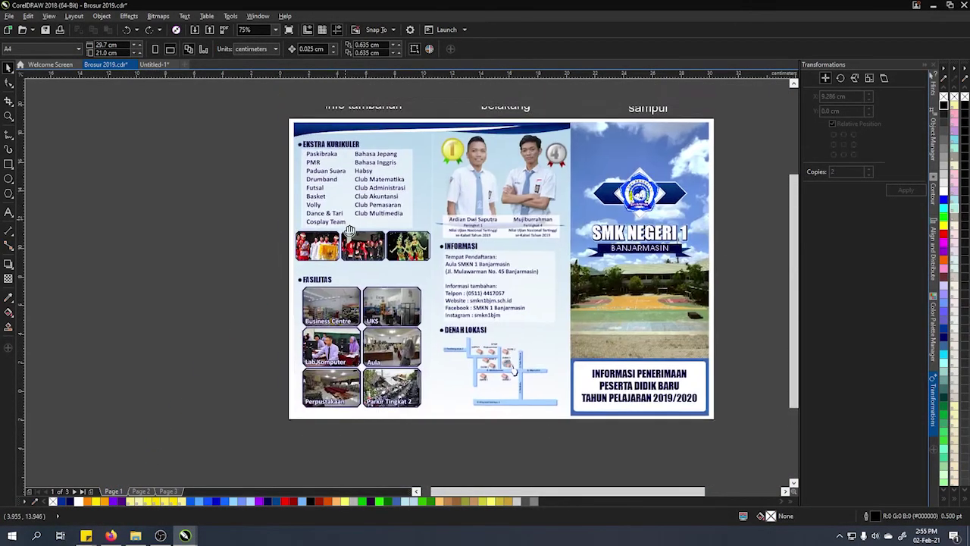
drag(310, 192, 442, 465)
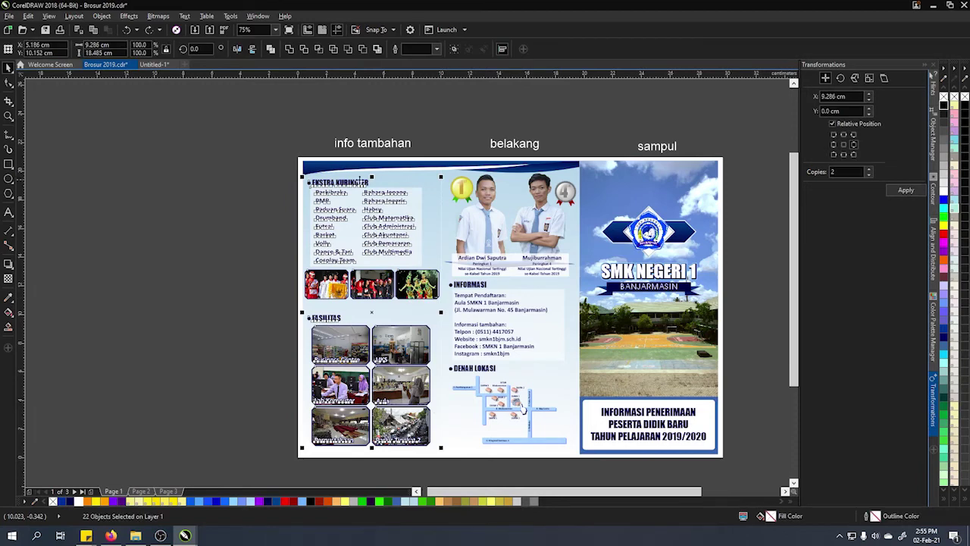
click(293, 198)
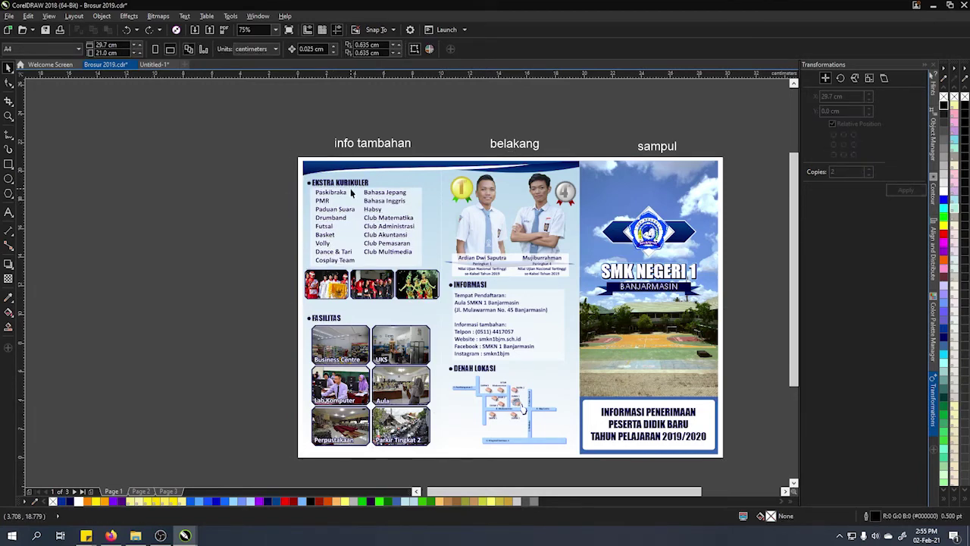
Examine the EKSTRA KURIKULER heading, both activity lists and their translucent background rectangle by selecting each one.
scroll(334, 241, up, 2)
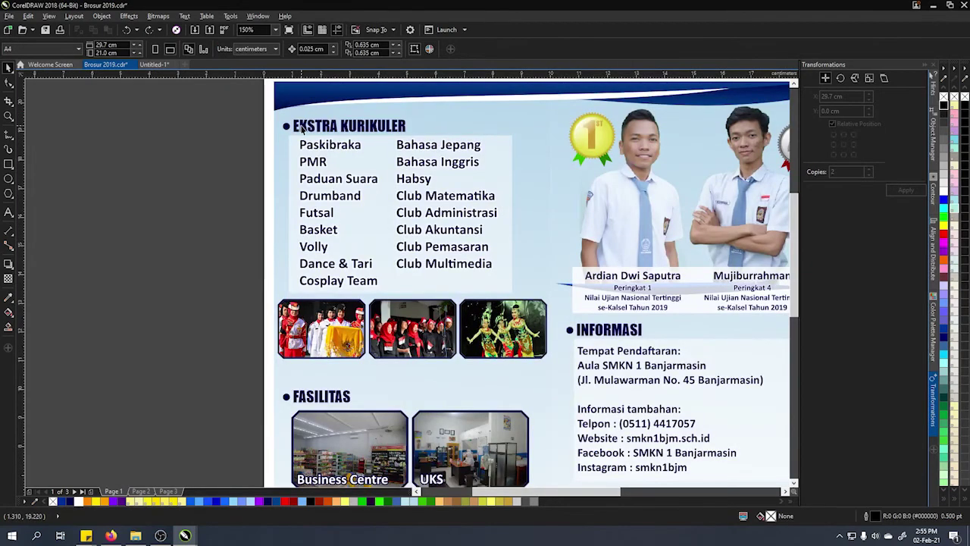
click(301, 128)
click(462, 169)
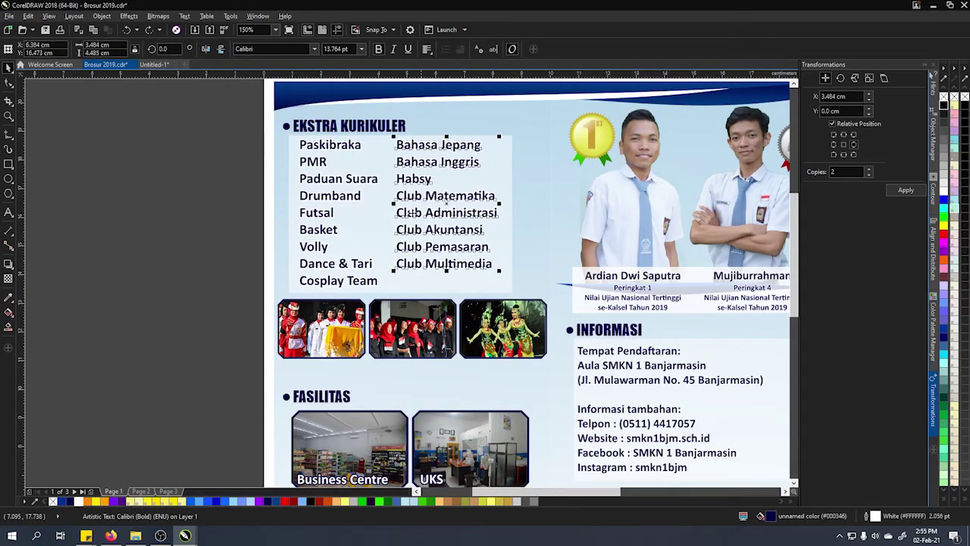
click(346, 207)
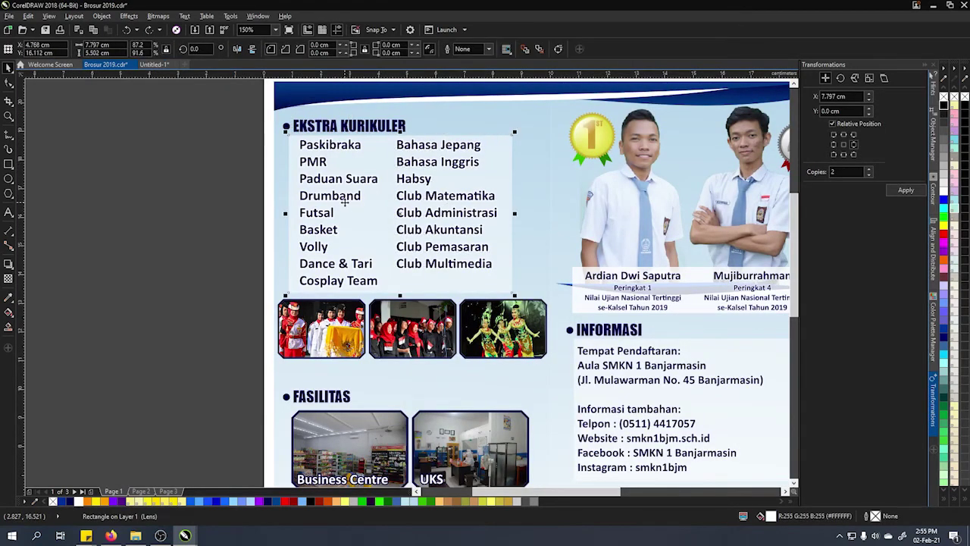
click(334, 151)
click(476, 236)
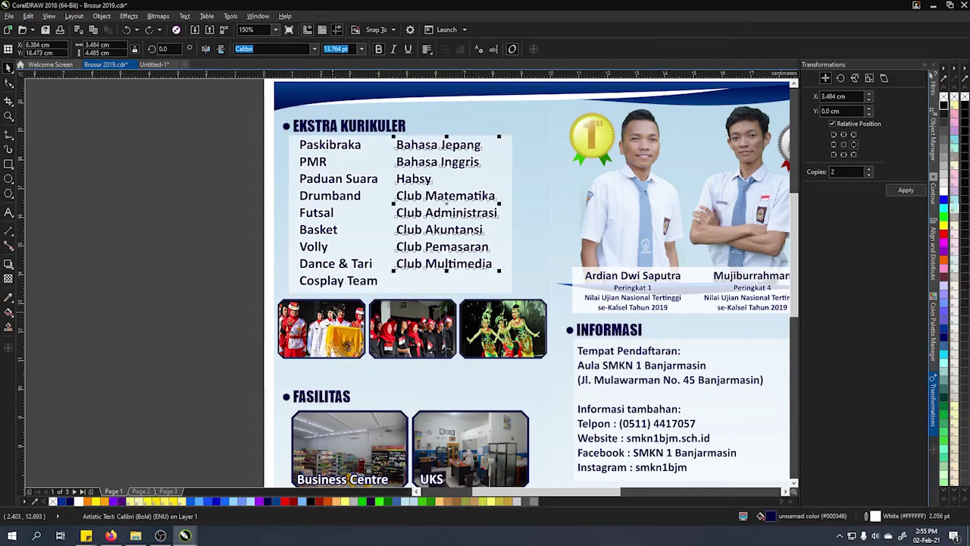
Select the three activity photos one by one, clear the selection and examine the FASILITAS photo gallery below them.
click(332, 312)
click(422, 320)
click(533, 329)
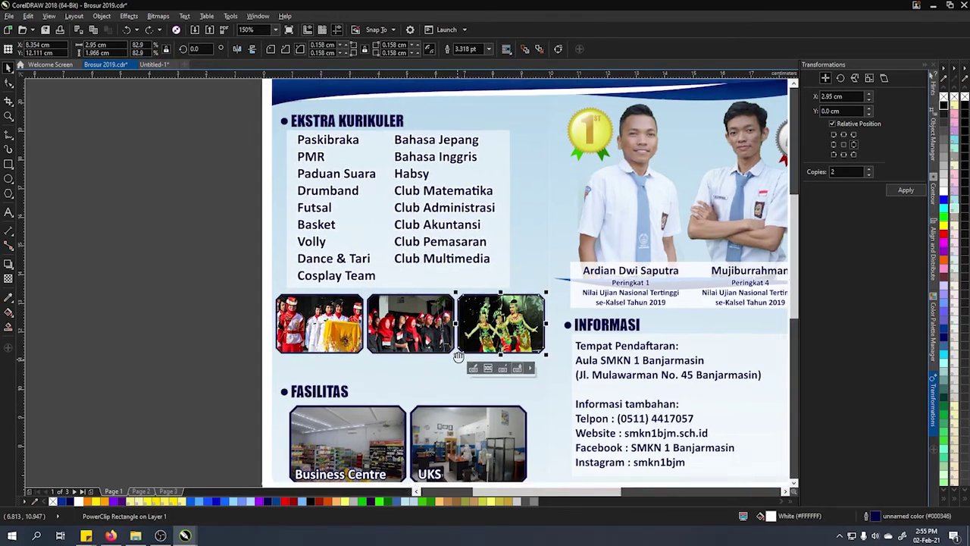
scroll(458, 356, down, 3)
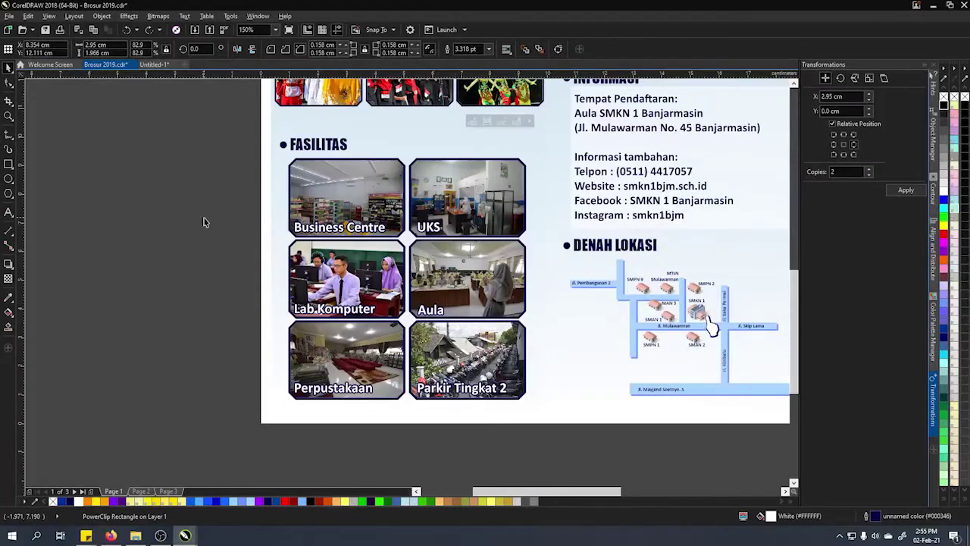
click(203, 222)
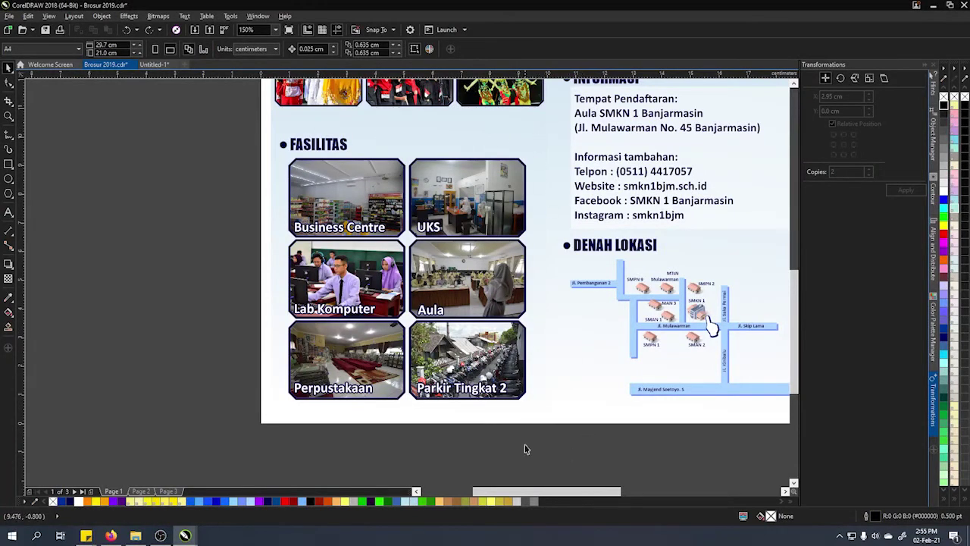
Select the full contents of the info tambahan panel on Page 1, and review the whole Page 2 spread.
scroll(525, 450, down, 2)
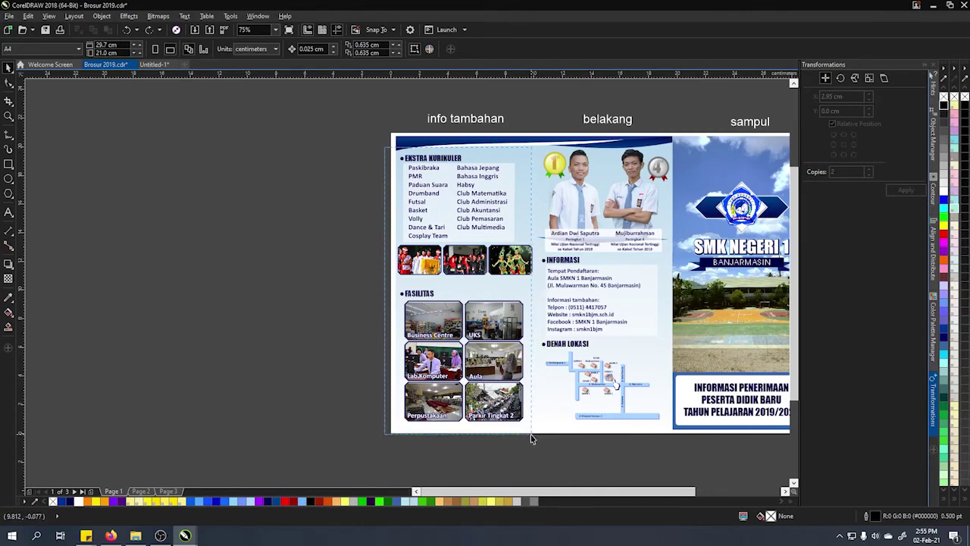
drag(534, 439, 385, 146)
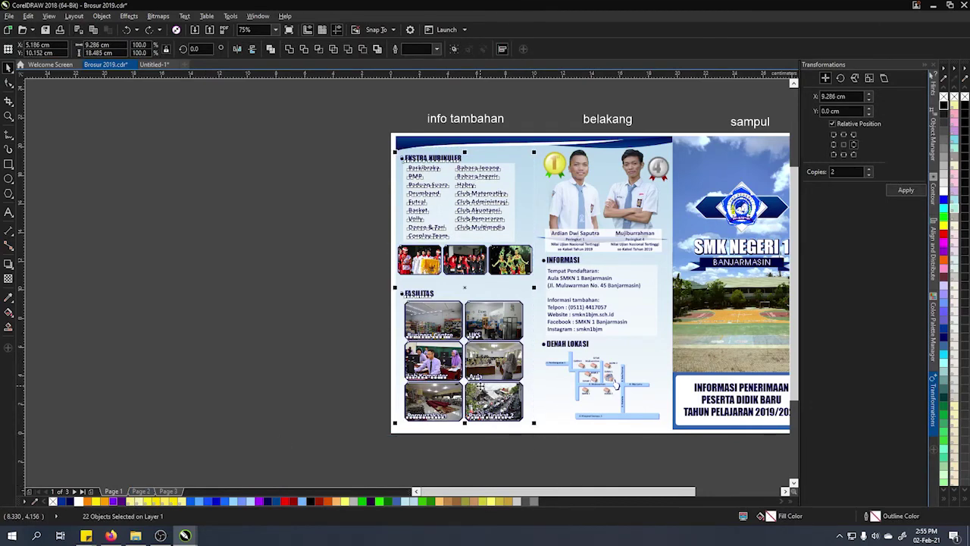
click(141, 491)
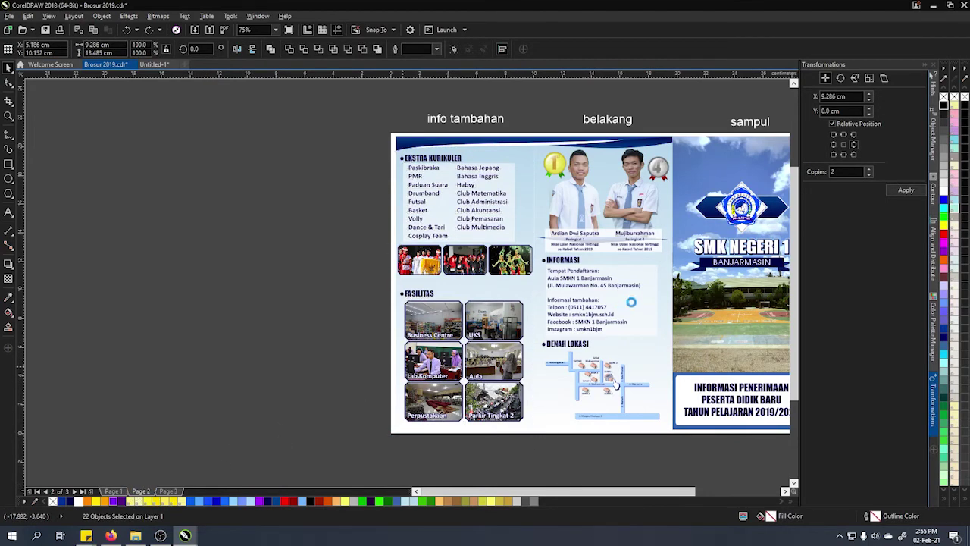
drag(630, 268, 442, 288)
drag(677, 162, 347, 157)
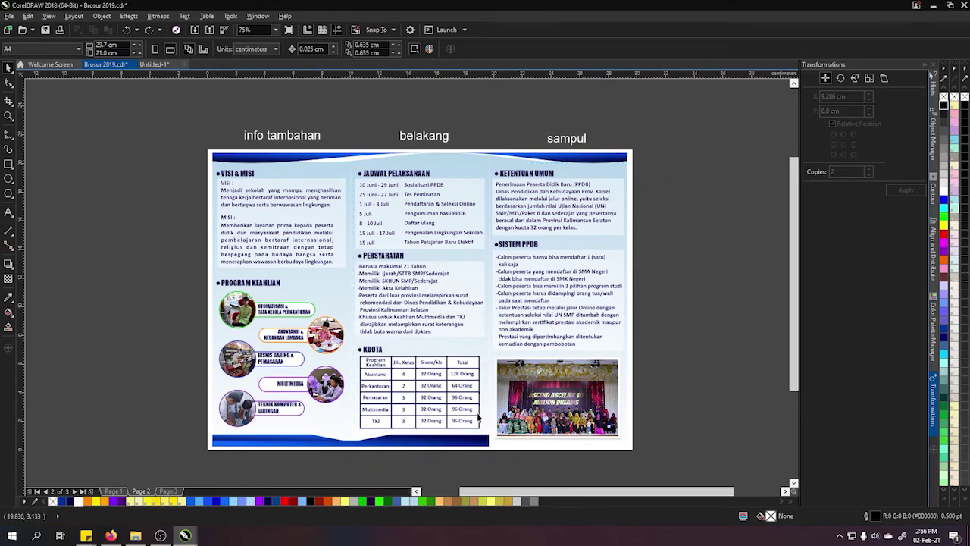
Return to Page 1 and examine the INFORMASI text and the DENAH LOKASI map on the belakang panel up close.
click(113, 491)
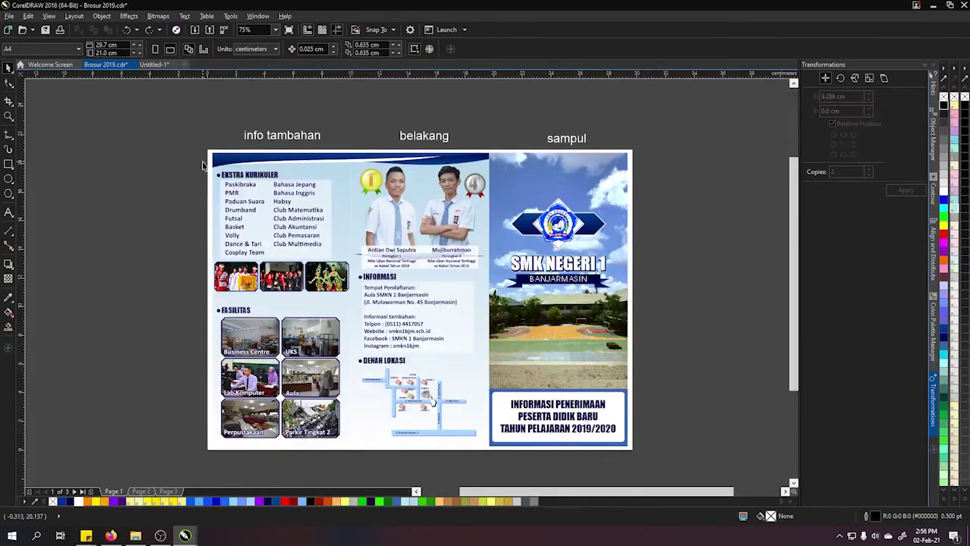
drag(338, 345, 344, 469)
drag(465, 409, 654, 399)
scroll(654, 399, up, 2)
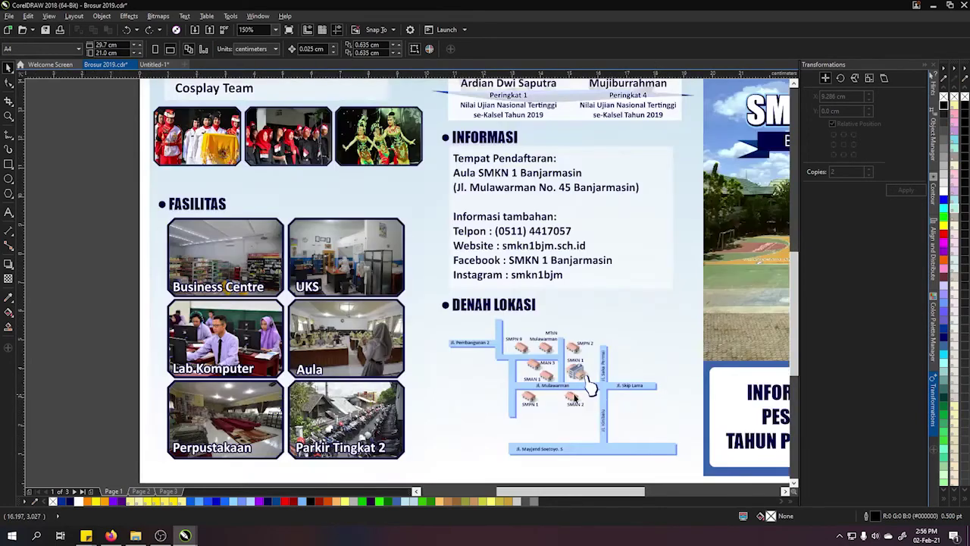
drag(485, 378, 479, 234)
scroll(479, 234, up, 3)
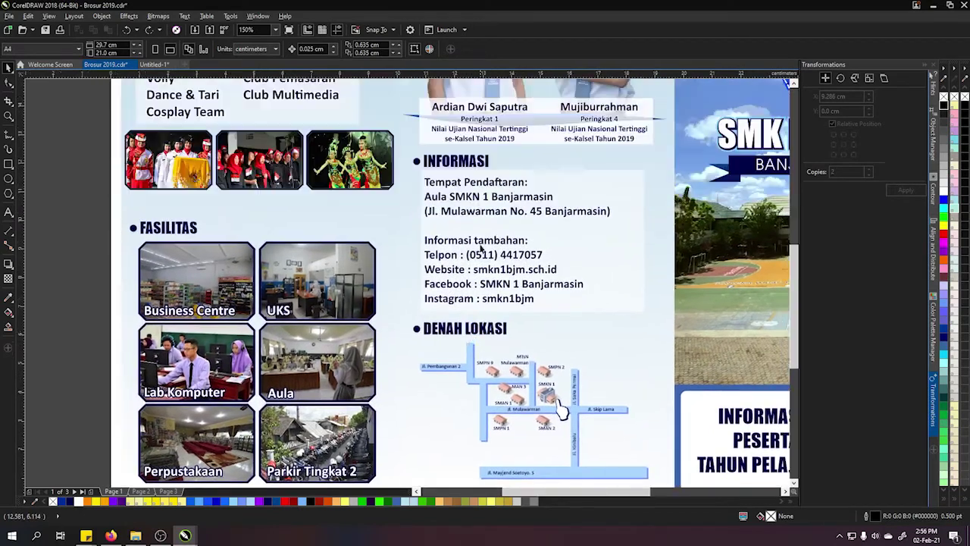
Select the INFORMASI heading, the contact text and the panel's gradient background in turn to inspect how the belakang panel is built.
click(458, 169)
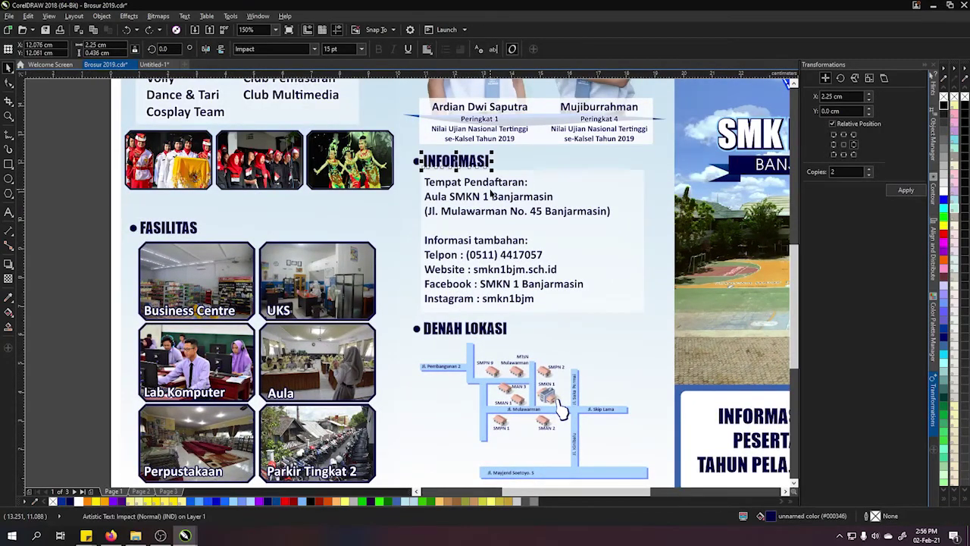
click(492, 197)
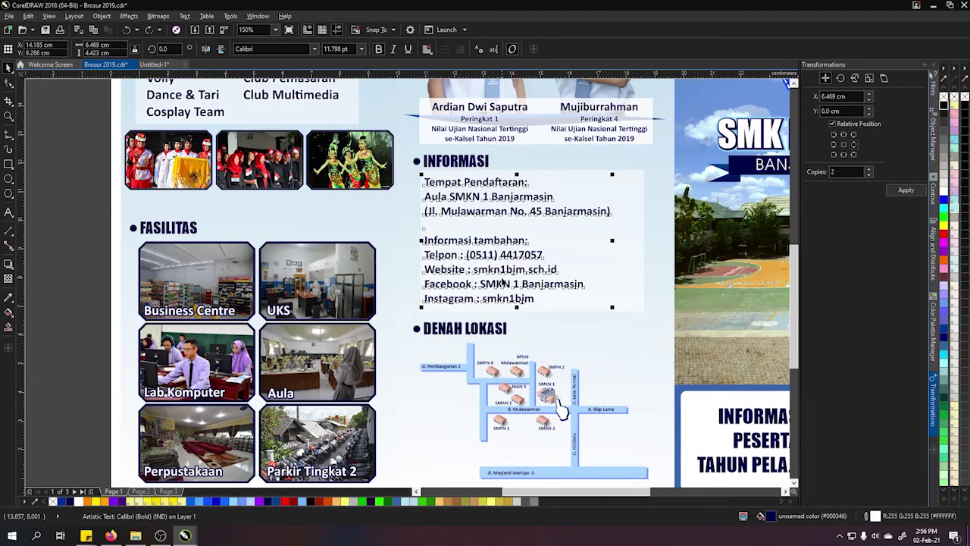
click(421, 288)
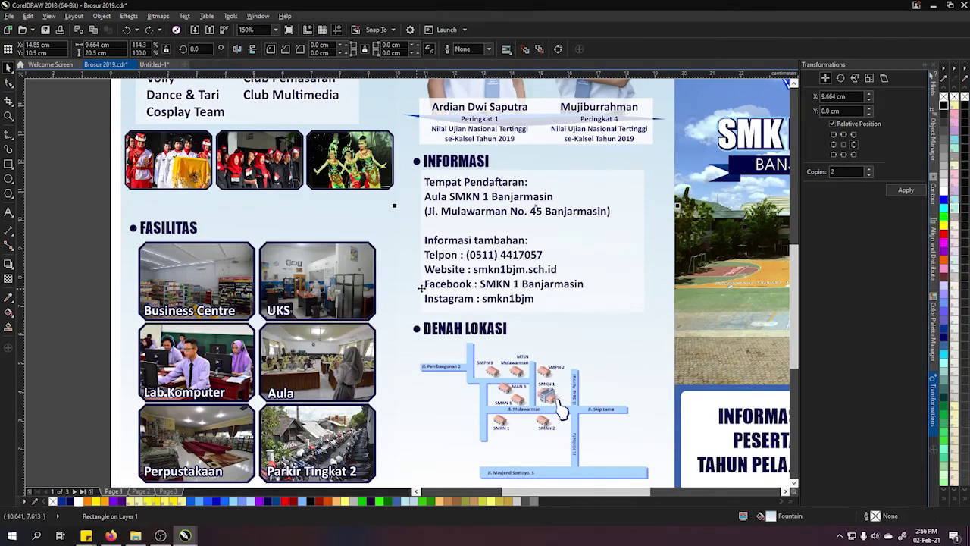
scroll(571, 297, up, 3)
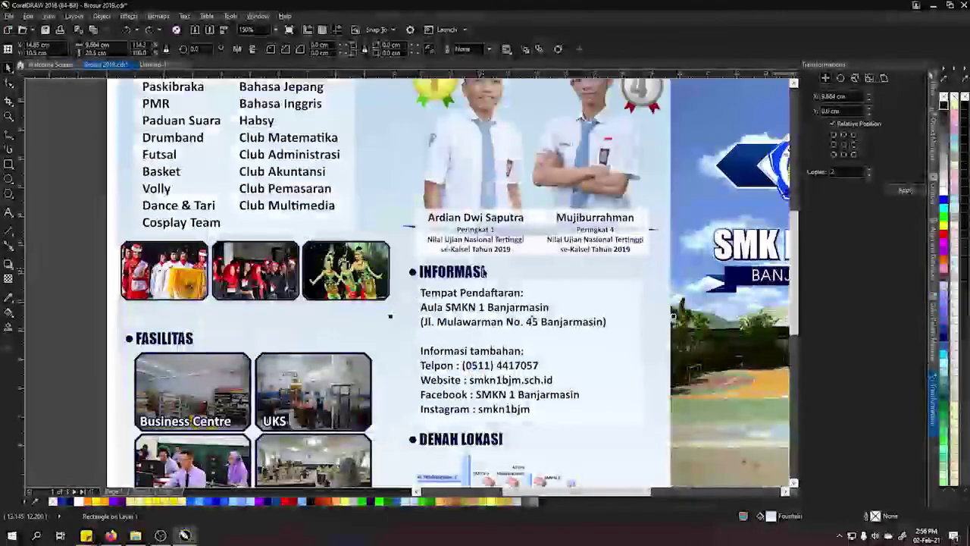
drag(571, 297, 493, 197)
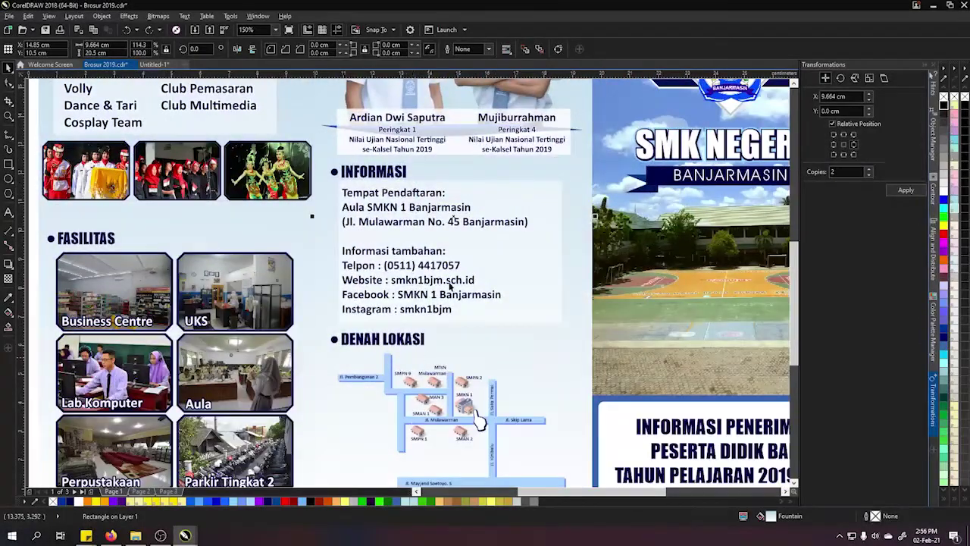
scroll(450, 284, up, 5)
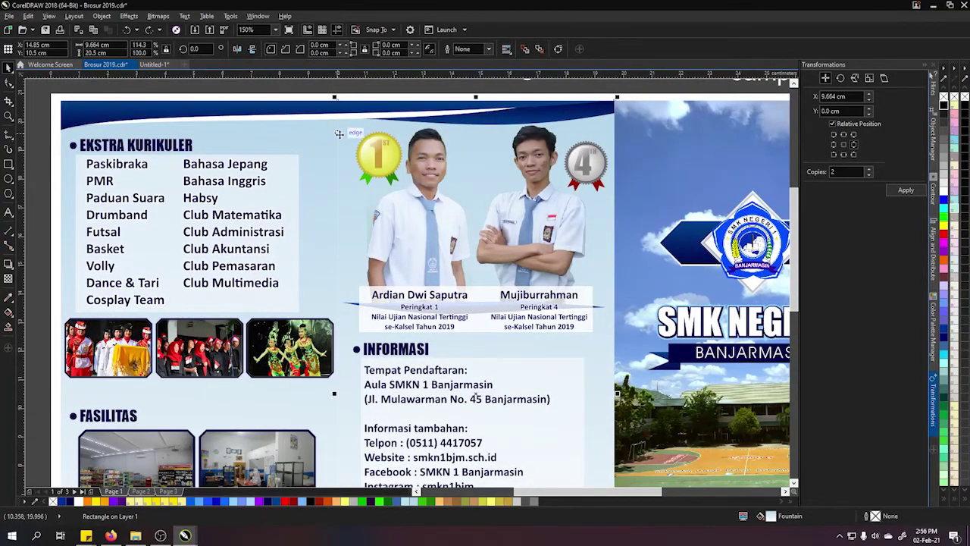
Select the fourth-rank student's photo and the first-place medal to inspect them, clear the selection and review the whole page.
click(512, 166)
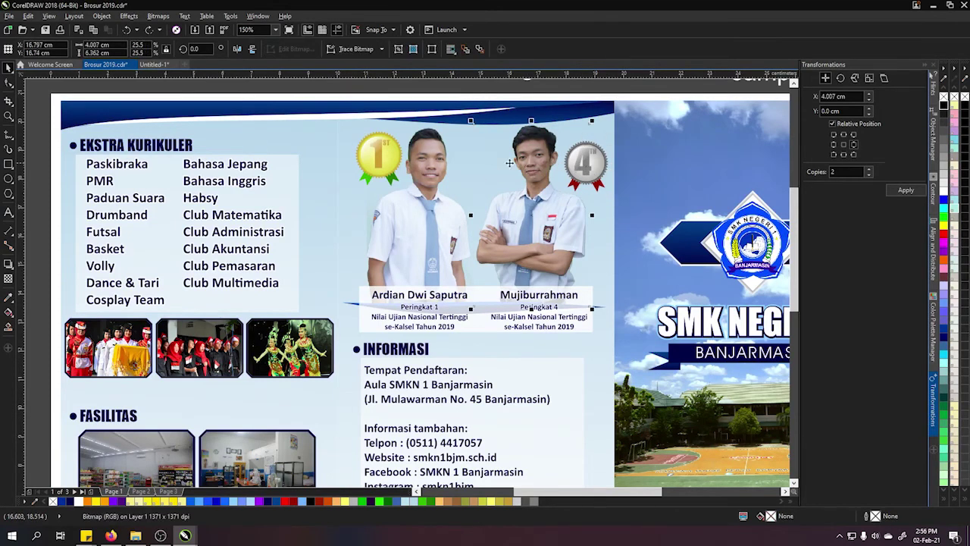
click(394, 162)
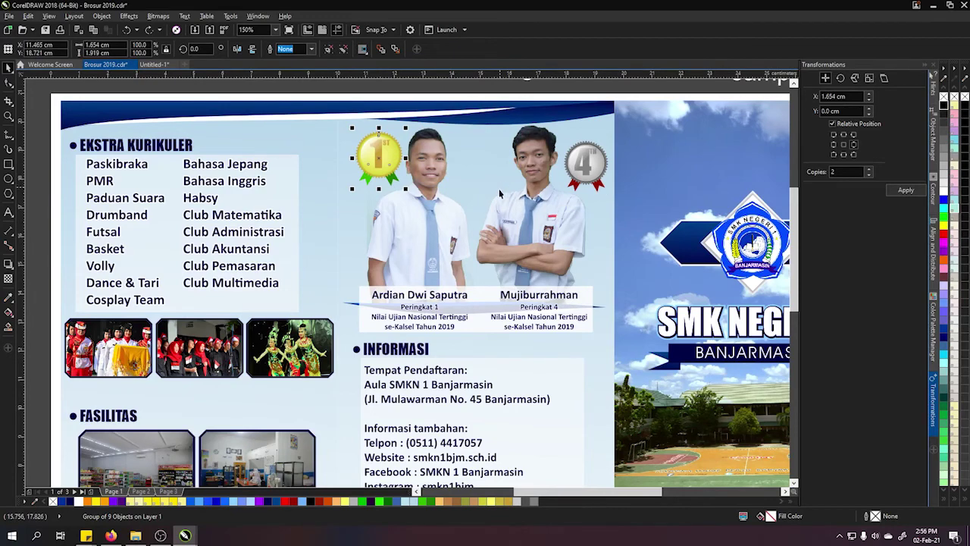
scroll(499, 194, down, 2)
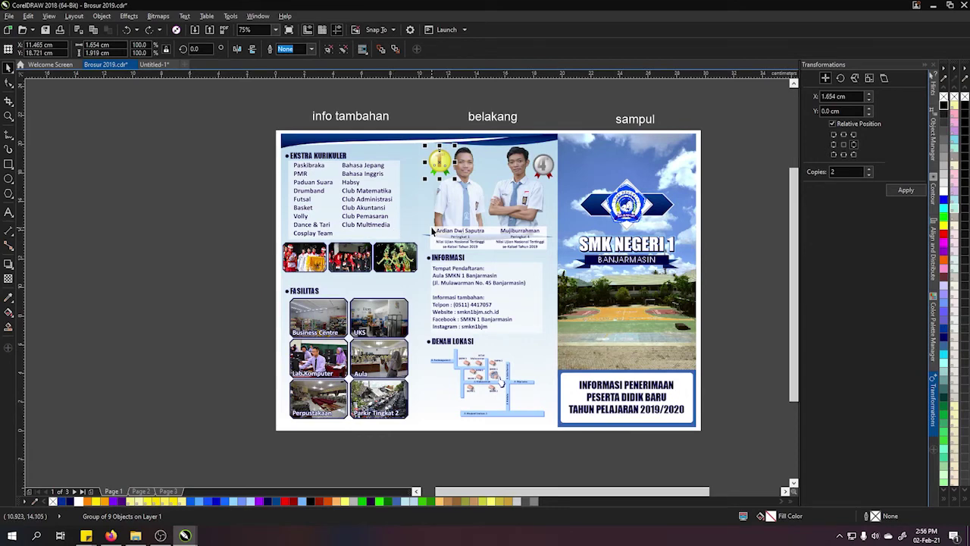
key(Escape)
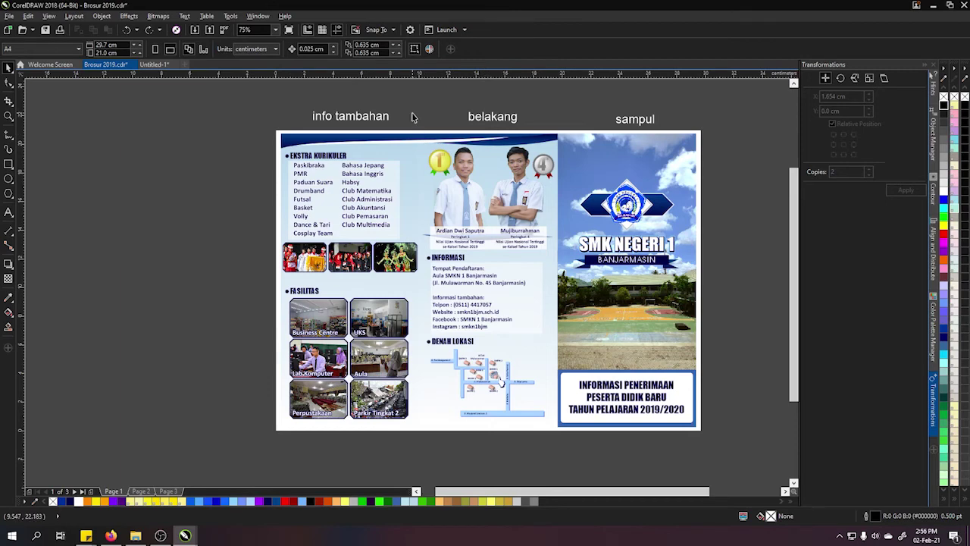
Select the student photos, contact text, its translucent backing rectangle and the DENAH LOKASI heading on the belakang panel, and examine the map up close.
drag(417, 121, 563, 256)
click(484, 286)
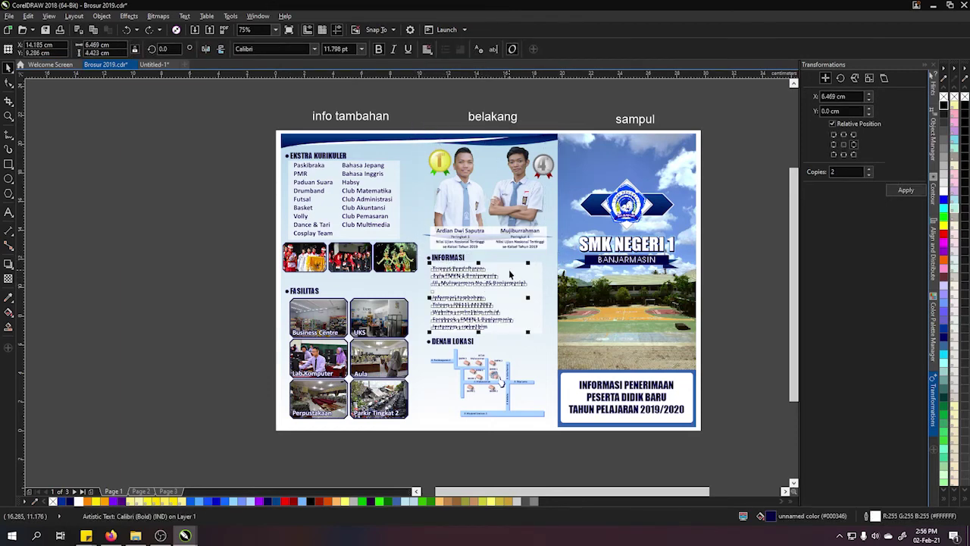
double_click(481, 285)
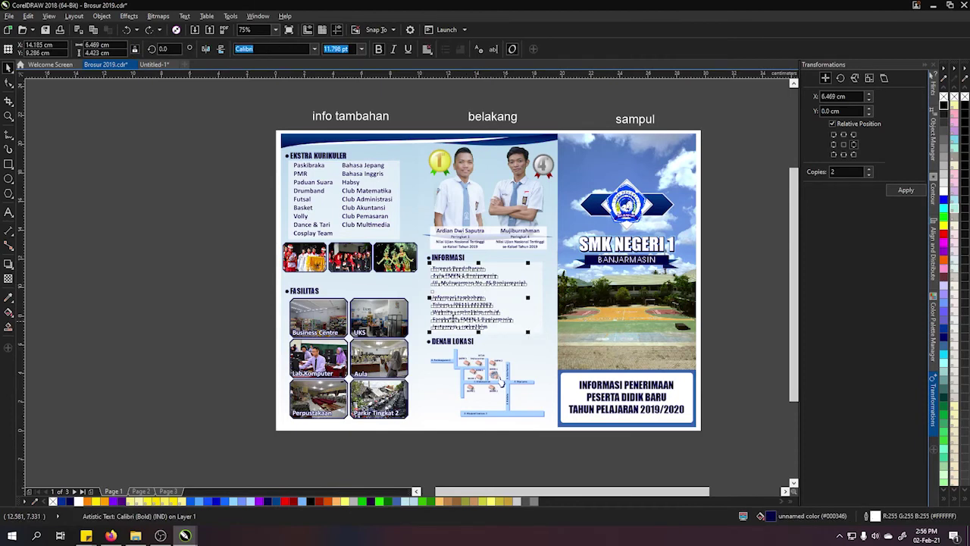
click(504, 304)
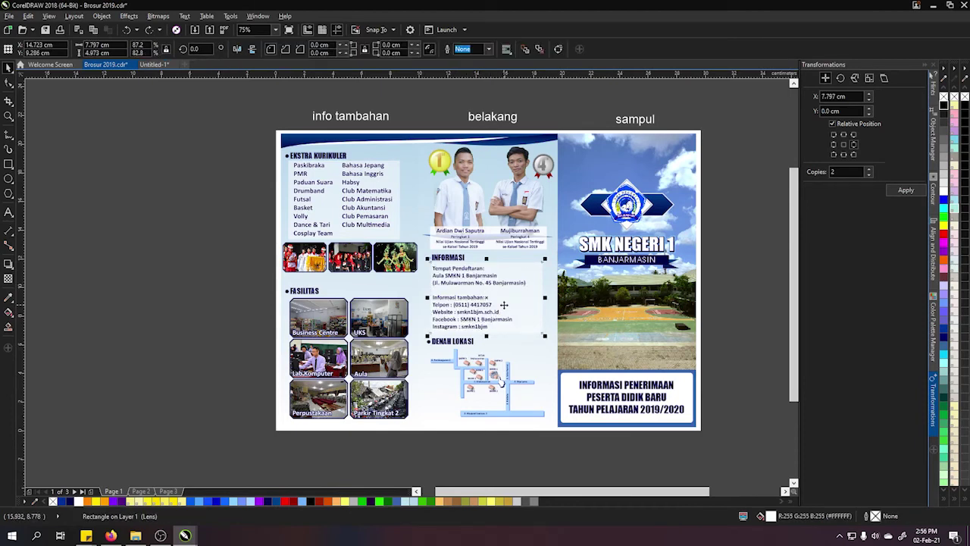
click(456, 342)
scroll(485, 333, up, 4)
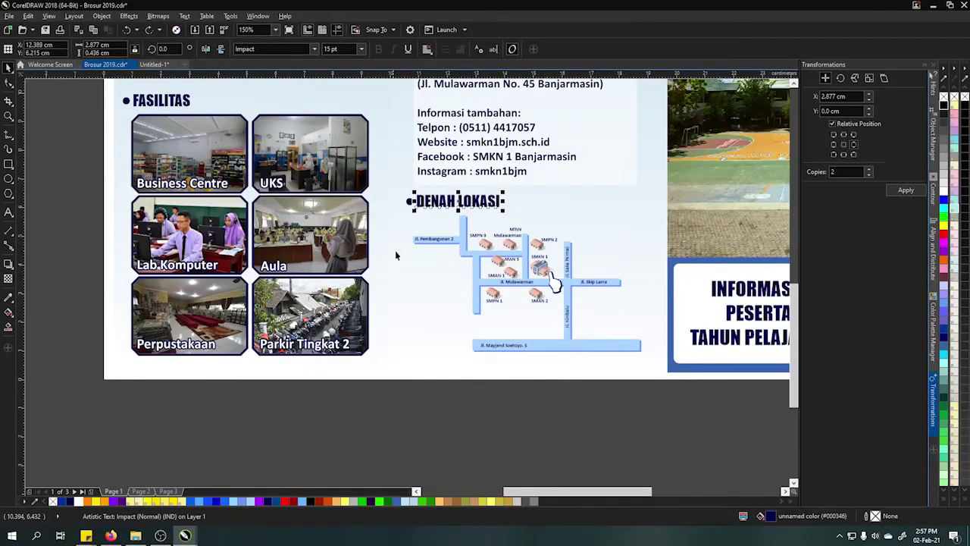
scroll(388, 206, down, 3)
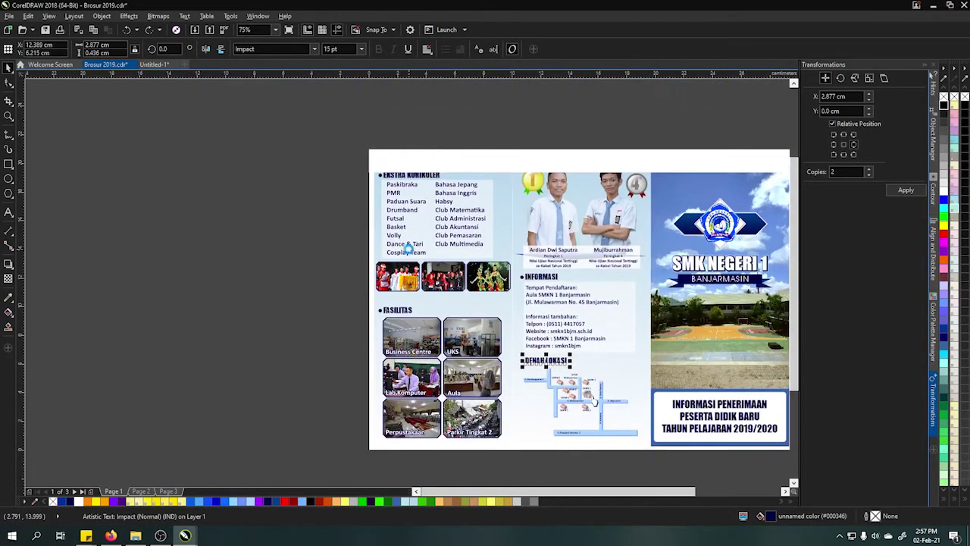
Select the EKSTRA KURIKULER and FASILITAS sections of the info tambahan panel in turn, and clear the selection.
drag(352, 167, 512, 298)
drag(520, 467, 338, 308)
click(327, 312)
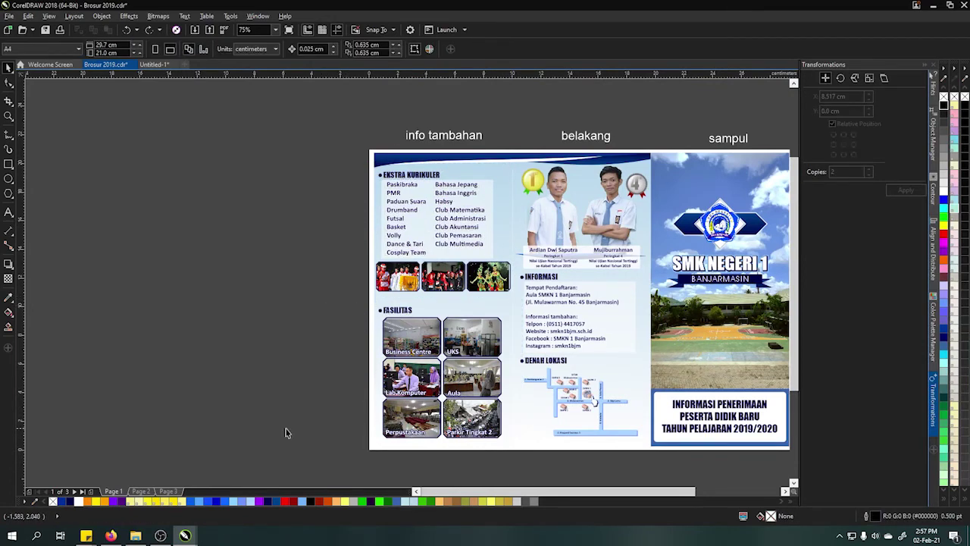
Go to Page 2 and select the VISI & MISI and PROGRAM KEAHLIAN sections to review the first inner panel, leaving nothing selected.
key(Page_Down)
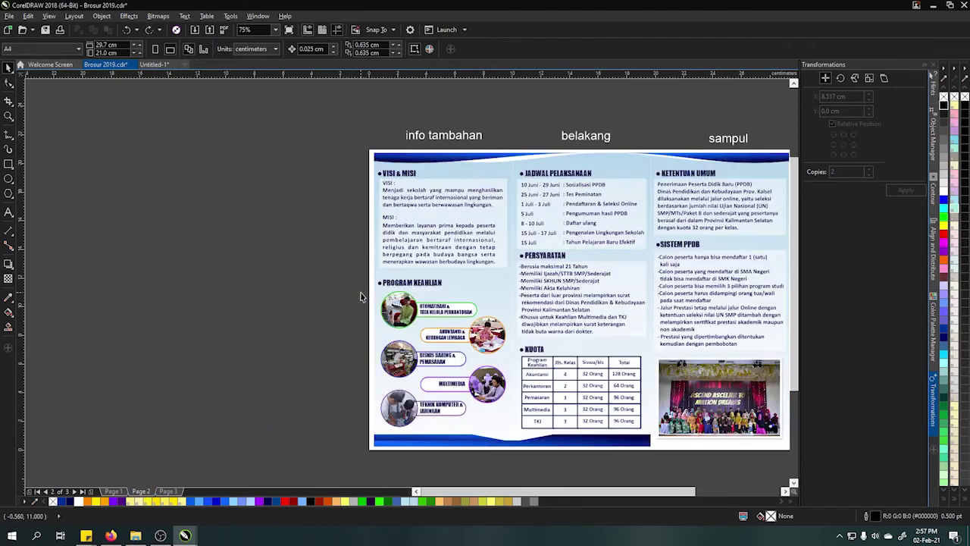
drag(351, 163, 508, 275)
drag(344, 275, 511, 454)
drag(359, 162, 514, 279)
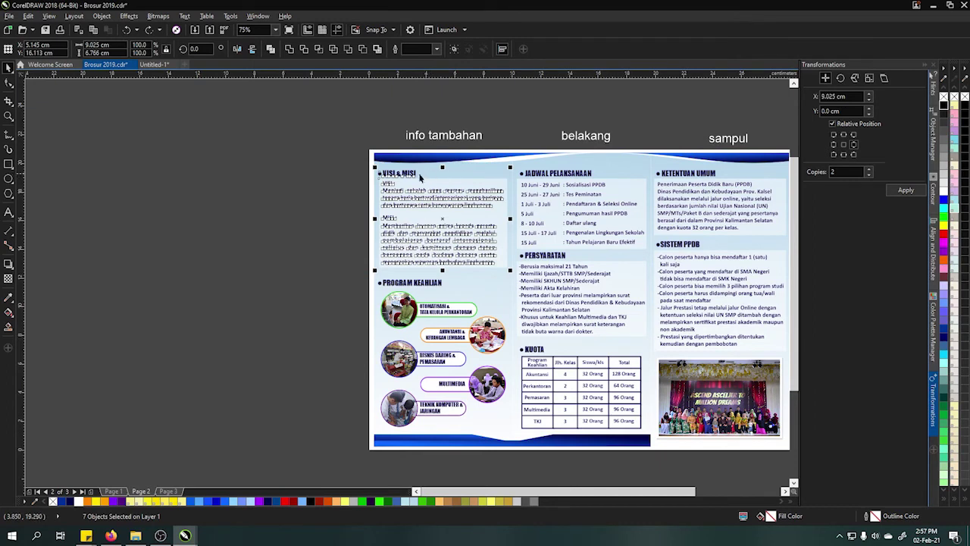
click(327, 175)
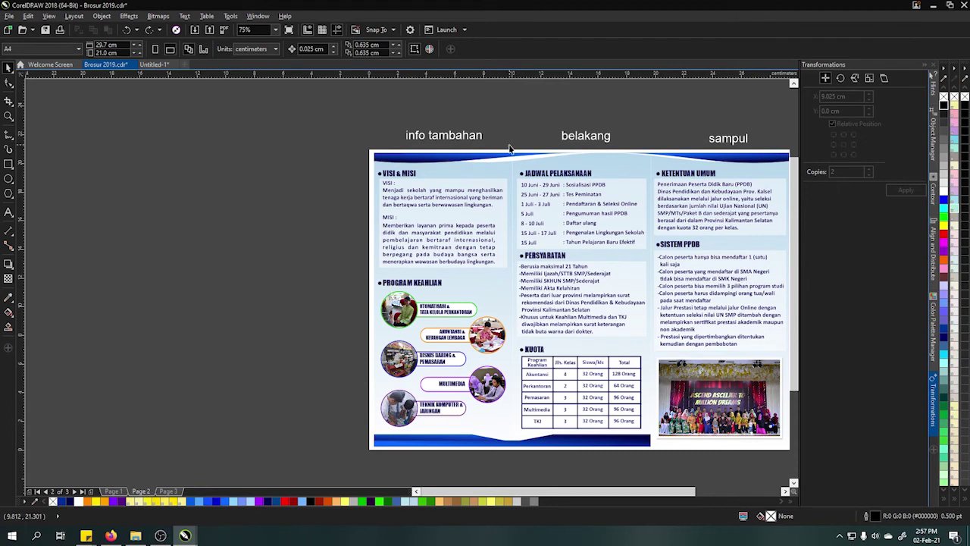
Inspect the middle panel of Page 2 by selecting its full contents, the schedule text, the PERSYARATAN text and a KUOTA table cell.
drag(508, 145, 652, 461)
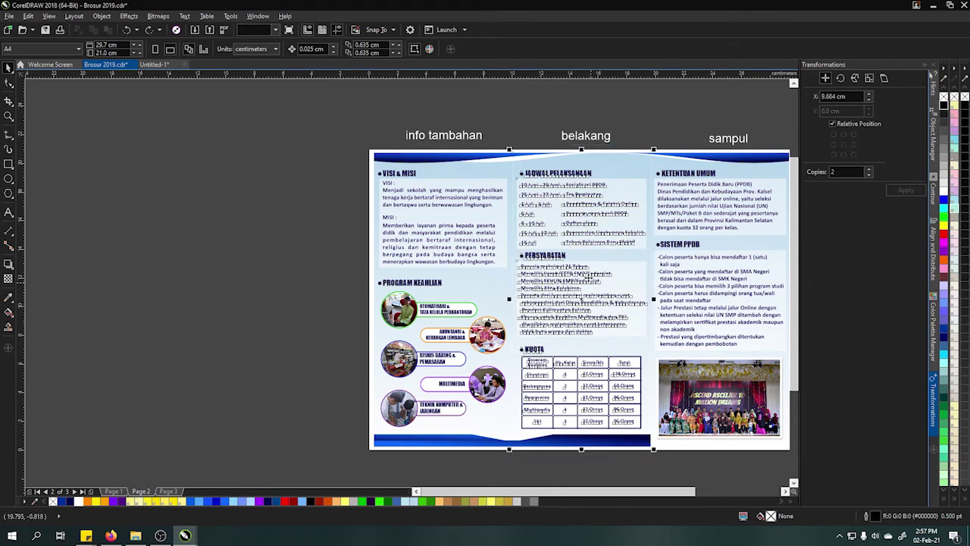
key(Escape)
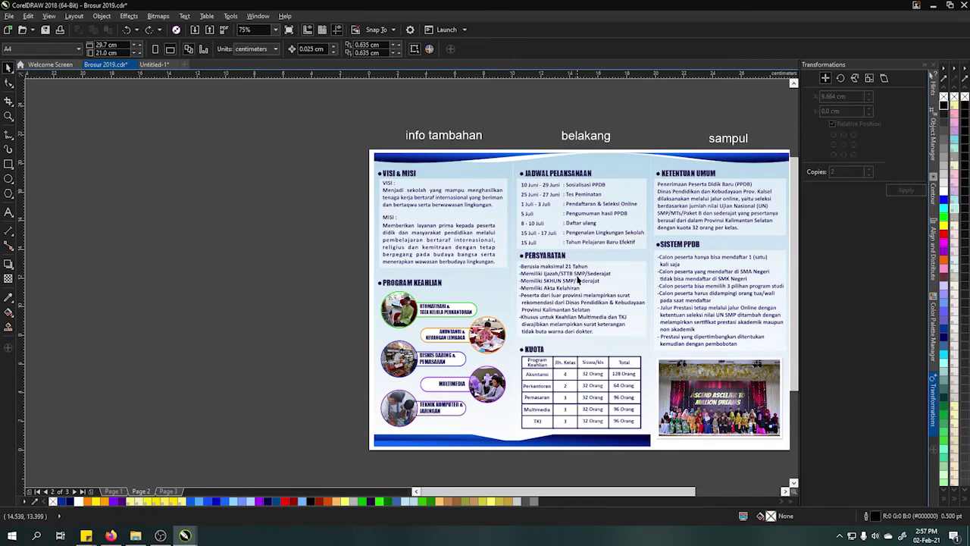
click(574, 206)
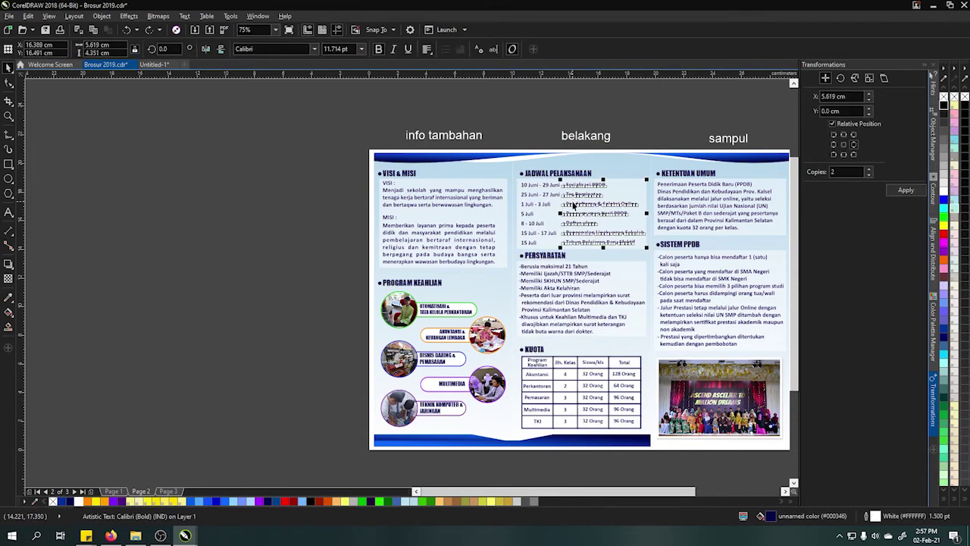
click(580, 281)
click(567, 372)
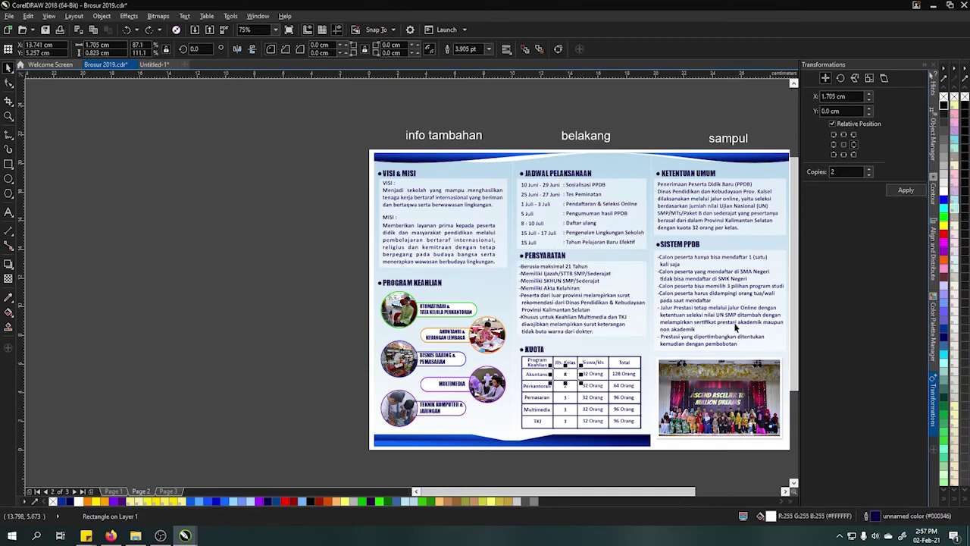
Inspect the KETENTUAN UMUM and SISTEM PPDB headings on Page 2's third panel, and clear the selection.
scroll(624, 260, right, 4)
key(Escape)
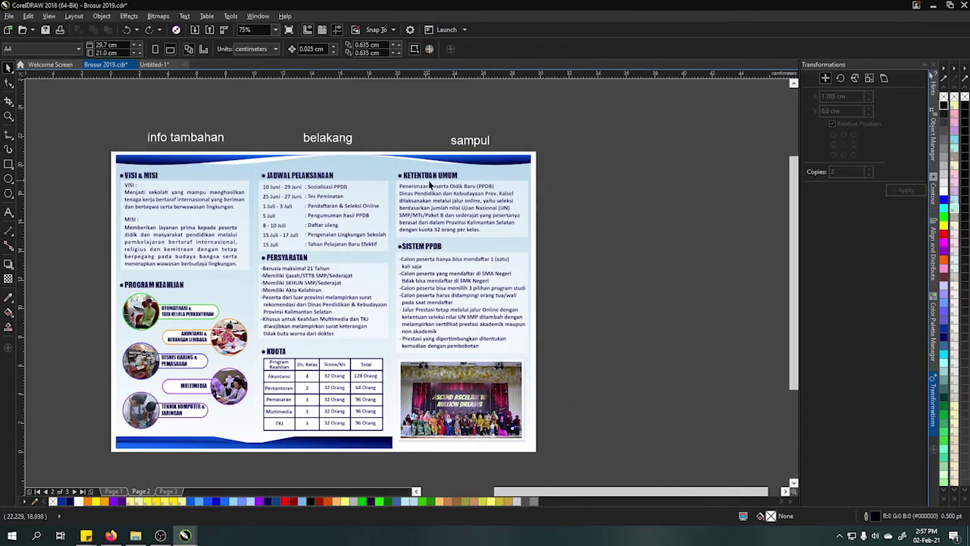
click(429, 179)
click(432, 248)
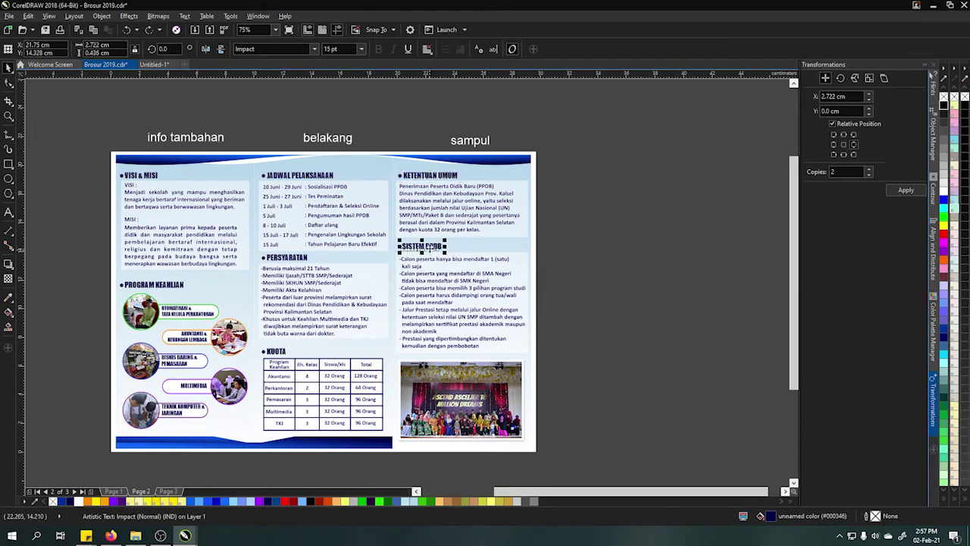
click(665, 282)
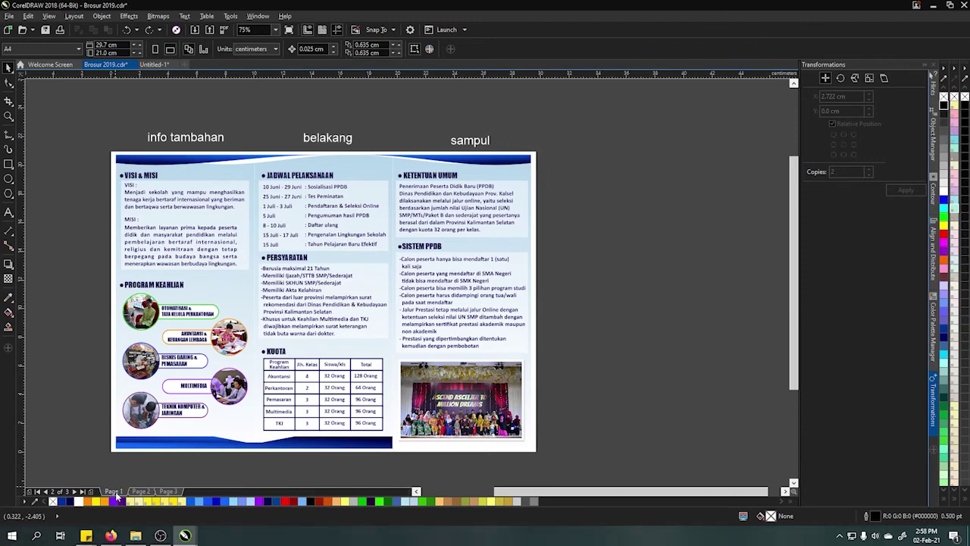
Switch between Page 1 and Page 2 to compare the outer and inner spreads.
click(140, 491)
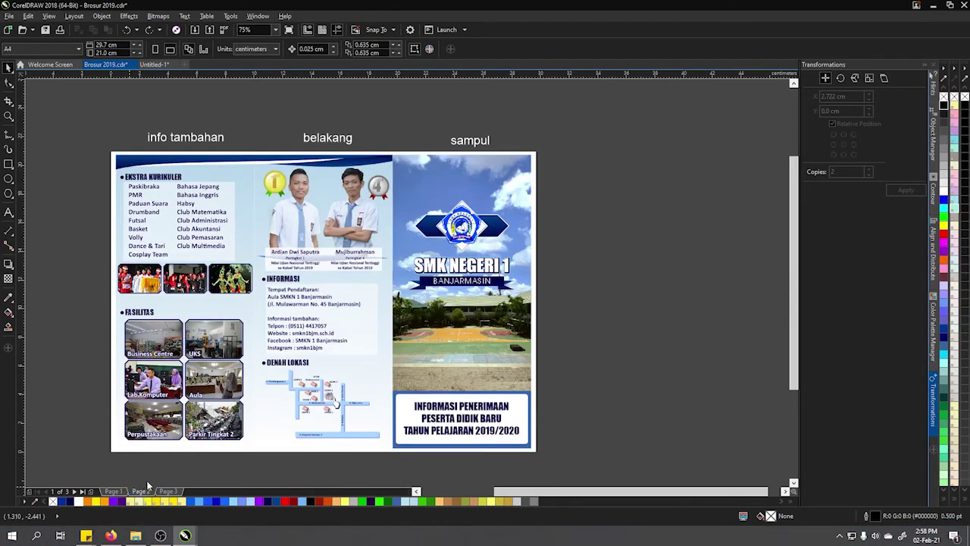
click(113, 491)
click(141, 491)
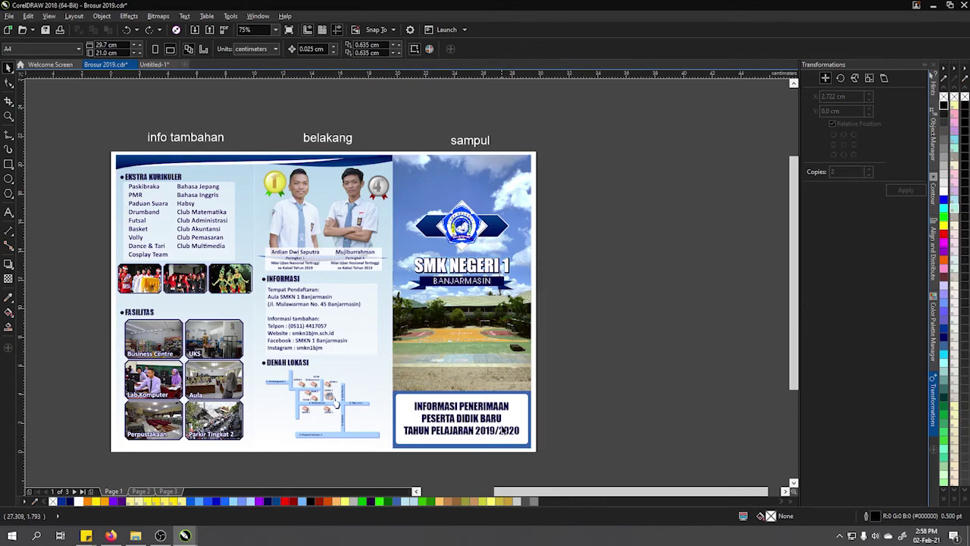
Select the sampul panel's background frame on Page 1 to inspect it, and view the Page 2 spread again.
scroll(502, 430, down, 3)
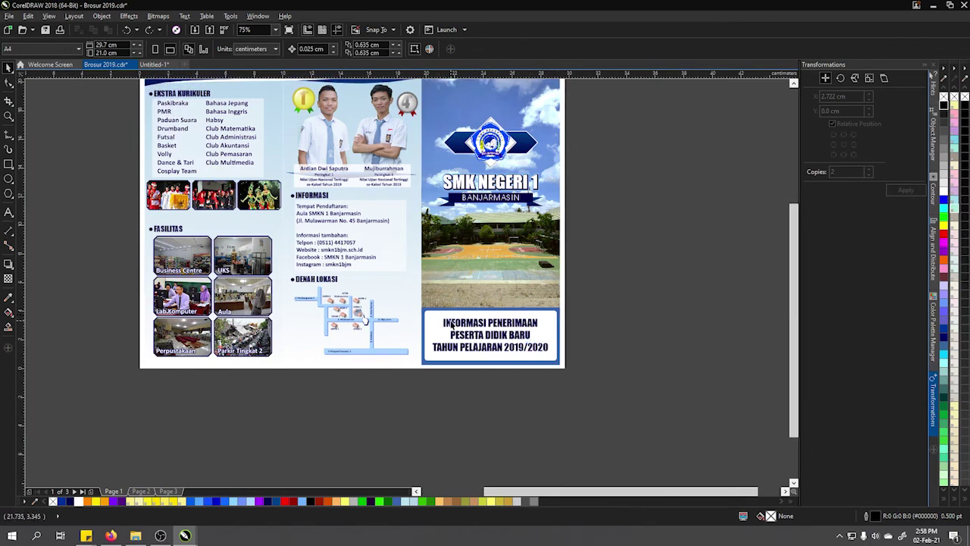
click(507, 322)
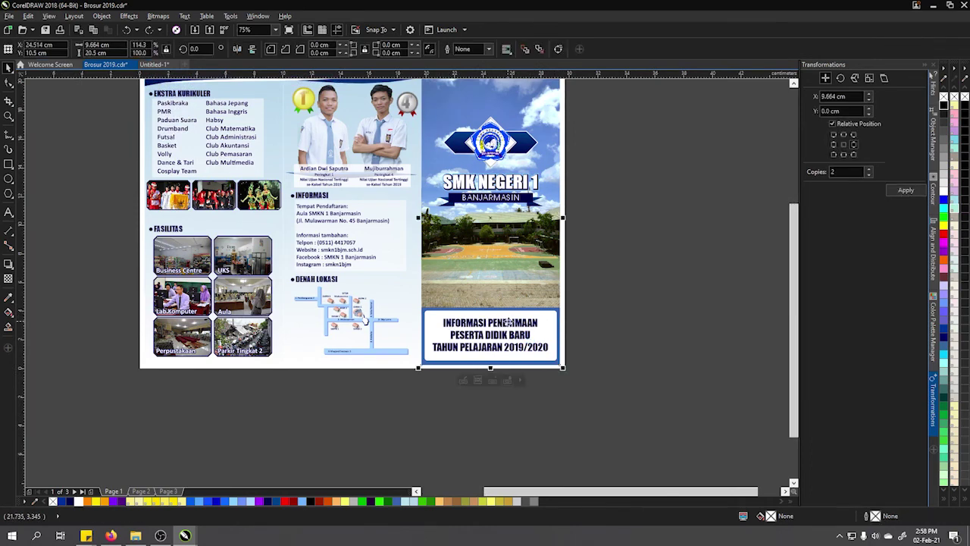
click(143, 485)
click(143, 485)
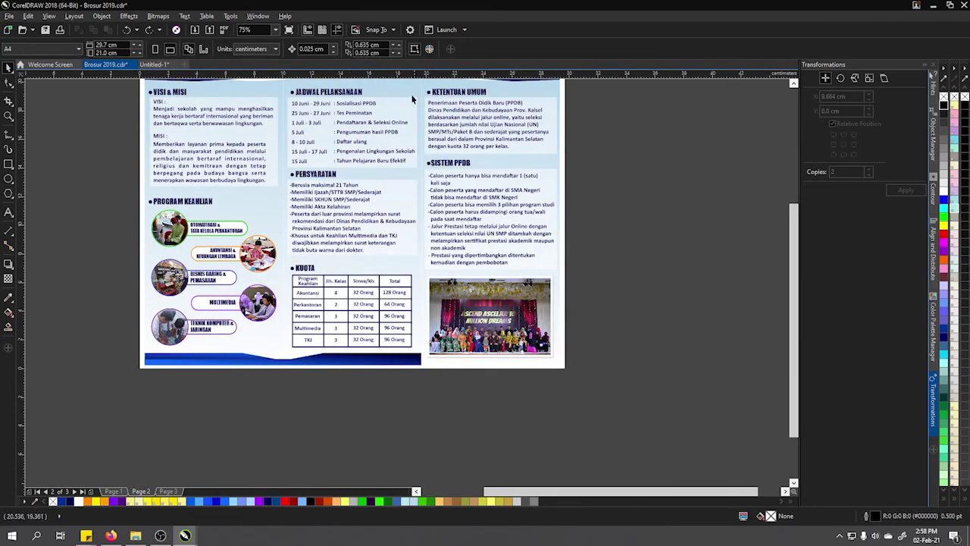
Return to Page 1, inspect the INFORMASI PENERIMAAN title box area and the cover's background frame, and clear the selection.
click(112, 491)
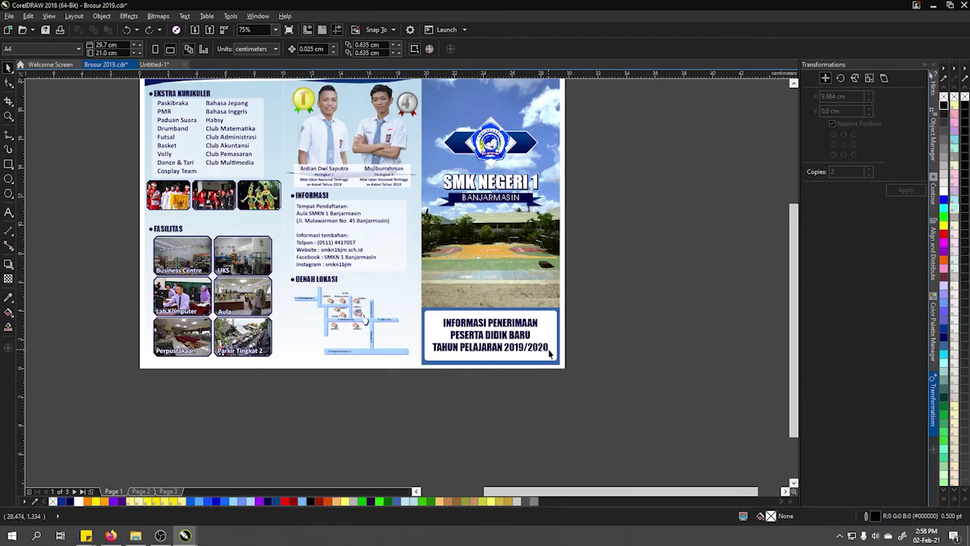
drag(577, 312, 430, 389)
click(464, 346)
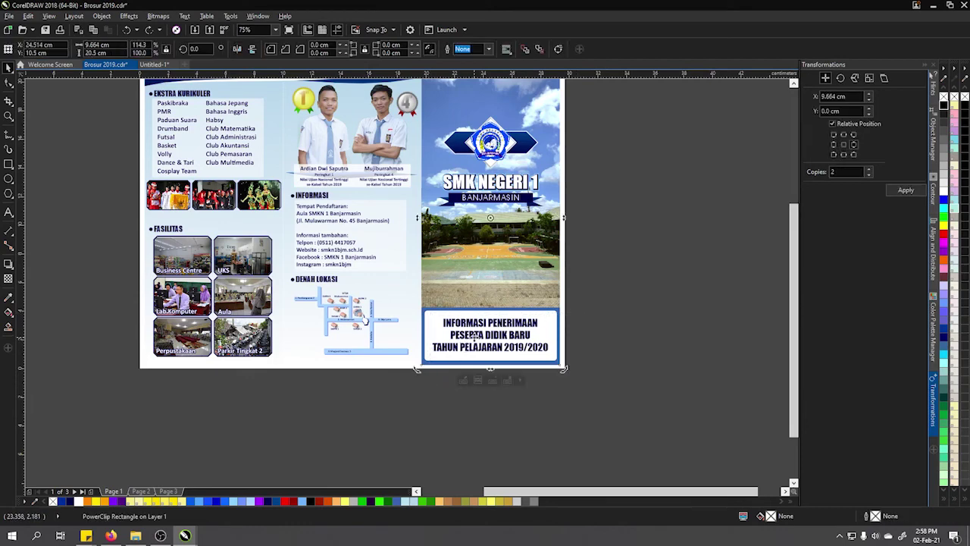
click(643, 316)
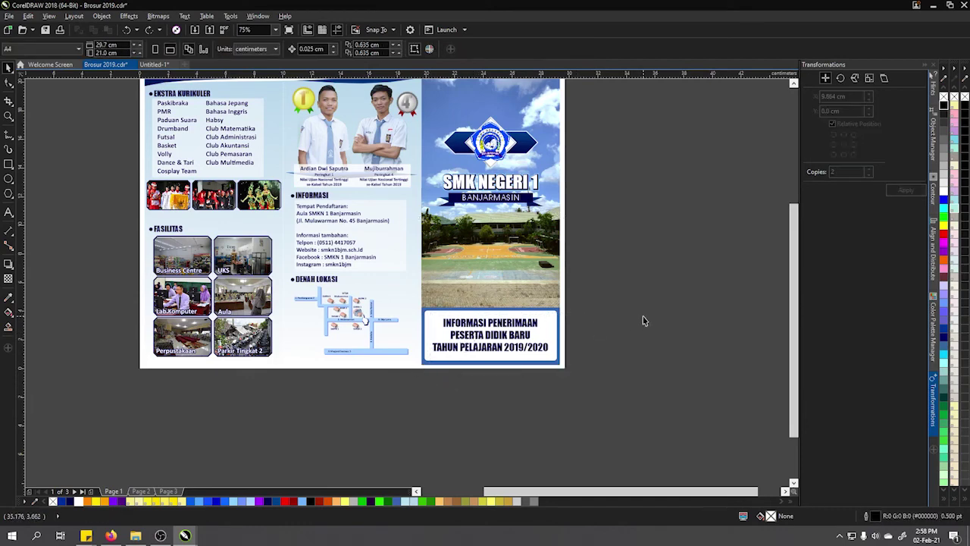
View Page 2 briefly, and return to Page 1 to review its complete three-panel spread with the panel labels.
click(142, 492)
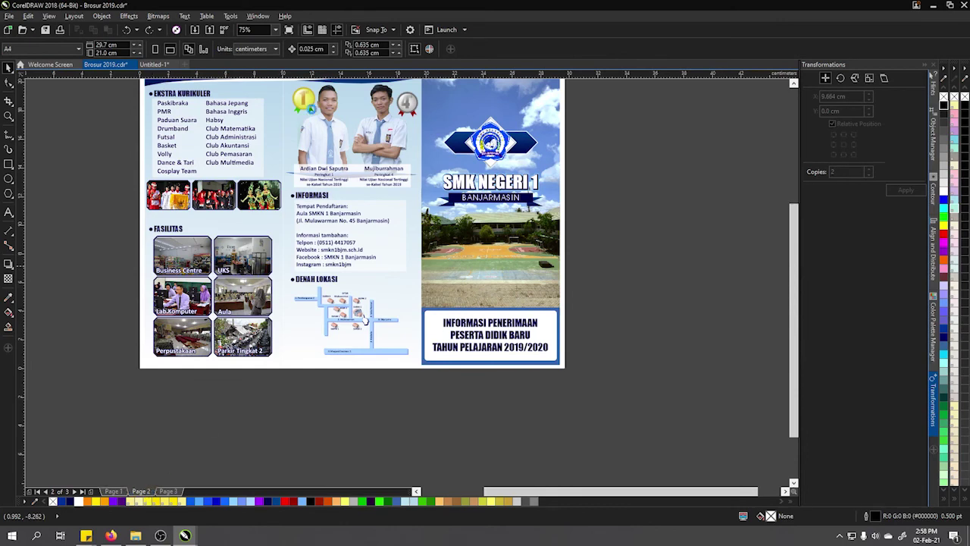
click(113, 492)
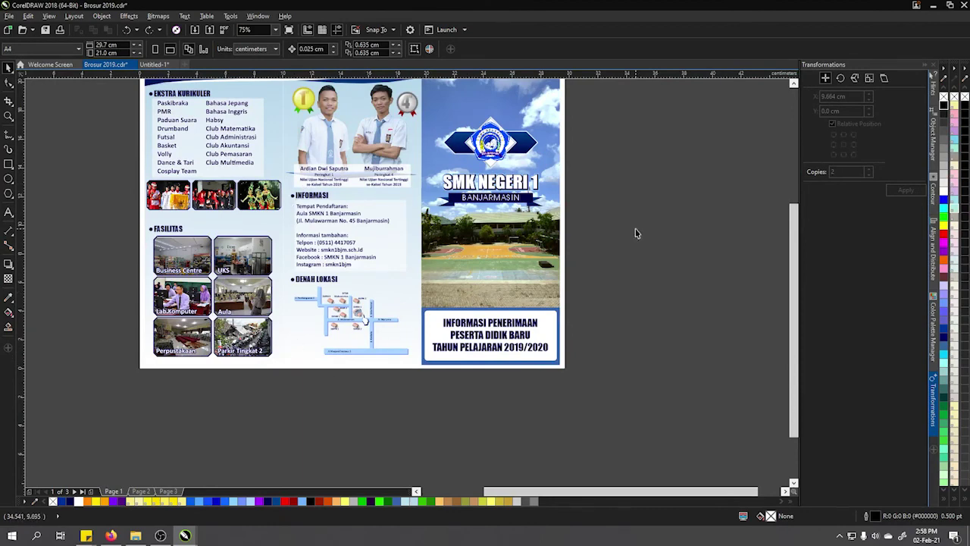
scroll(559, 181, up, 2)
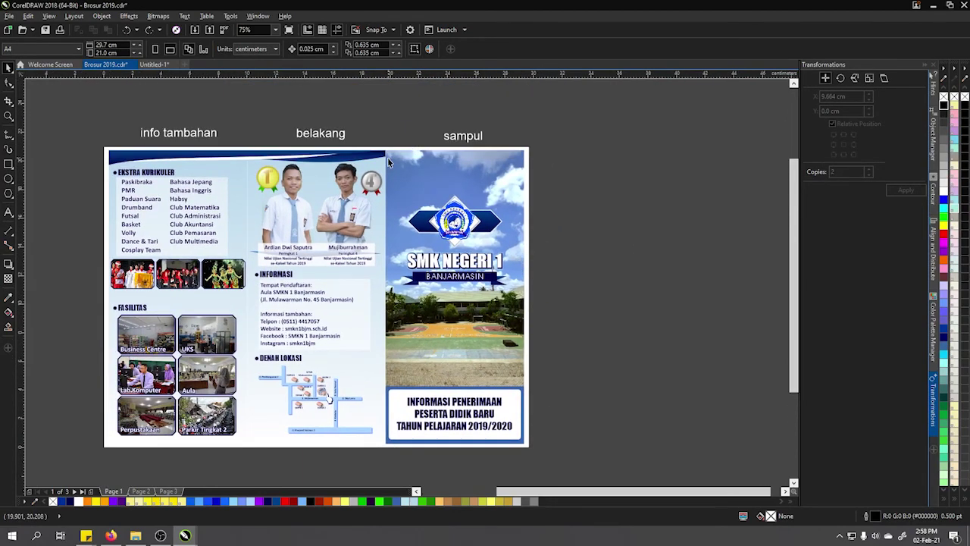
Inspect a student photo area, the extracurricular list and the SMK NEGERI 1 title on Page 1, leaving nothing selected.
click(341, 173)
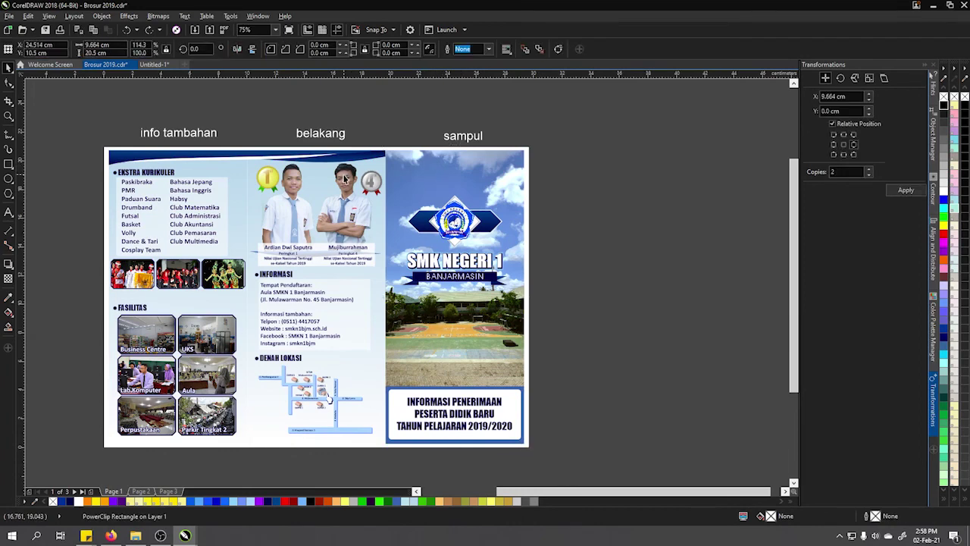
click(148, 182)
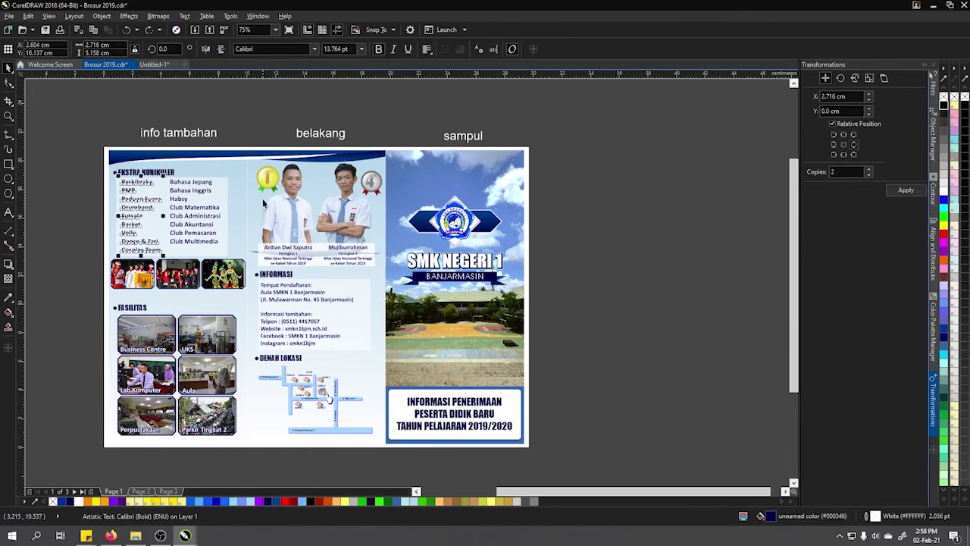
click(635, 215)
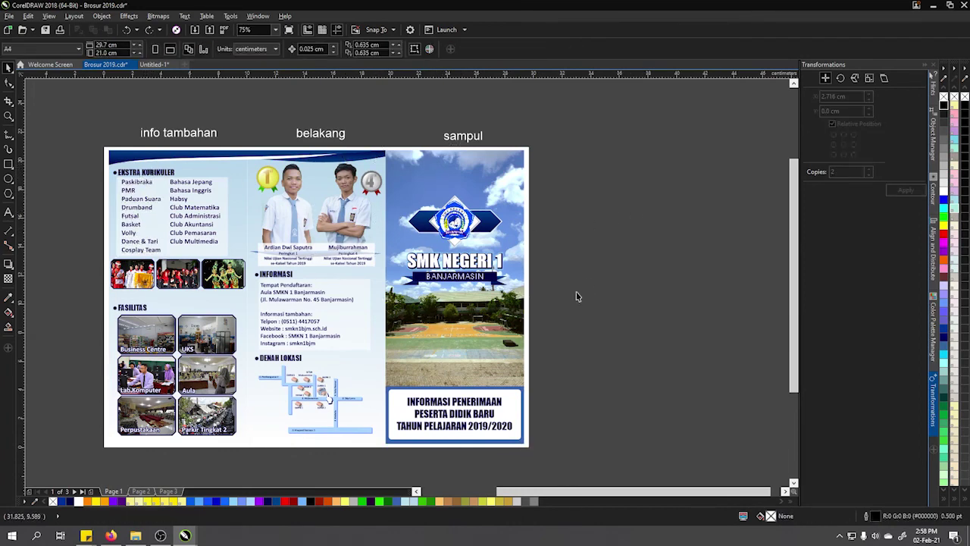
click(450, 266)
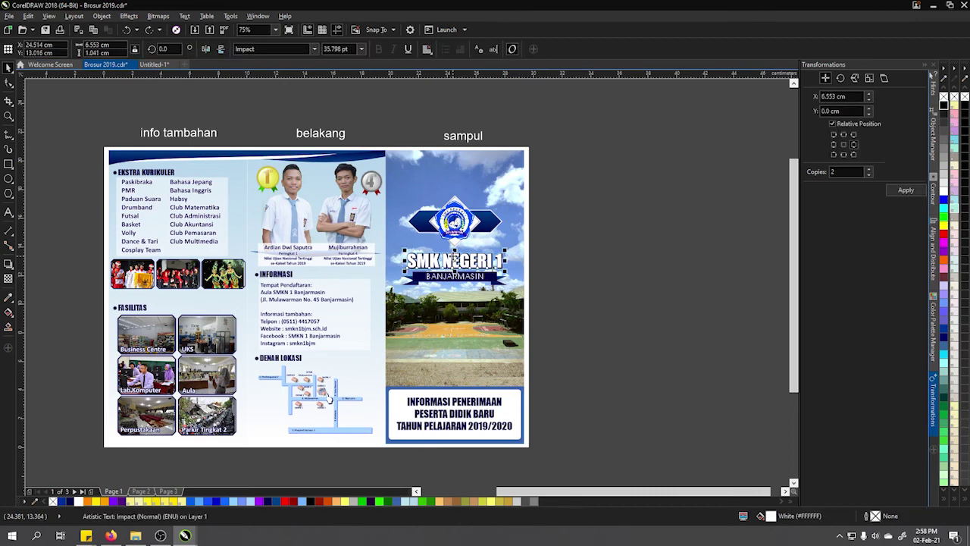
click(566, 227)
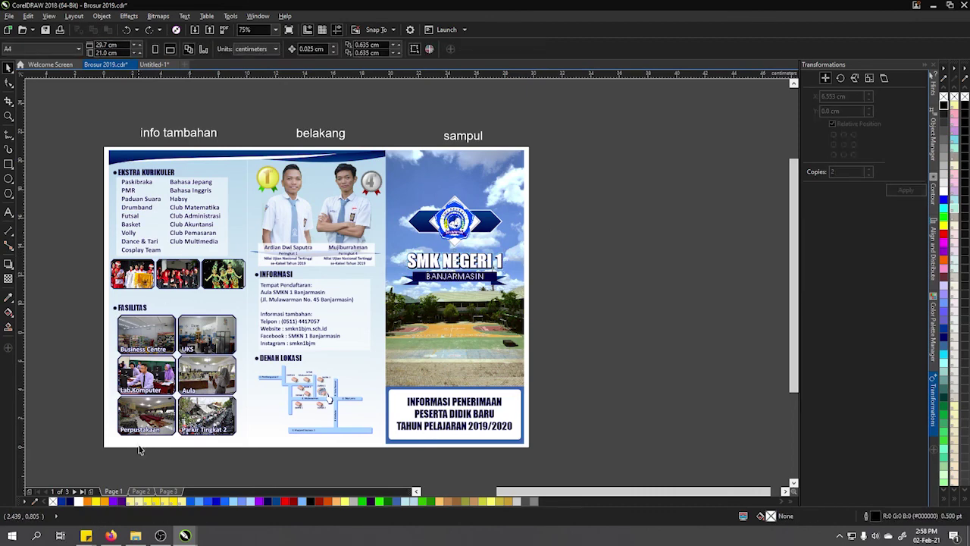
Switch to the Untitled-1 layout, clear its selection to compare the panel labels, and return to the Brosur 2019.cdr document.
click(154, 64)
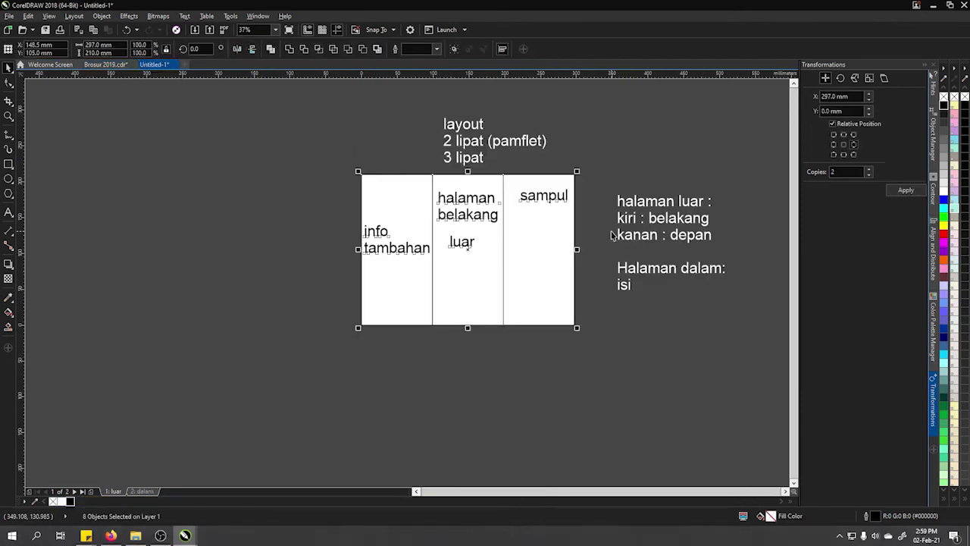
key(Escape)
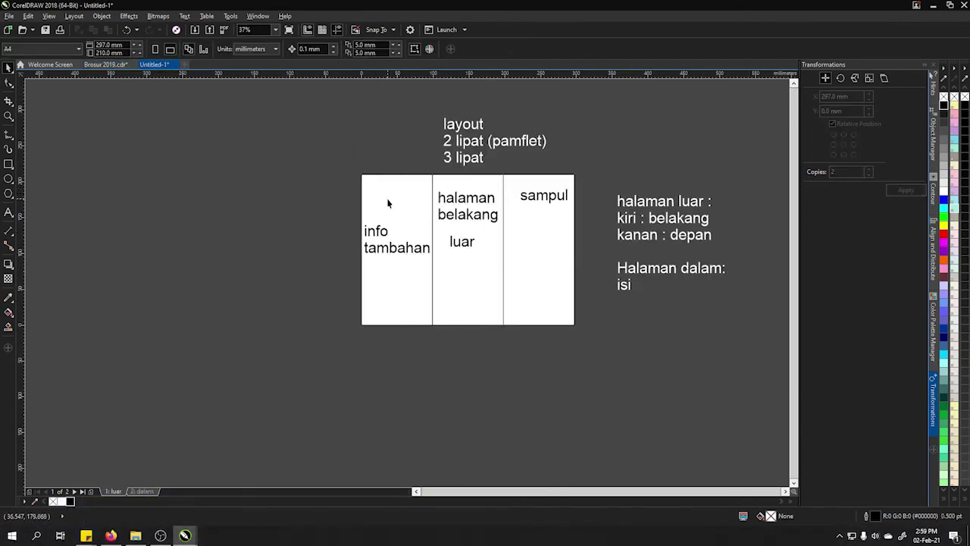
click(114, 64)
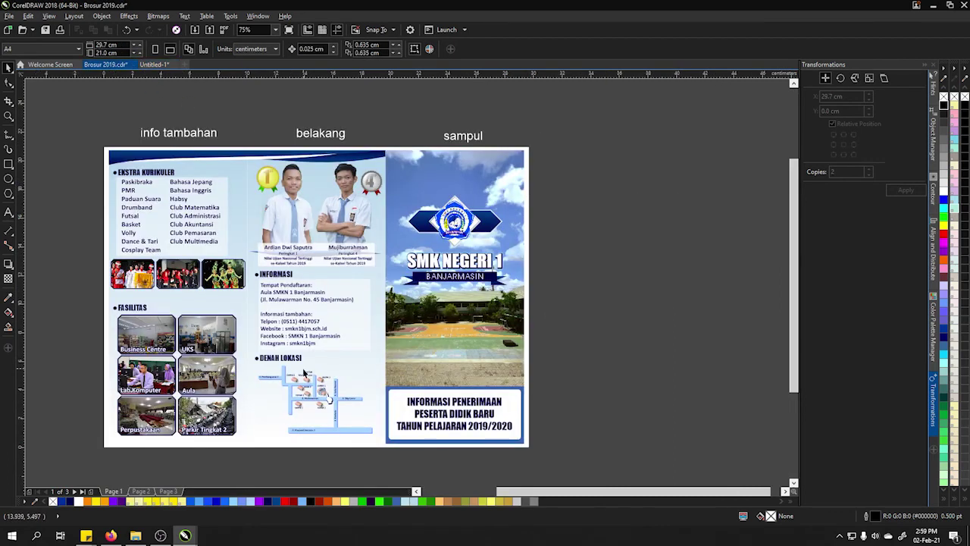